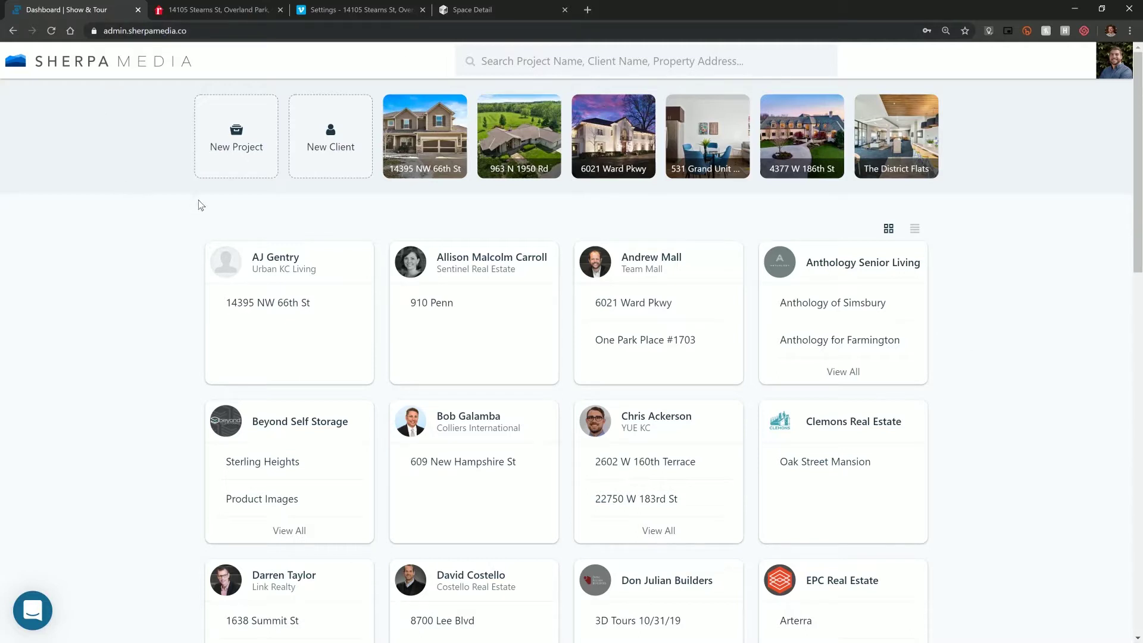
- Start a new project using the Overland Park, KS street address copied from the realtor.com listing
left_click(233, 157)
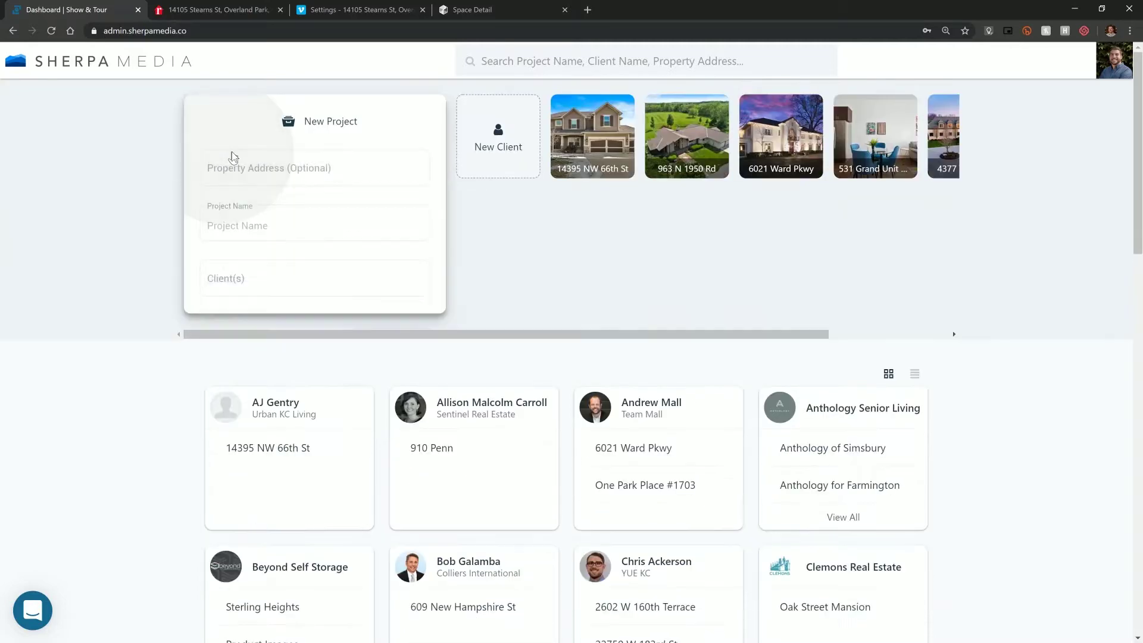
left_click(245, 9)
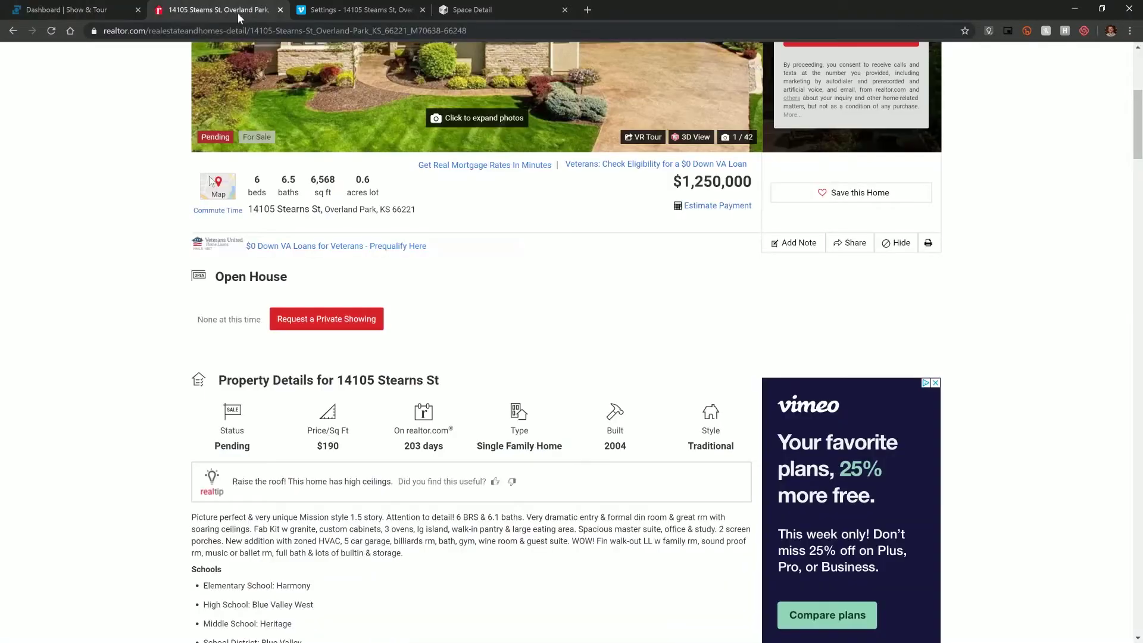
left_click_drag(250, 210, 318, 213)
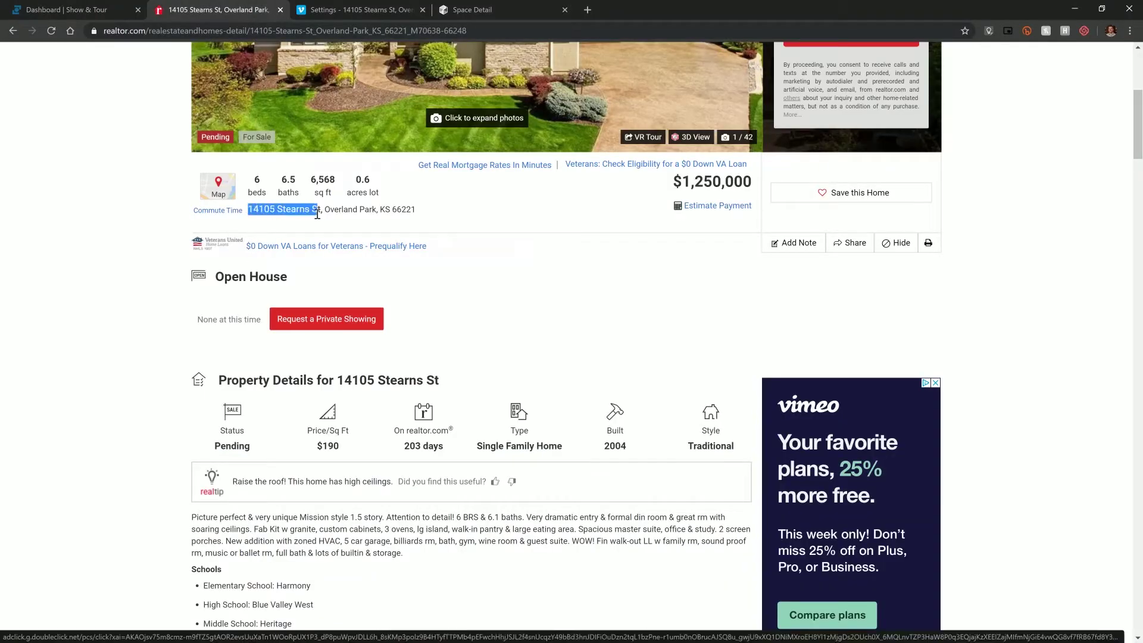
right_click(306, 216)
left_click(313, 221)
left_click(119, 10)
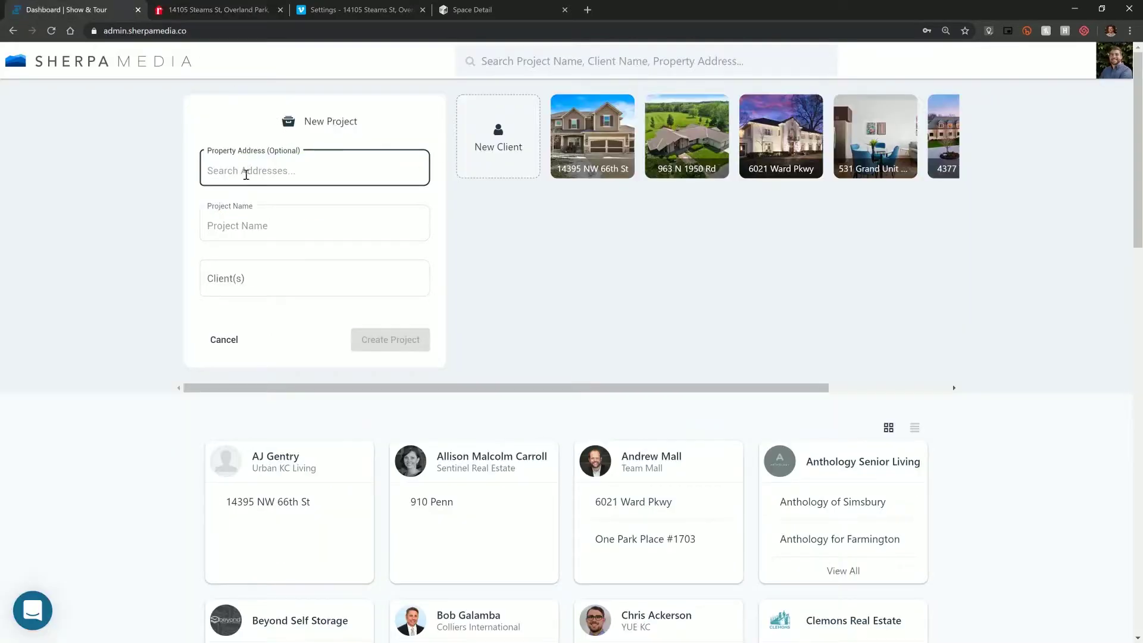
key("ctrl+v")
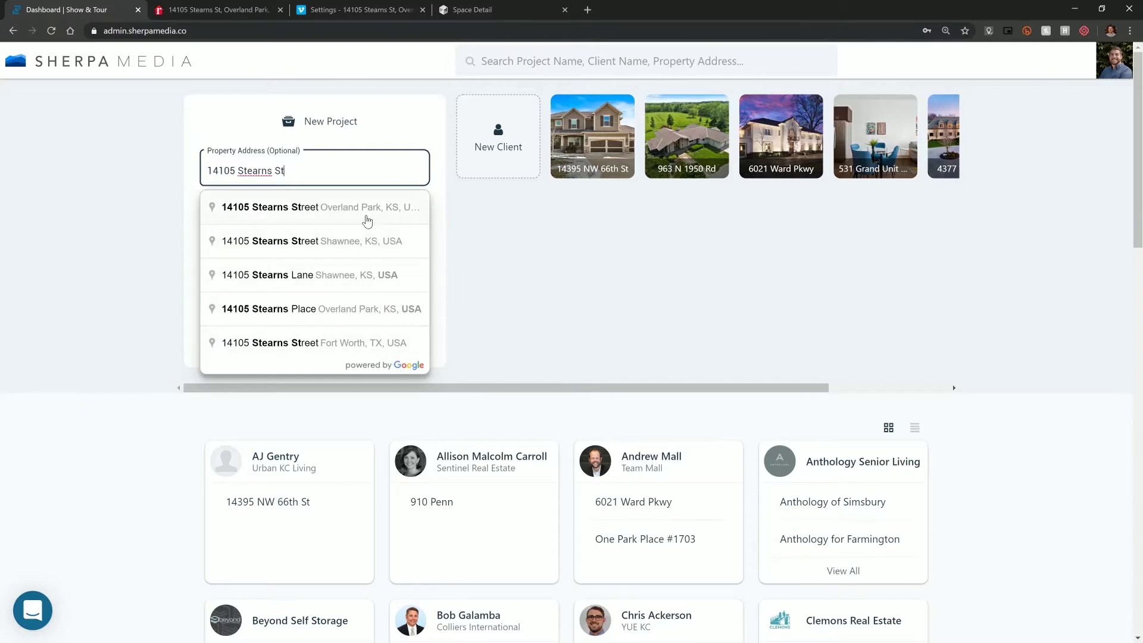
left_click(368, 221)
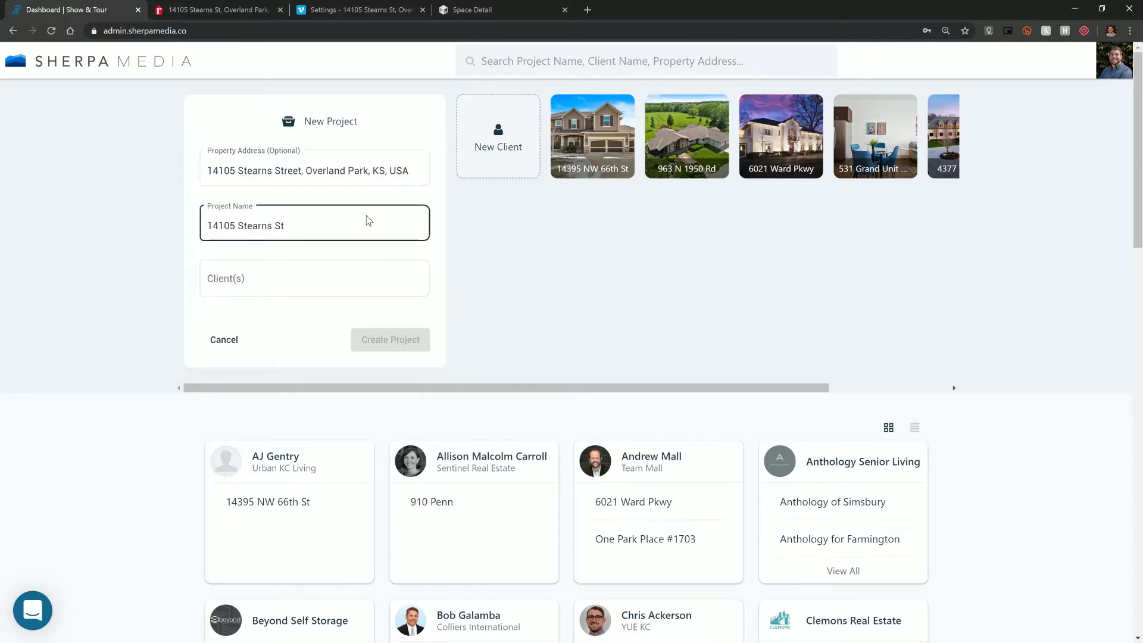
left_click(303, 167)
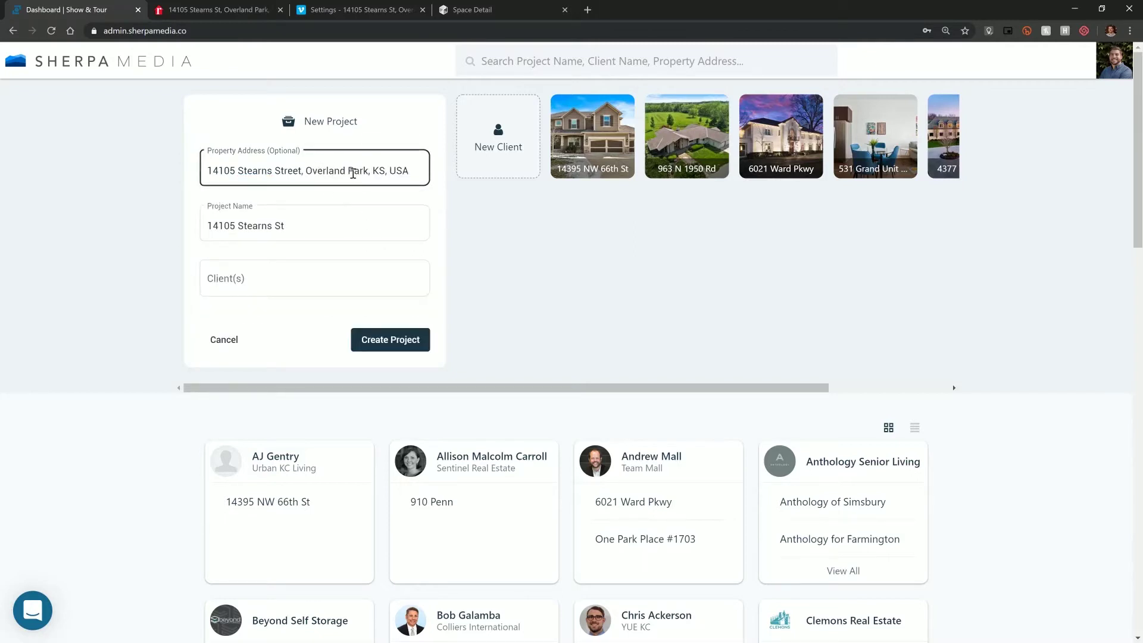
left_click(290, 236)
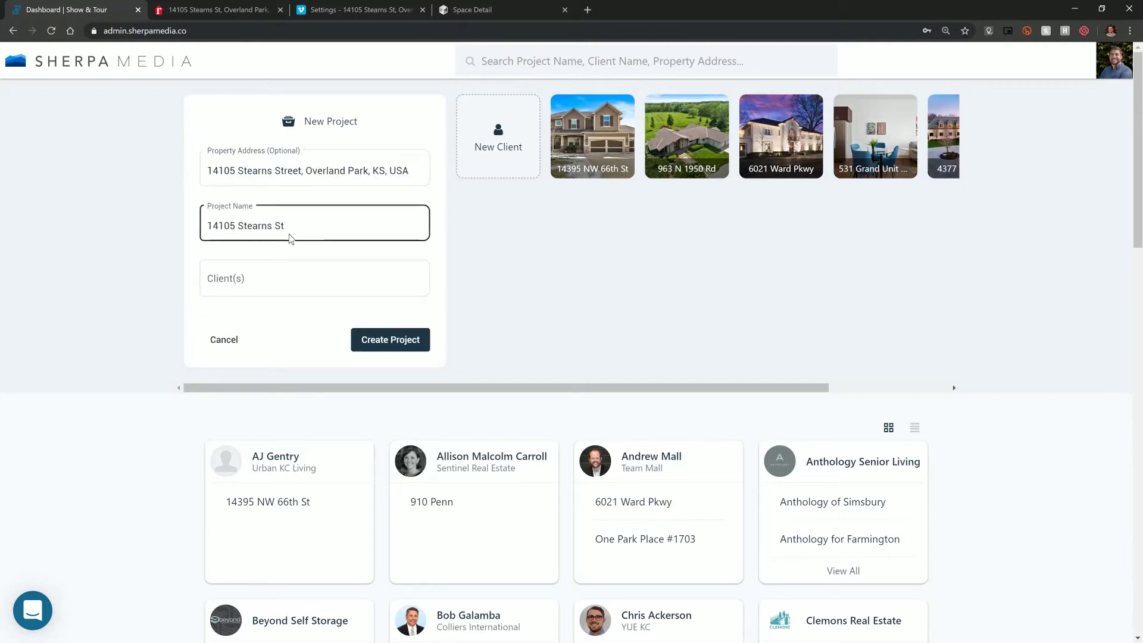
left_click(260, 281)
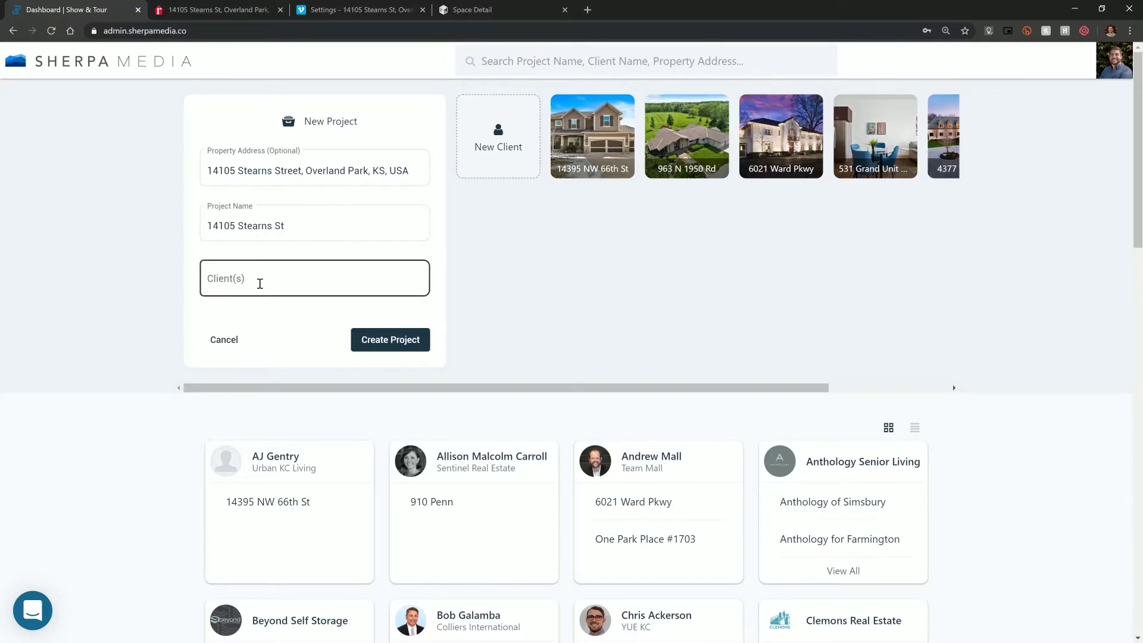
left_click(260, 283)
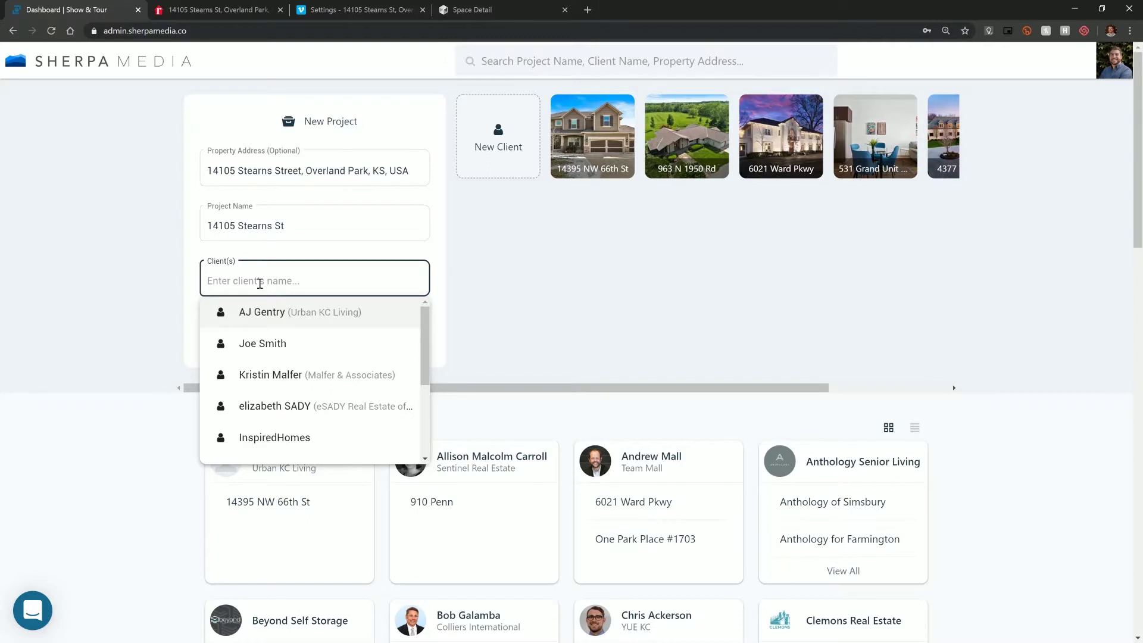
type("david")
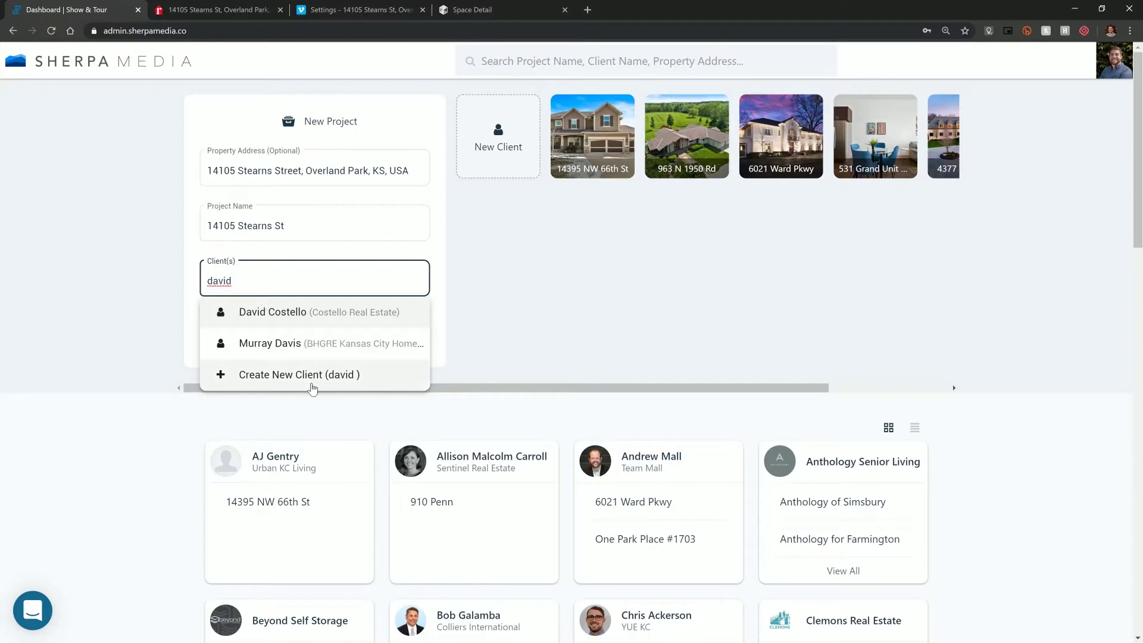
left_click(319, 322)
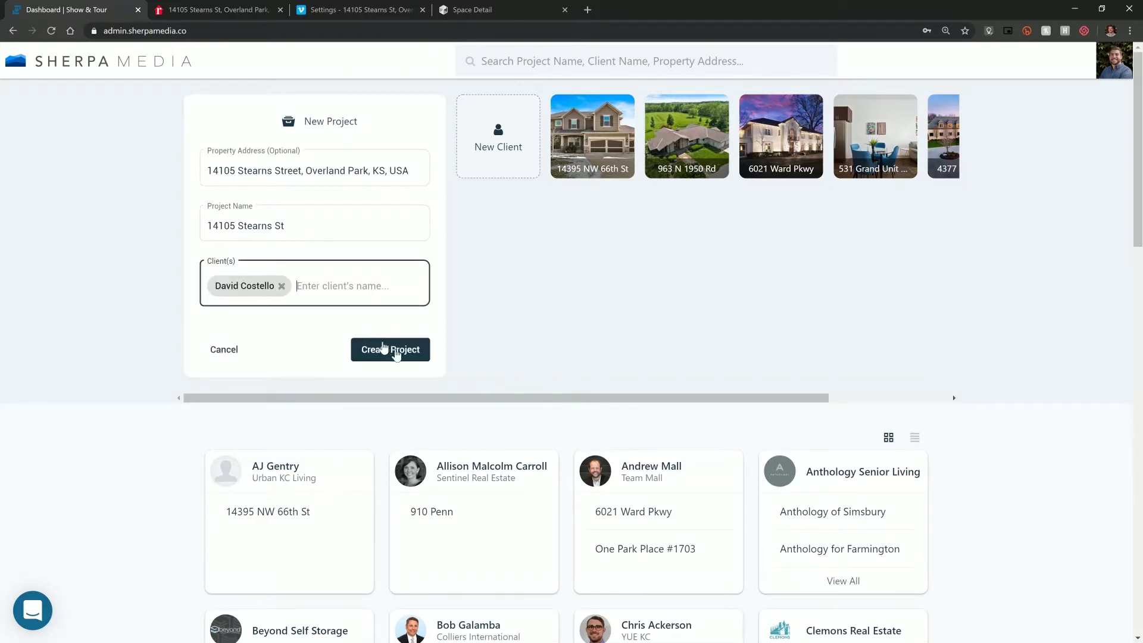
left_click(400, 351)
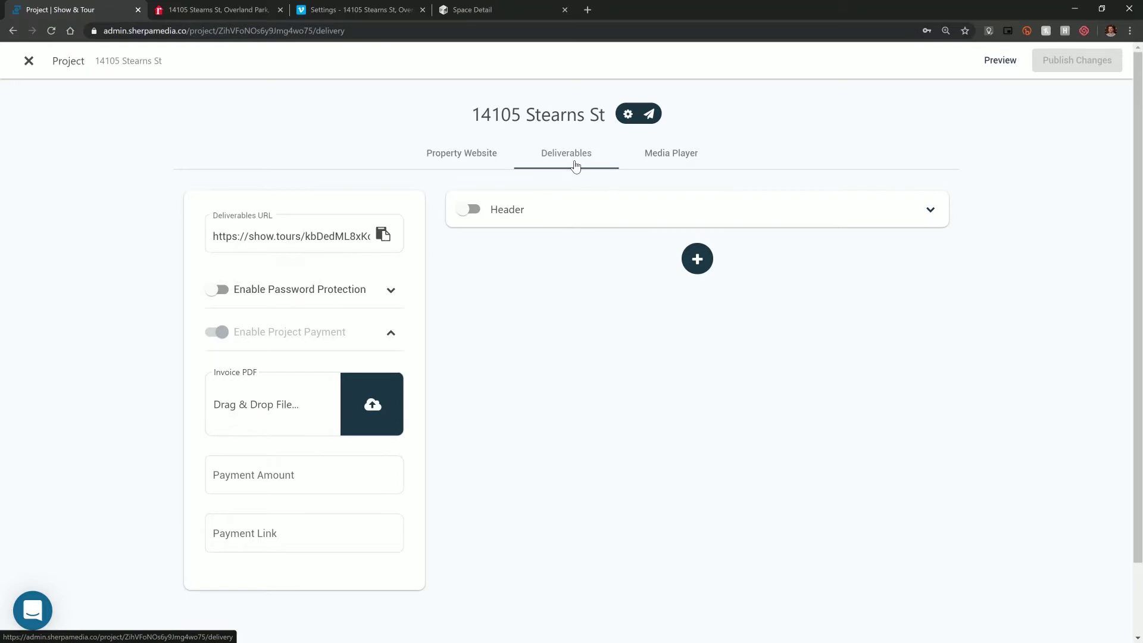
- Add a Photo Gallery section to the deliverables and drop the property image files into it
left_click(699, 262)
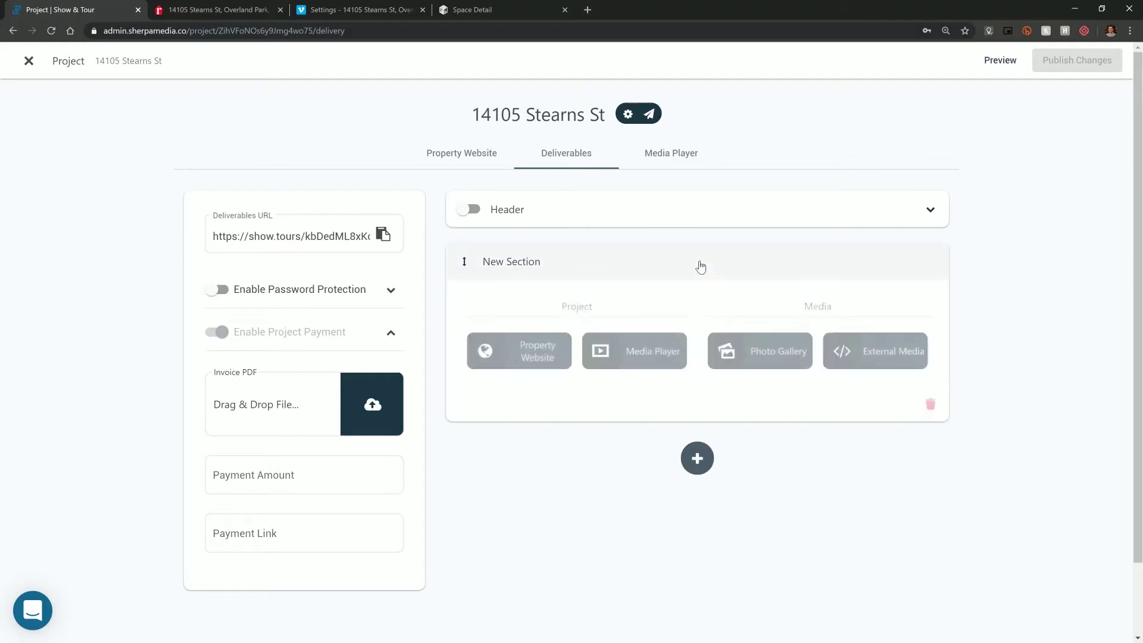
left_click(748, 352)
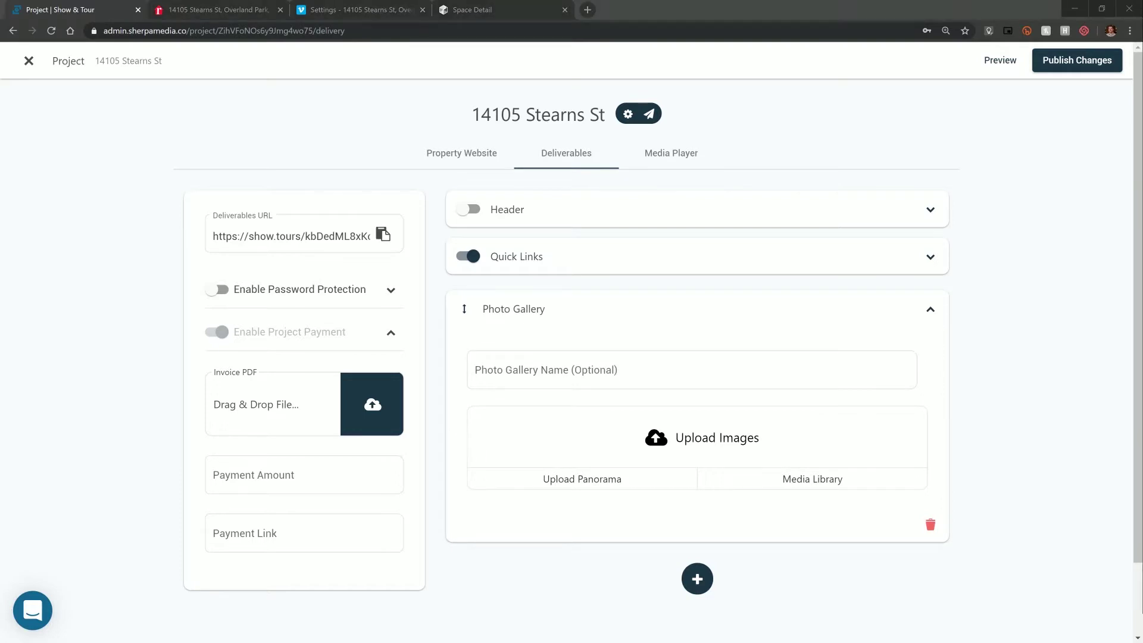
left_click_drag(1012, 167, 710, 424)
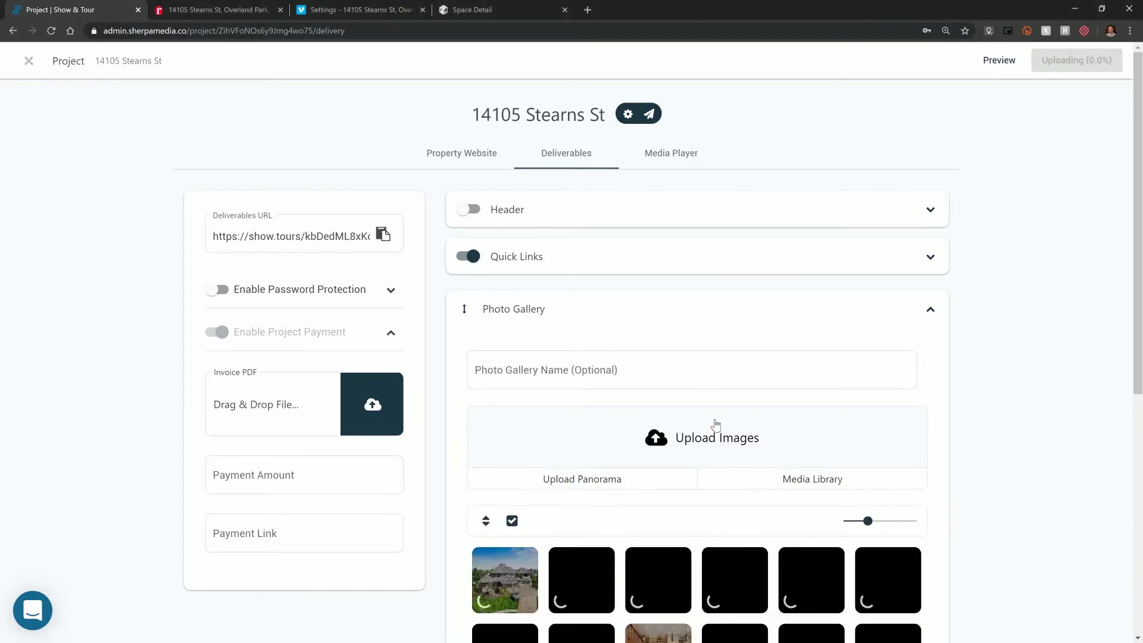
- Scroll the gallery while all 20 property photos finish uploading
scroll(768, 399, "down", 3)
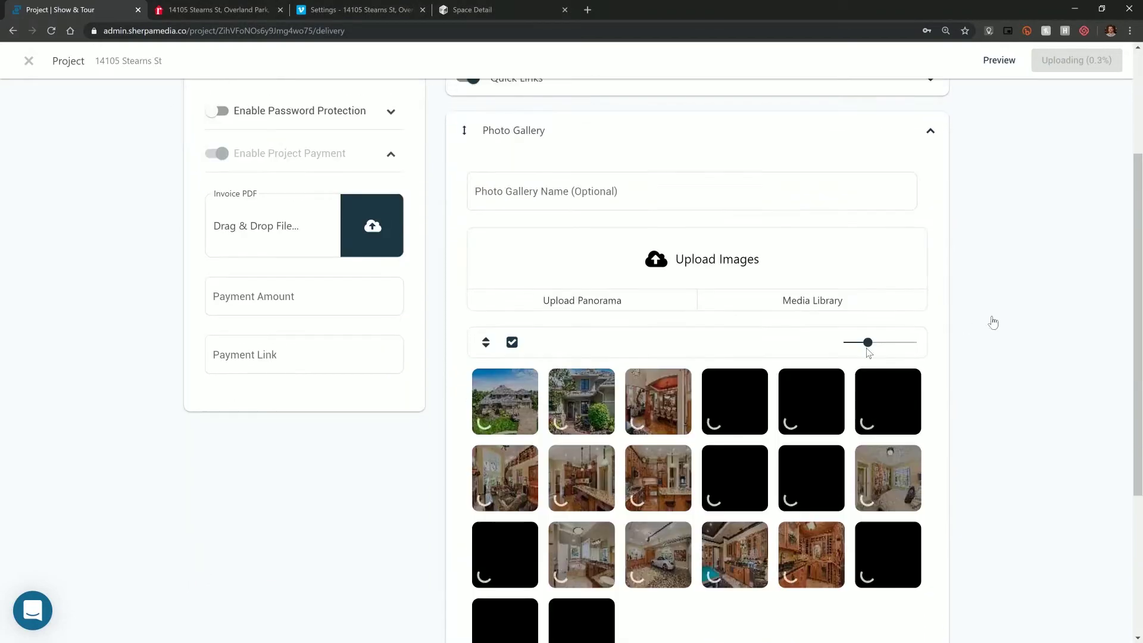
scroll(992, 322, "down", 1)
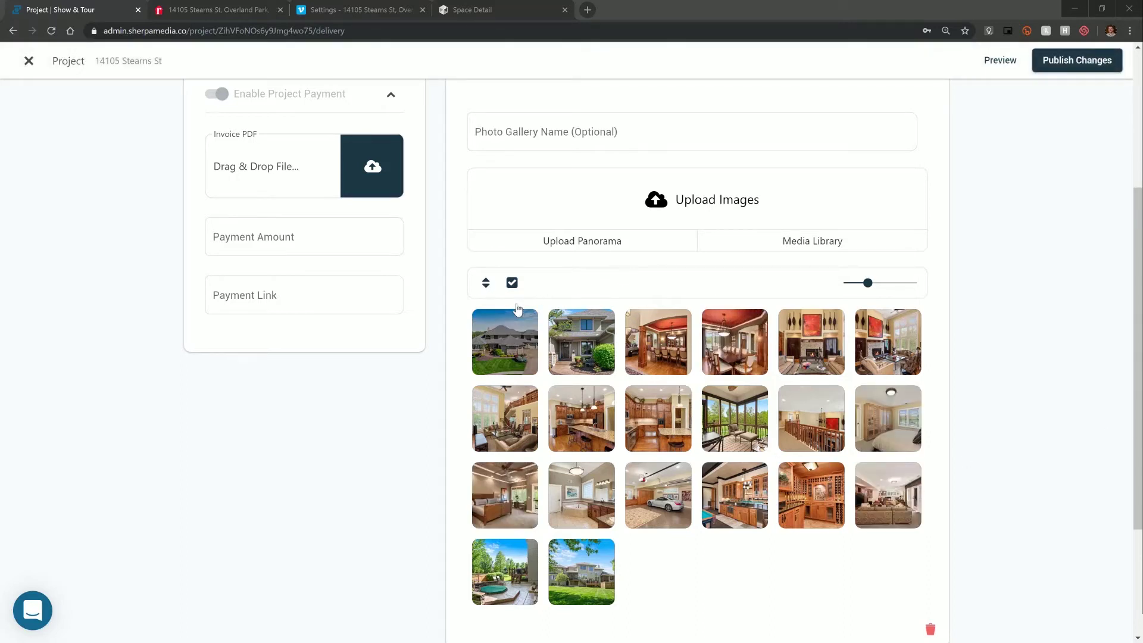
- Sort the gallery photos by file name ascending and collapse the Photo Gallery section
left_click(486, 284)
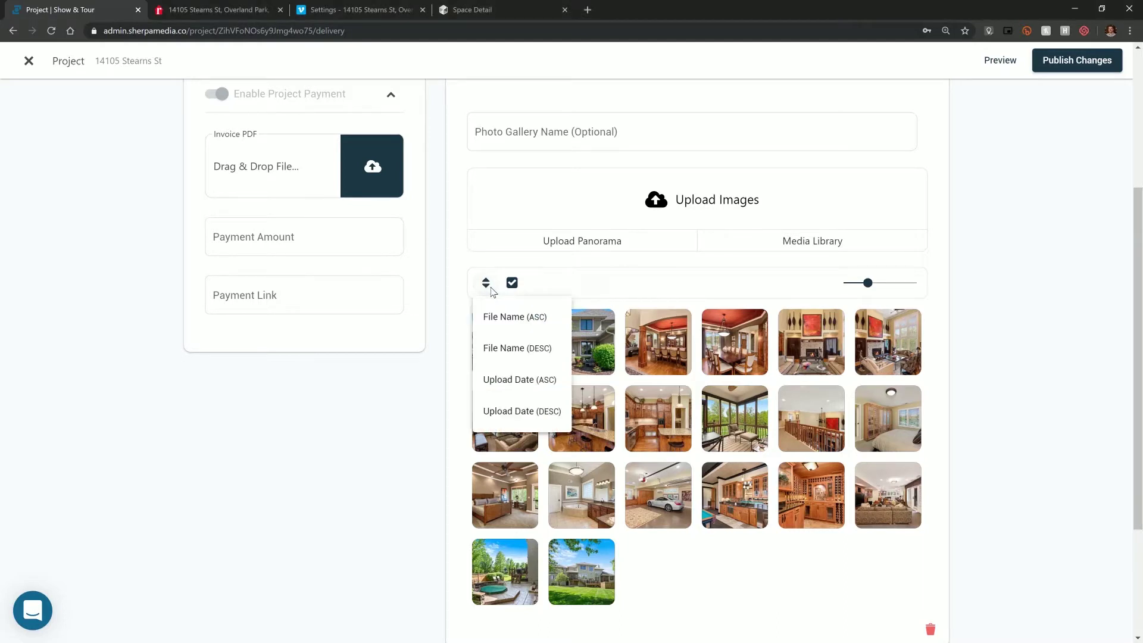
left_click(518, 348)
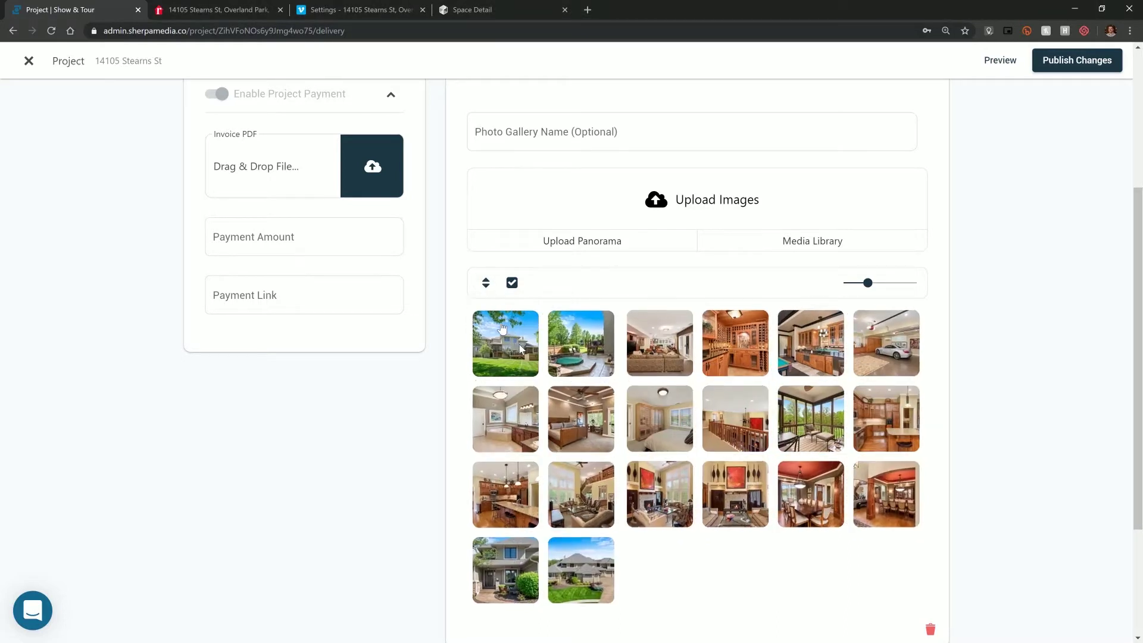
left_click(485, 283)
left_click(506, 316)
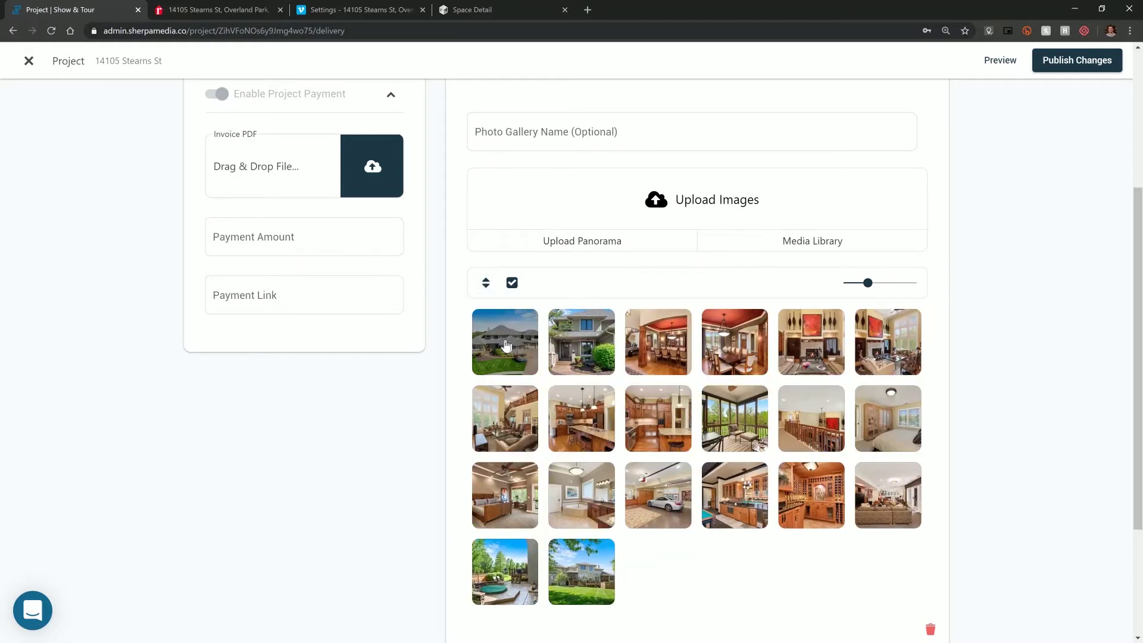
left_click_drag(506, 345, 476, 339)
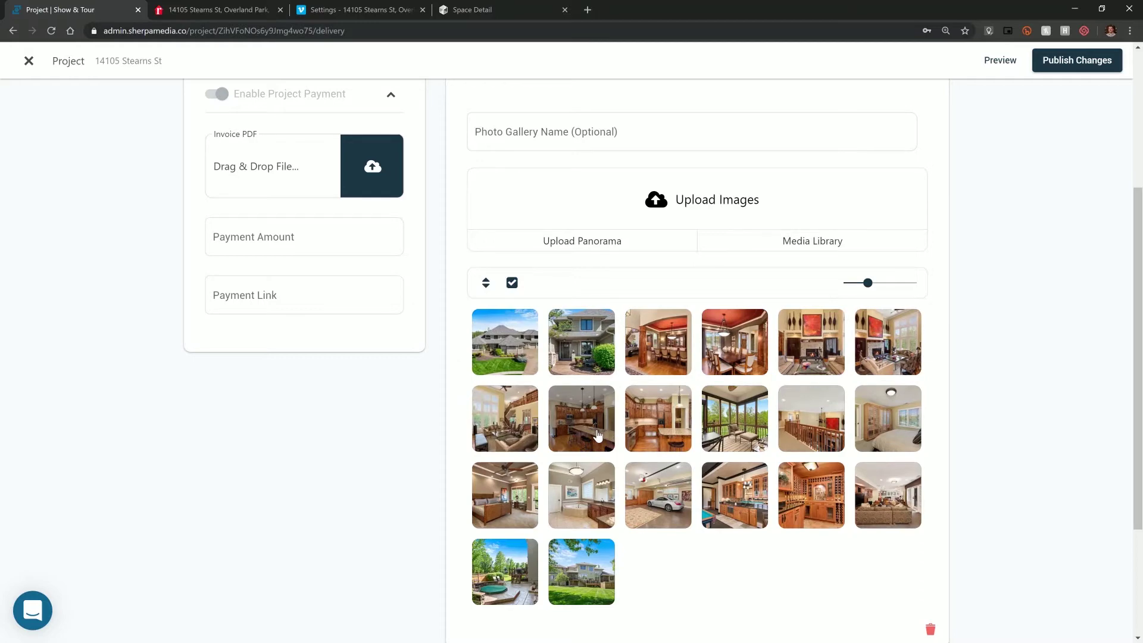
scroll(767, 574, "up", 2)
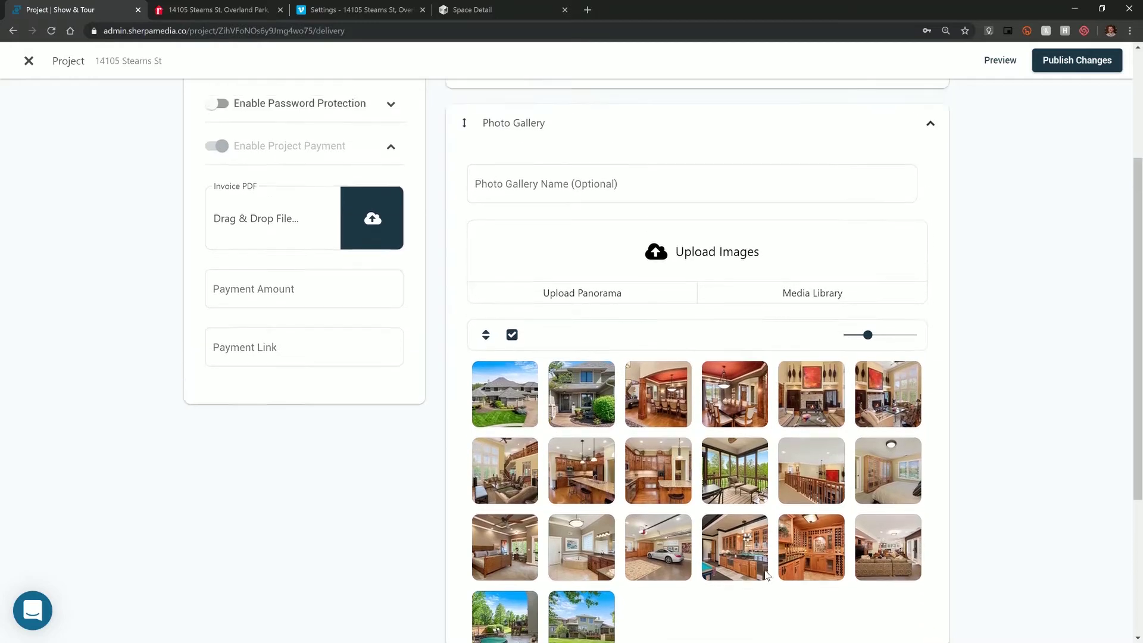
left_click(904, 199)
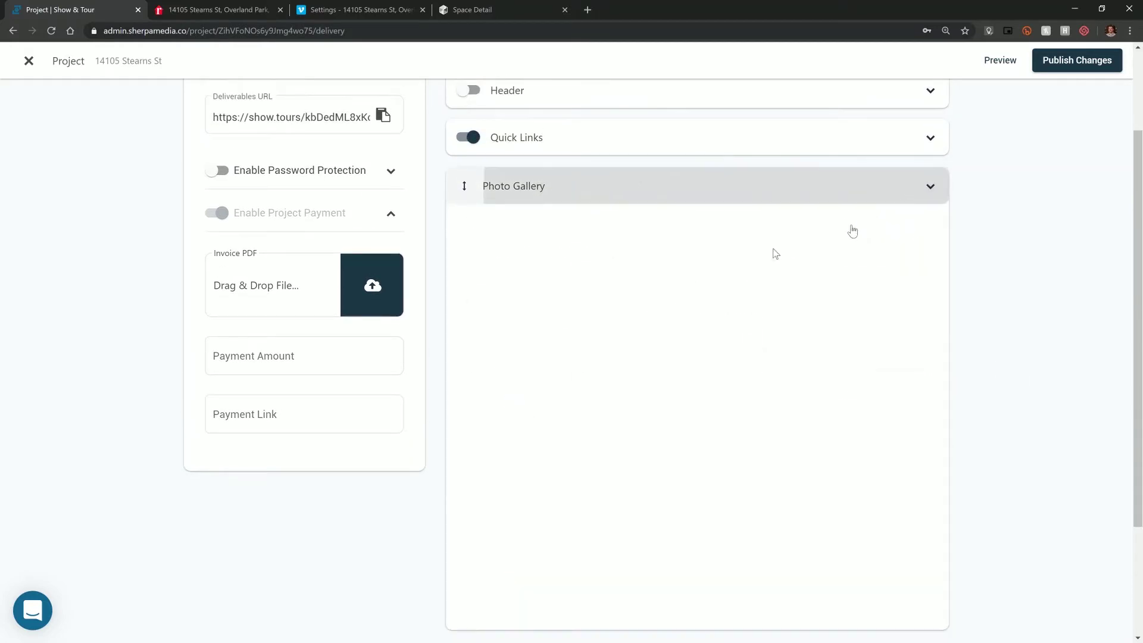
left_click(697, 270)
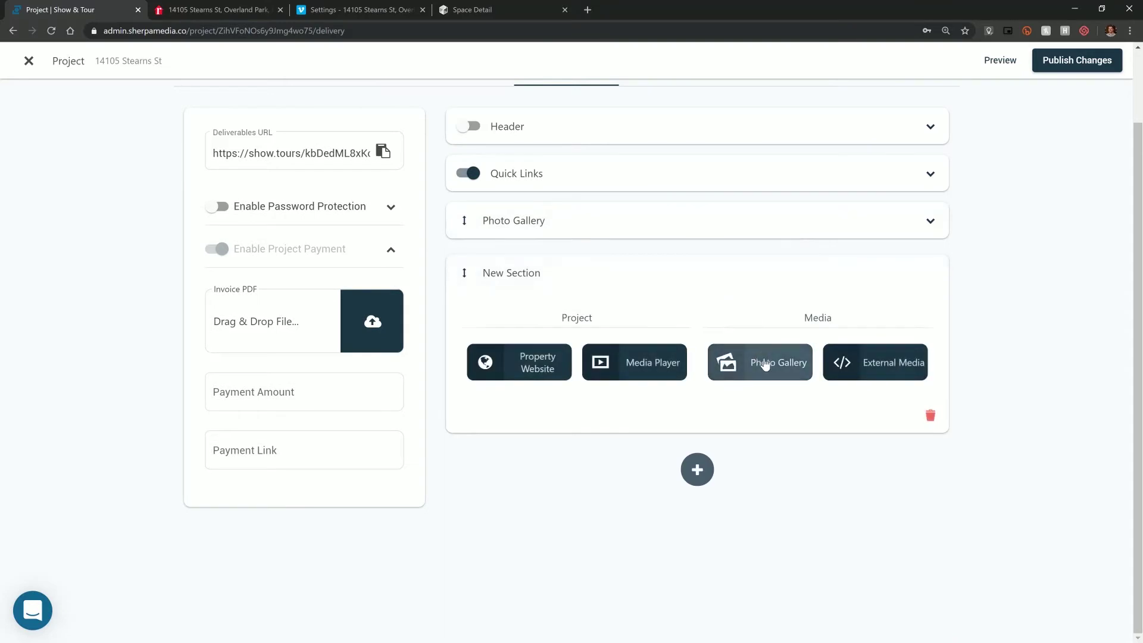
left_click(855, 370)
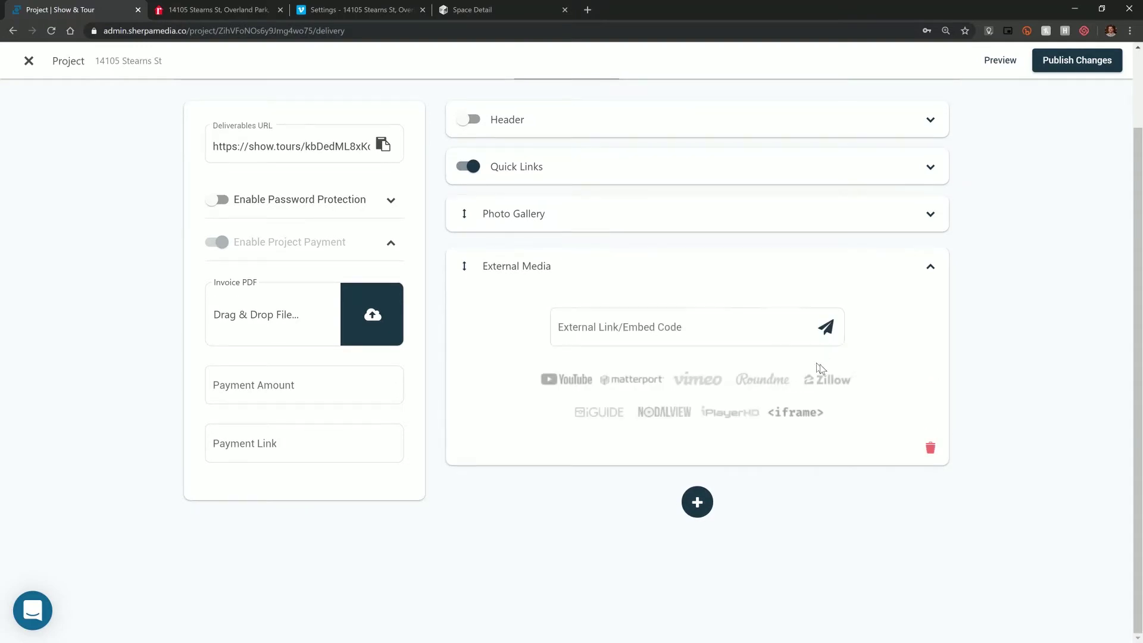
left_click(323, 8)
left_click_drag(522, 142, 403, 142)
key("ctrl+c")
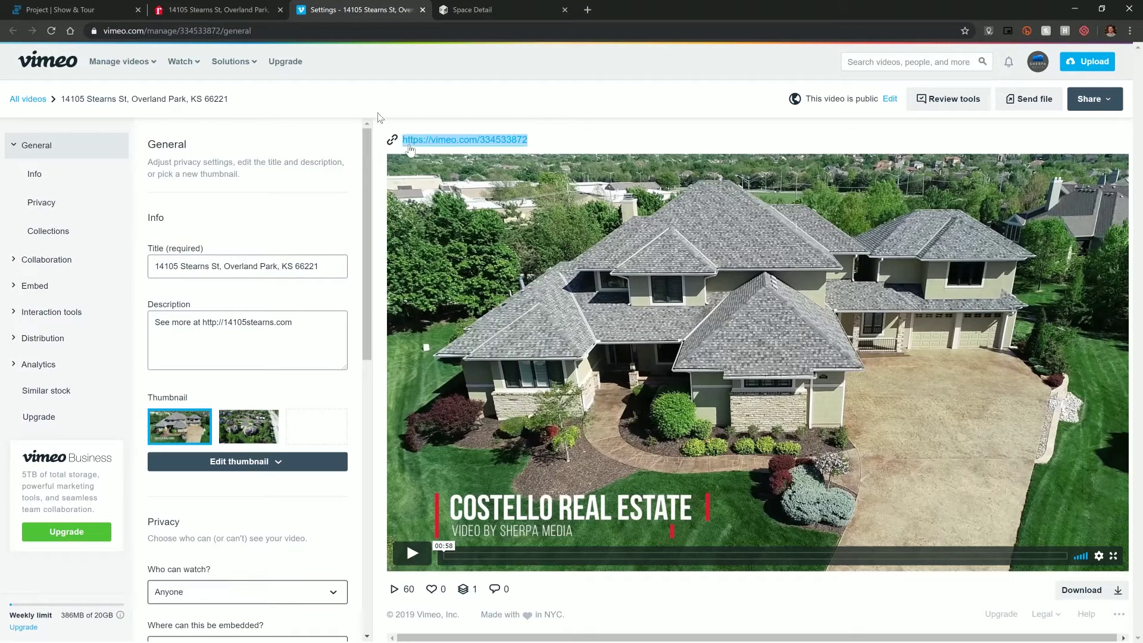
left_click(71, 9)
left_click(691, 334)
key("ctrl+v")
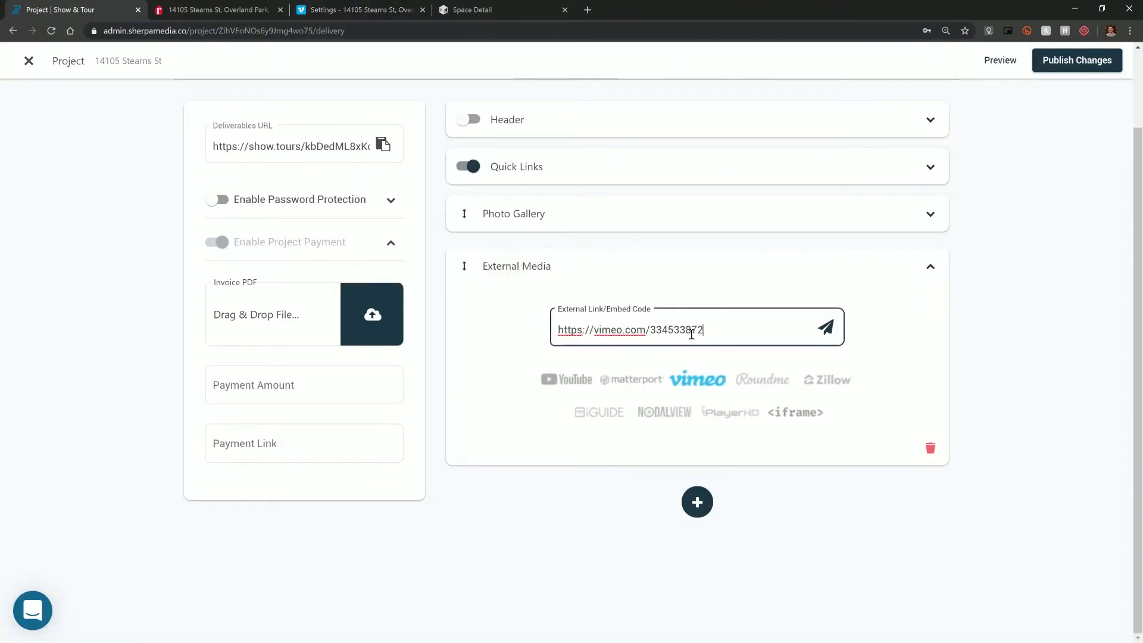
- Load the Vimeo video into its section, review its advanced settings, and collapse it
left_click(824, 333)
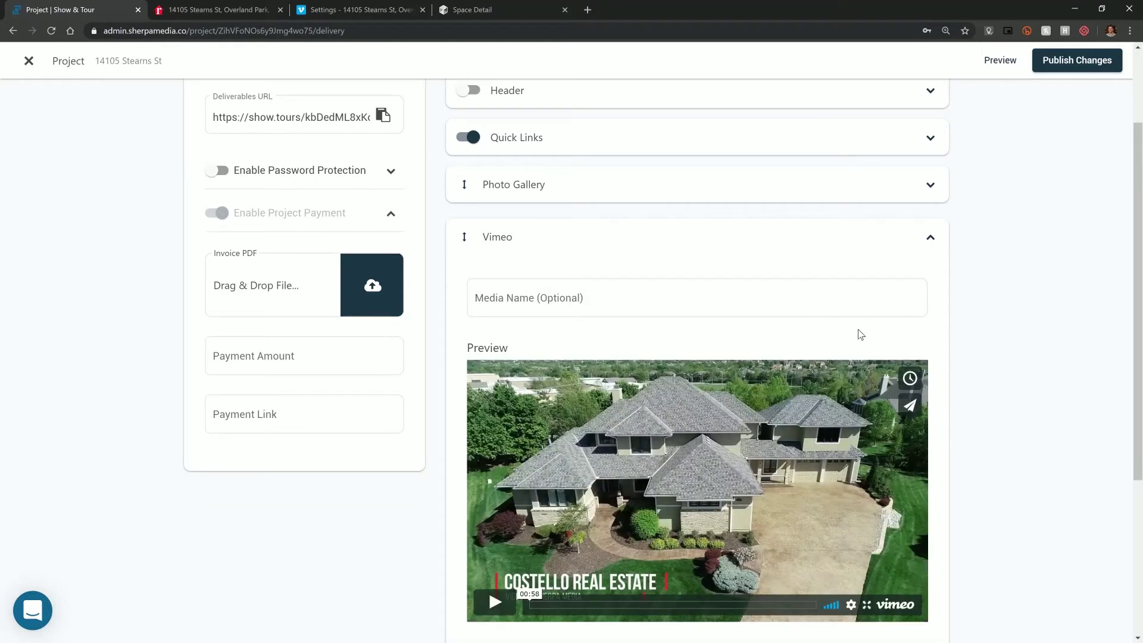
scroll(857, 331, "down", 1)
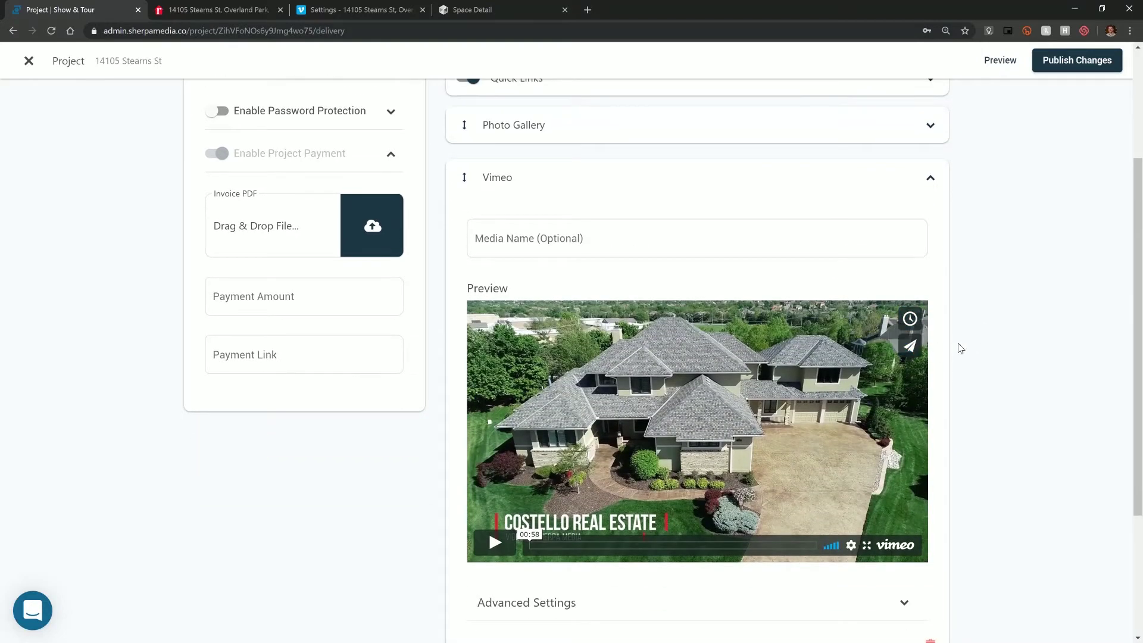
scroll(956, 347, "down", 1)
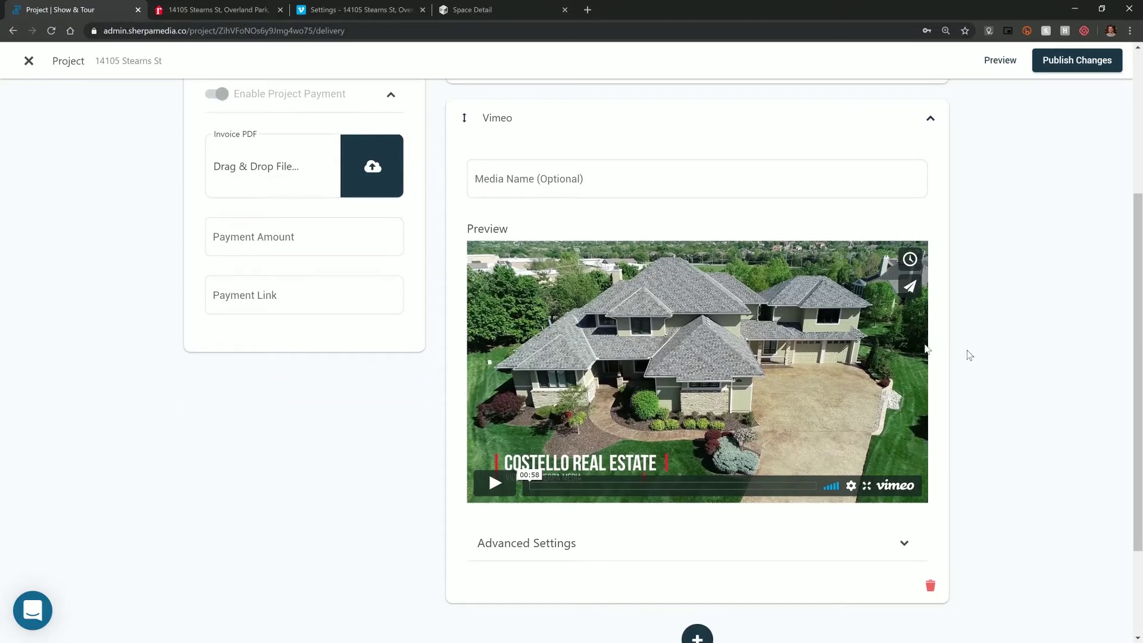
scroll(629, 546, "down", 1)
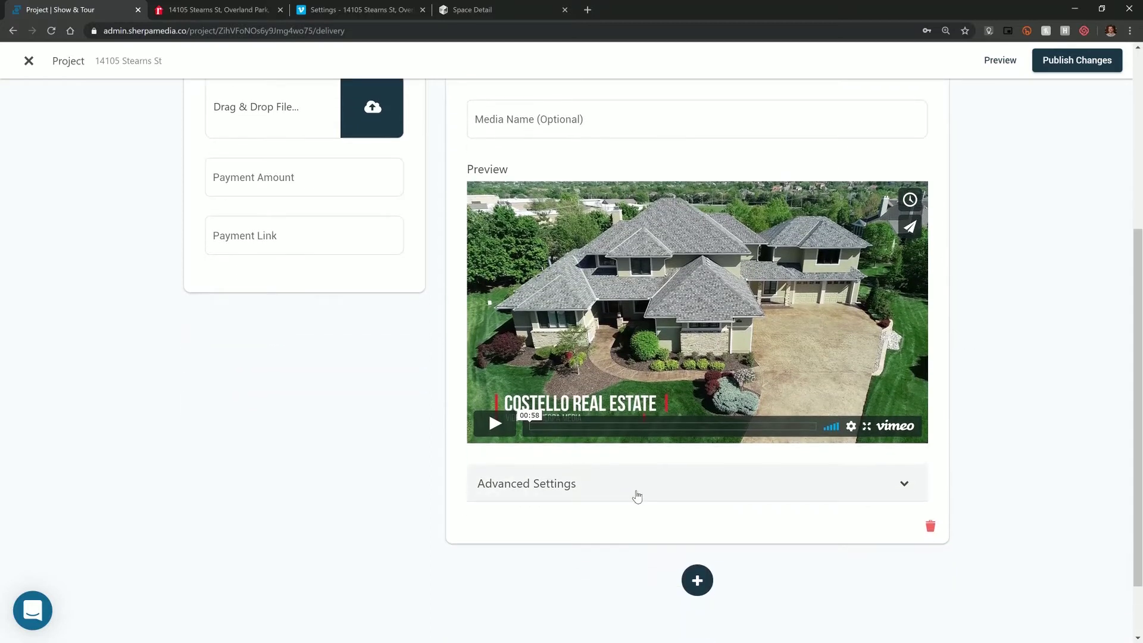
left_click(636, 496)
scroll(450, 473, "down", 3)
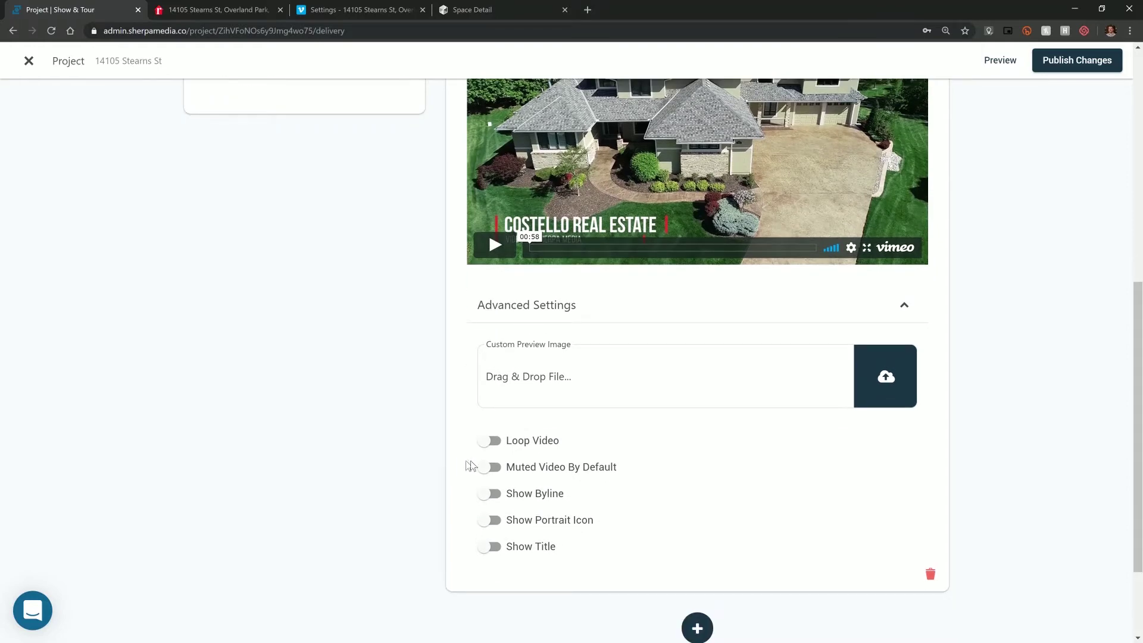
scroll(474, 466, "up", 2)
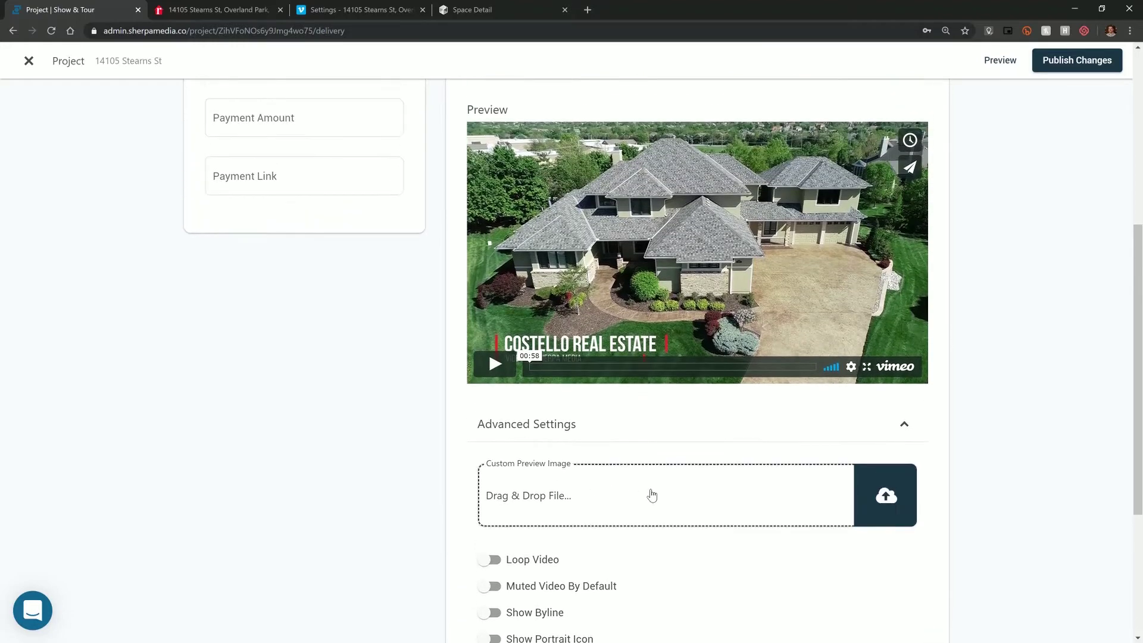
scroll(844, 457, "down", 2)
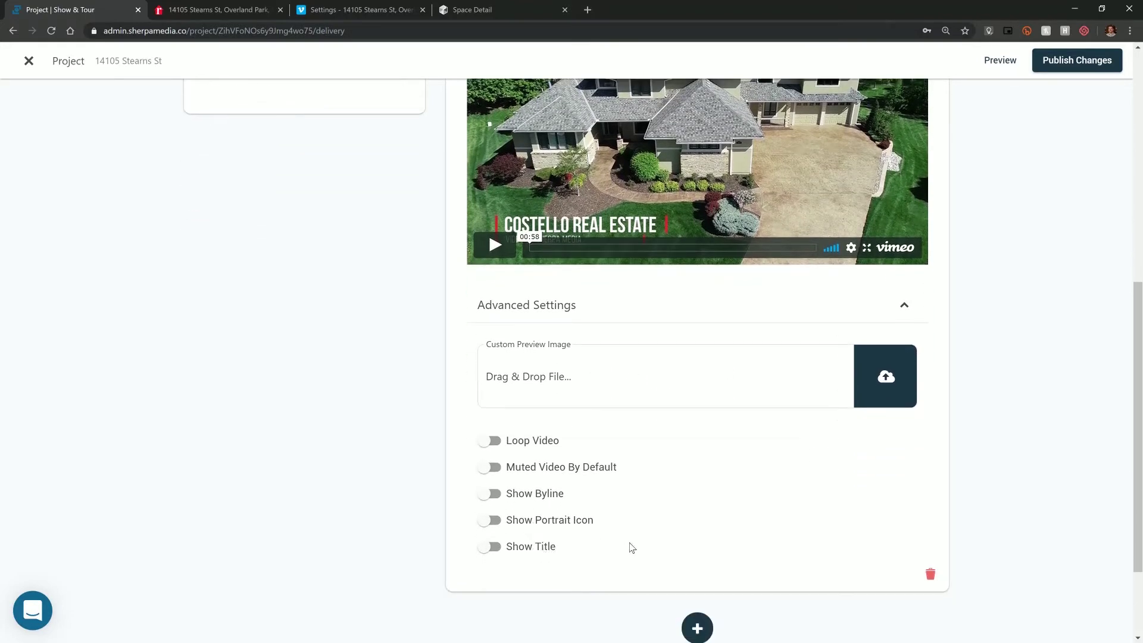
scroll(680, 549, "up", 5)
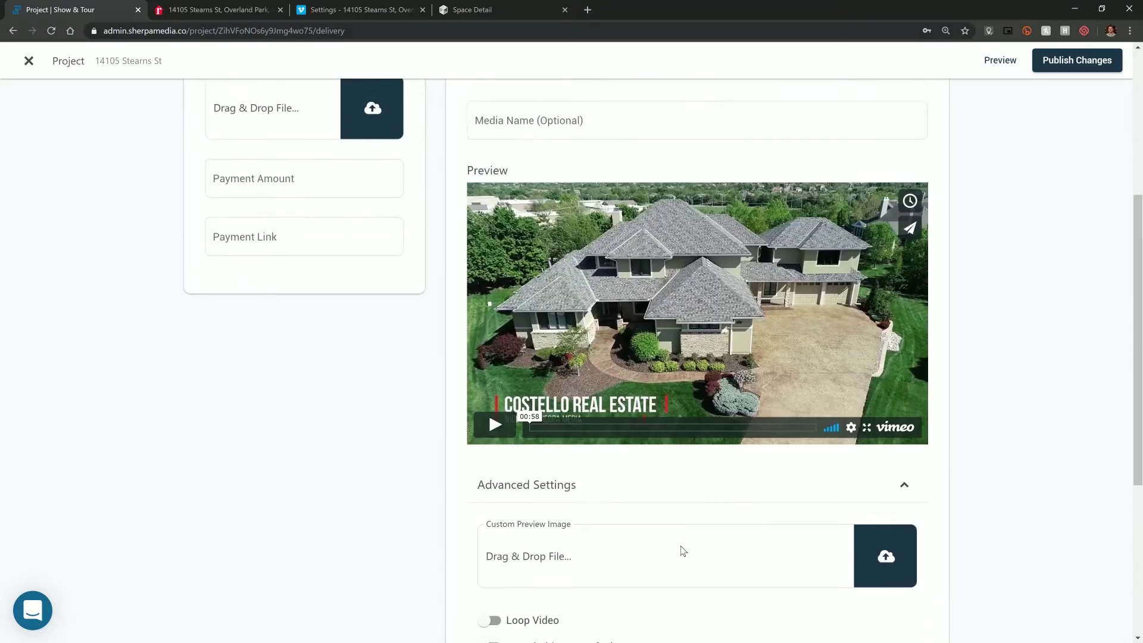
left_click(902, 186)
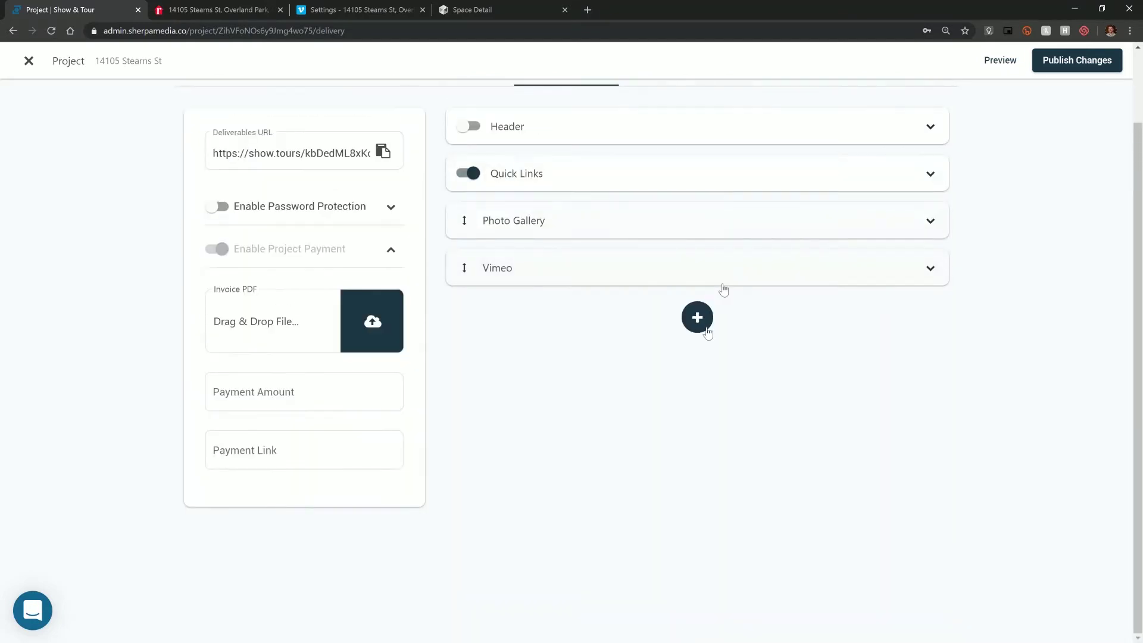
- Add a second External Media section and copy the Matterport tour's branded share link for it
left_click(697, 317)
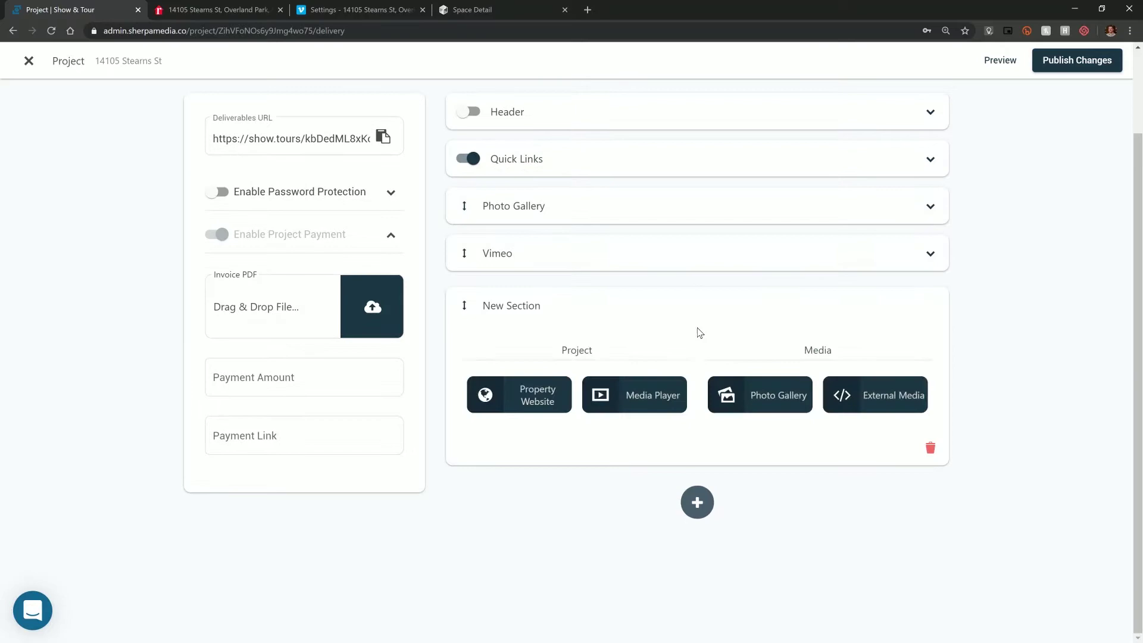
left_click(838, 395)
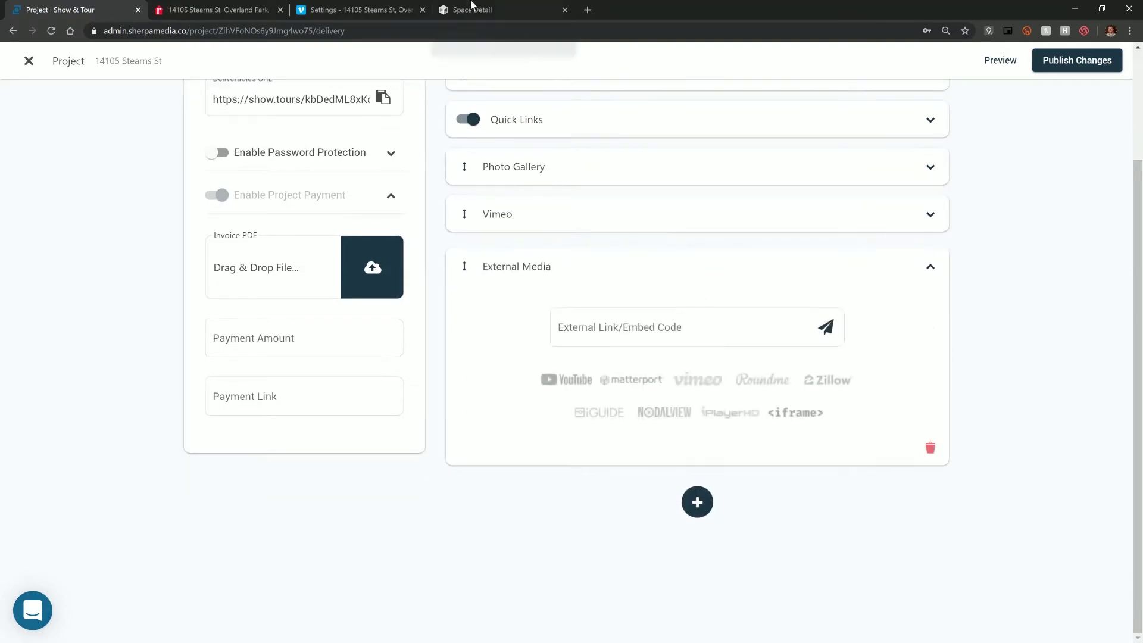
left_click(472, 10)
left_click(903, 71)
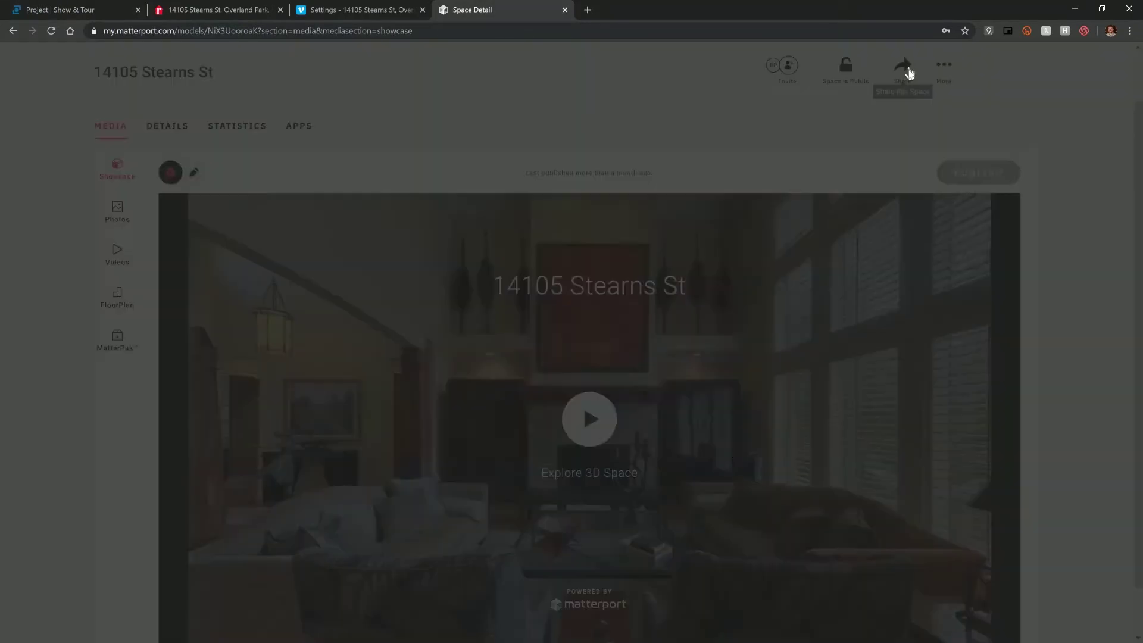
left_click(752, 325)
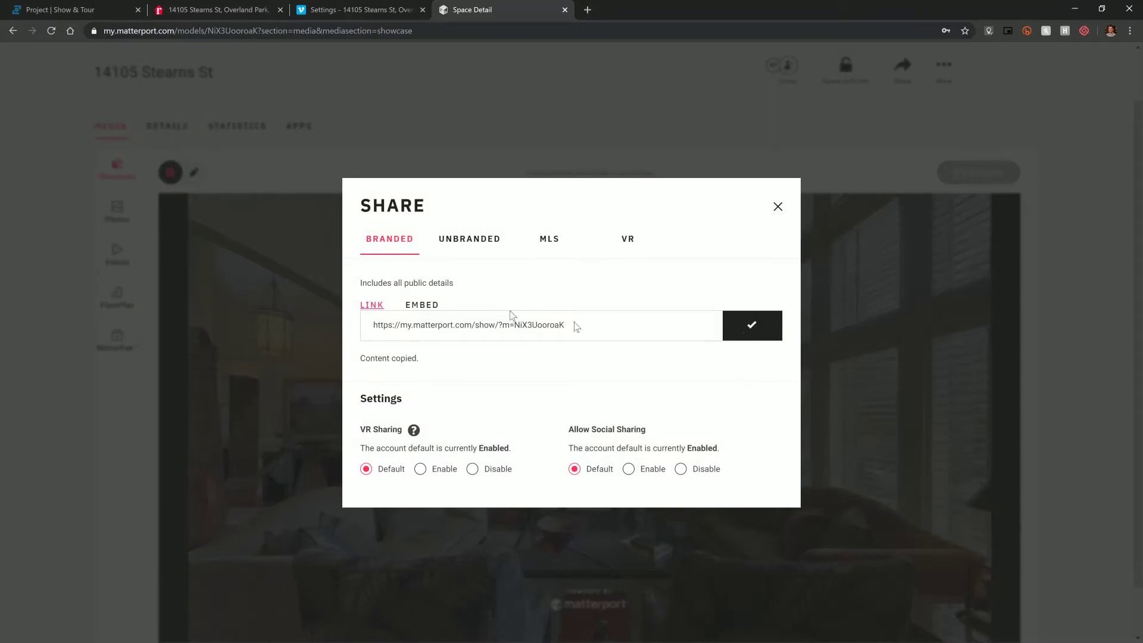
left_click(91, 4)
left_click(681, 327)
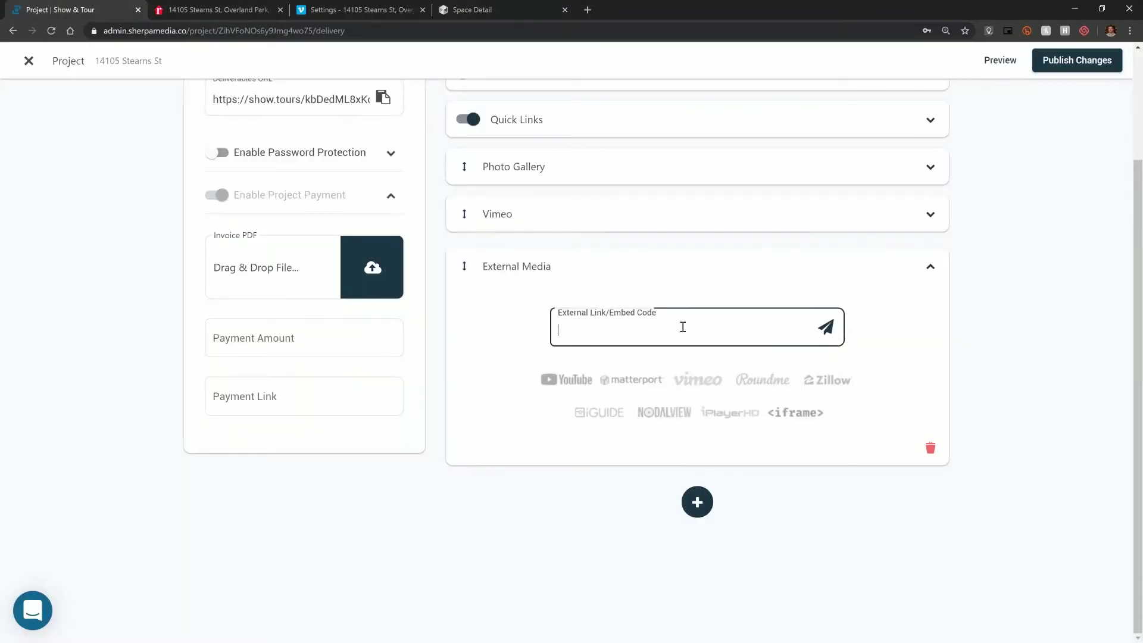
- Paste the Matterport tour link into the new section, check its advanced settings, and collapse it
key("ctrl+v")
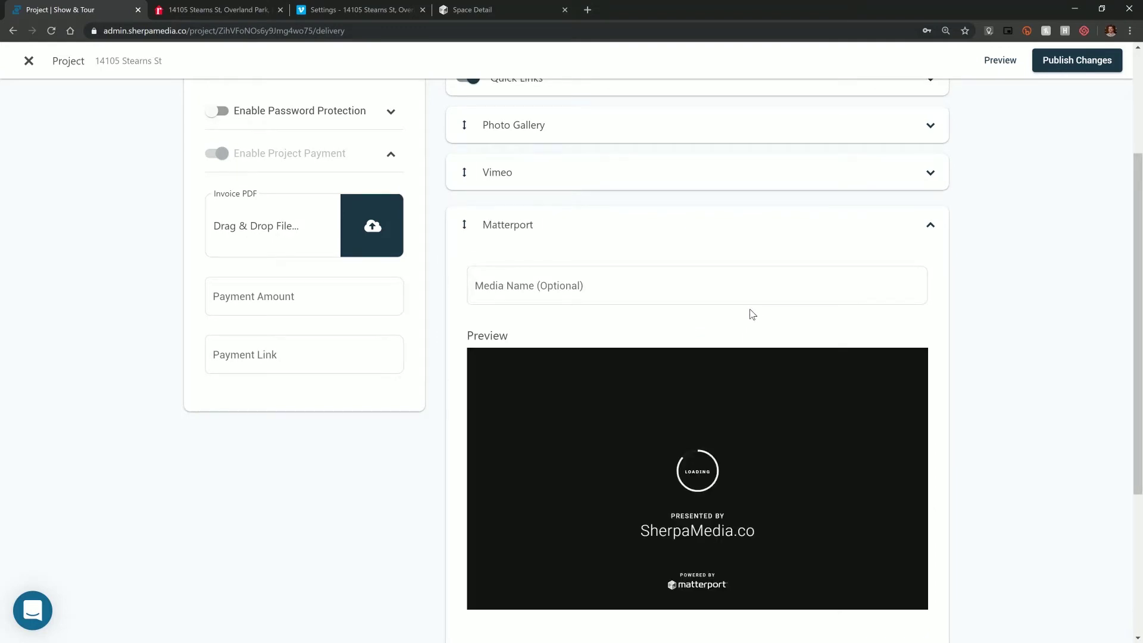
scroll(773, 301, "down", 3)
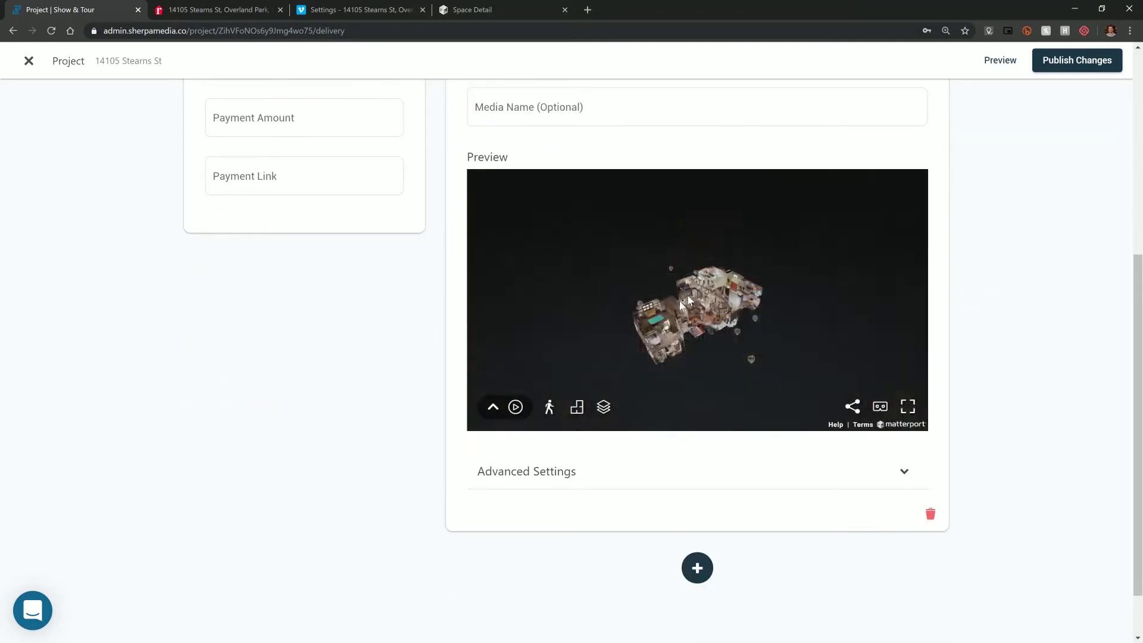
left_click(709, 485)
scroll(712, 487, "down", 1)
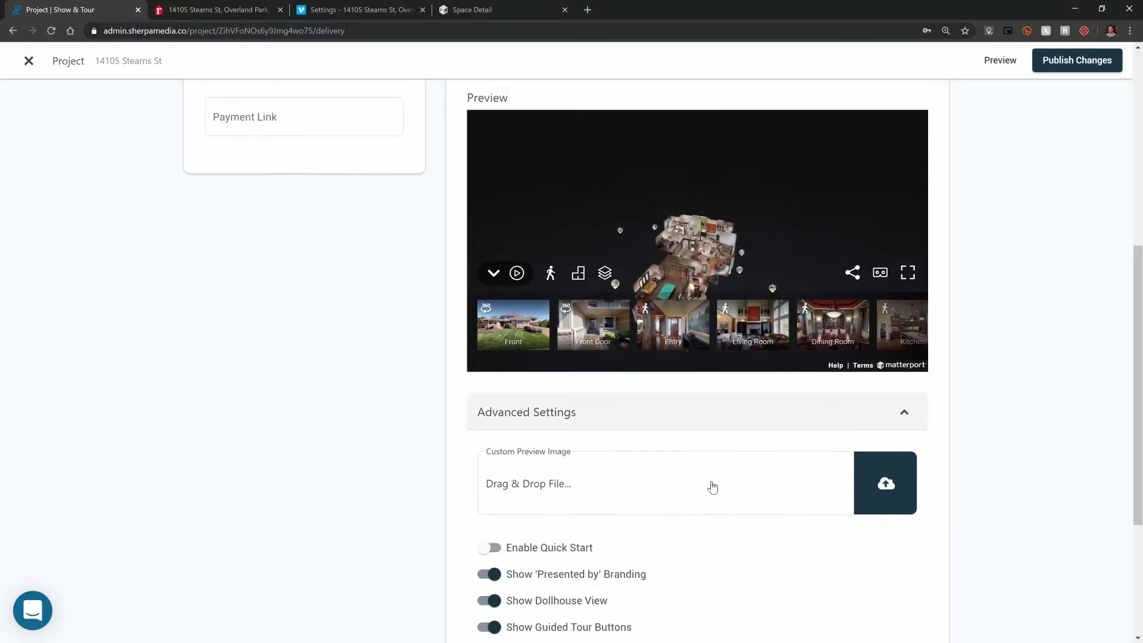
scroll(711, 484, "down", 3)
scroll(517, 476, "up", 1)
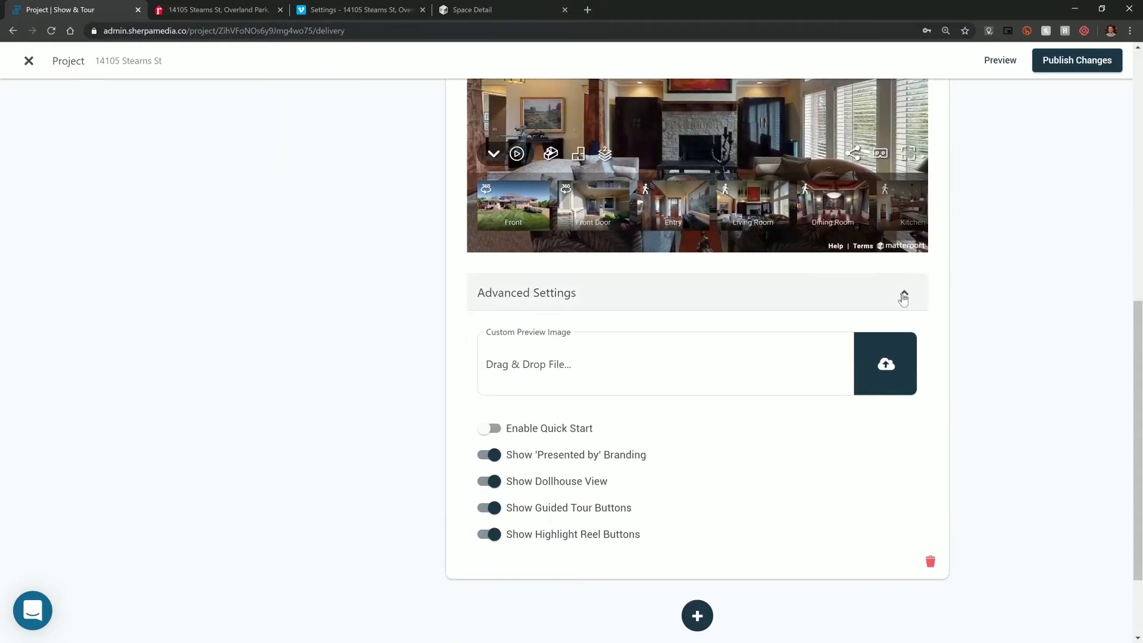
left_click(903, 297)
scroll(998, 340, "up", 3)
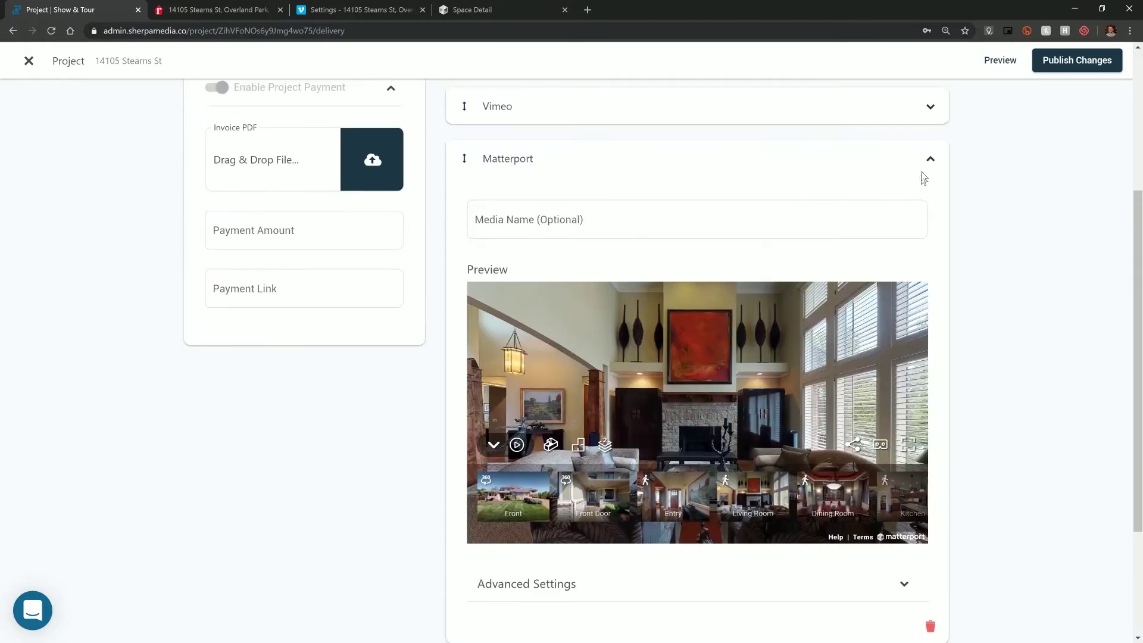
left_click(929, 159)
scroll(711, 286, "down", 2)
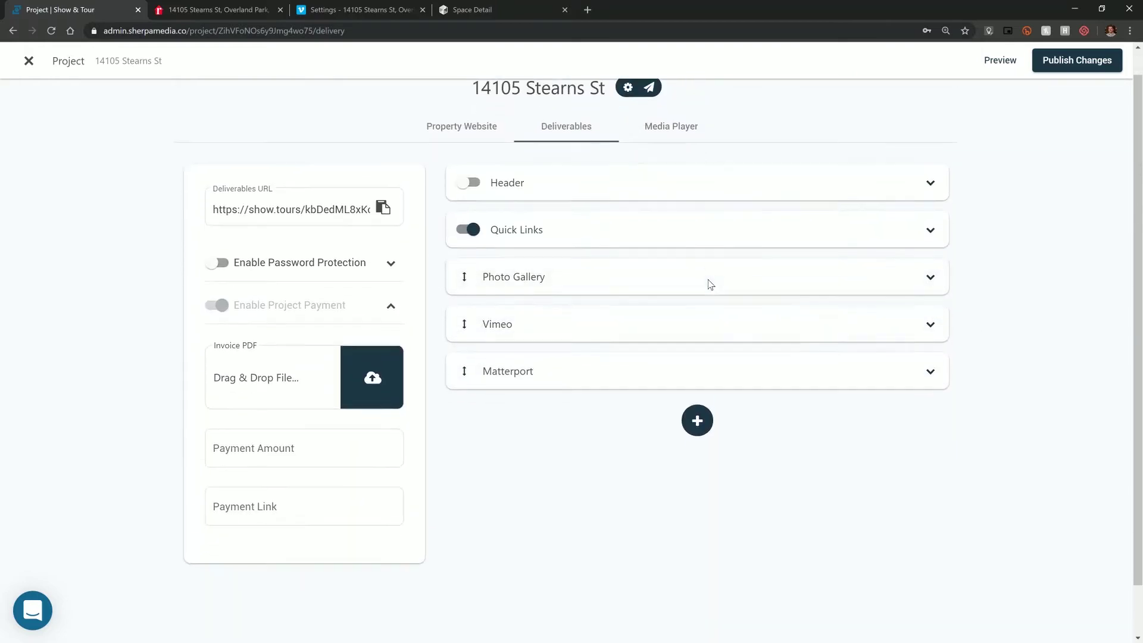
scroll(659, 324, "up", 2)
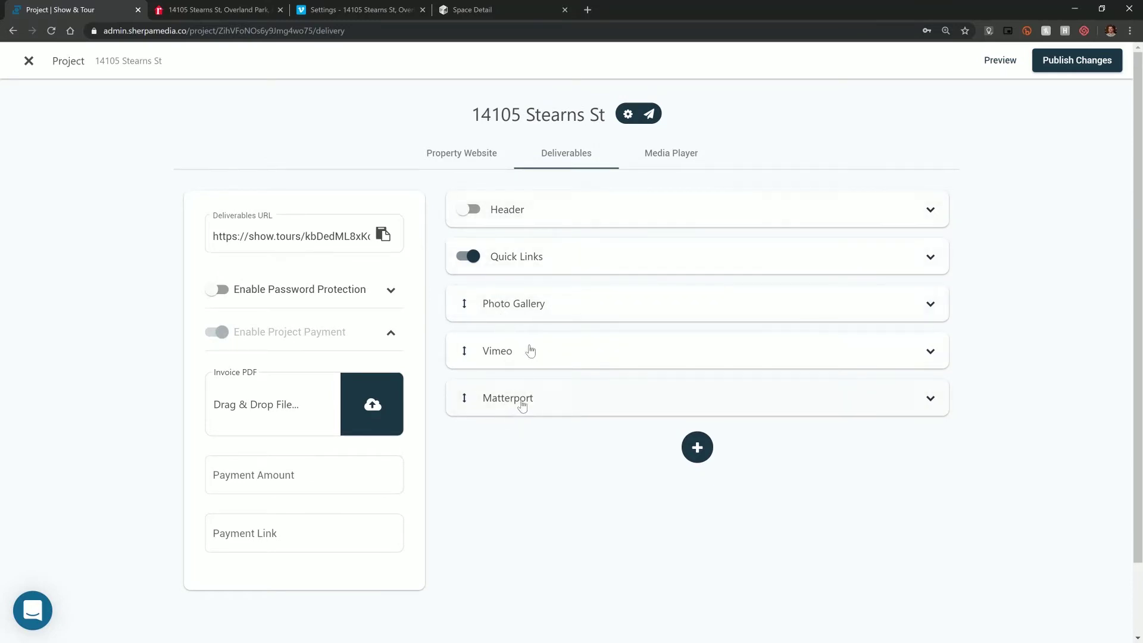
- Set the exterior house photo from the Project Media Library as header background and switch the header on
left_click(529, 219)
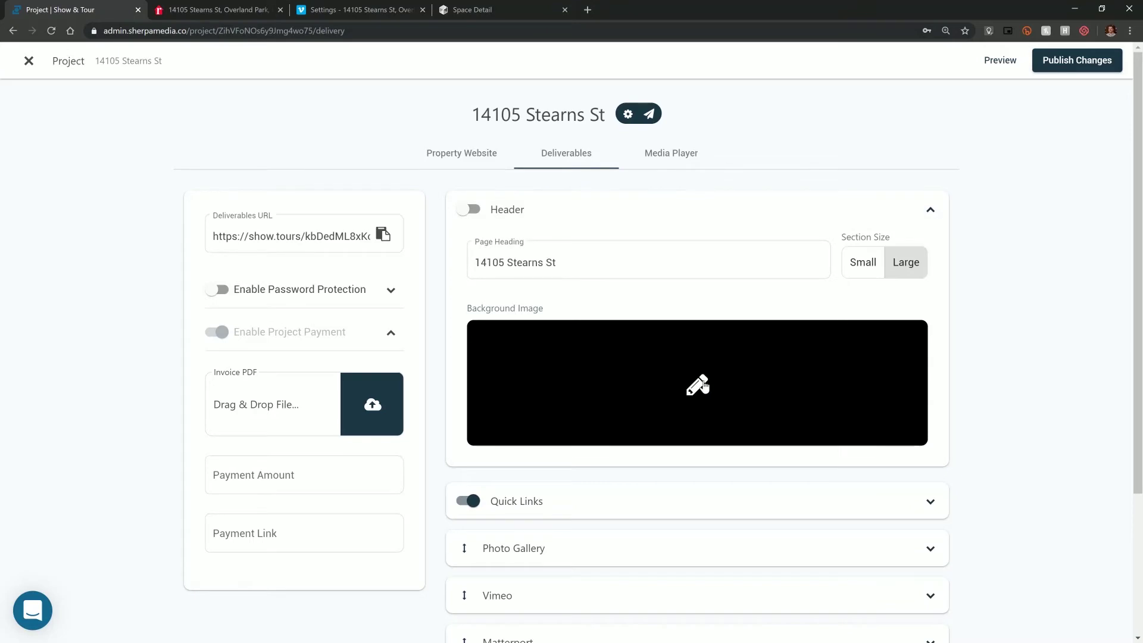
left_click(698, 386)
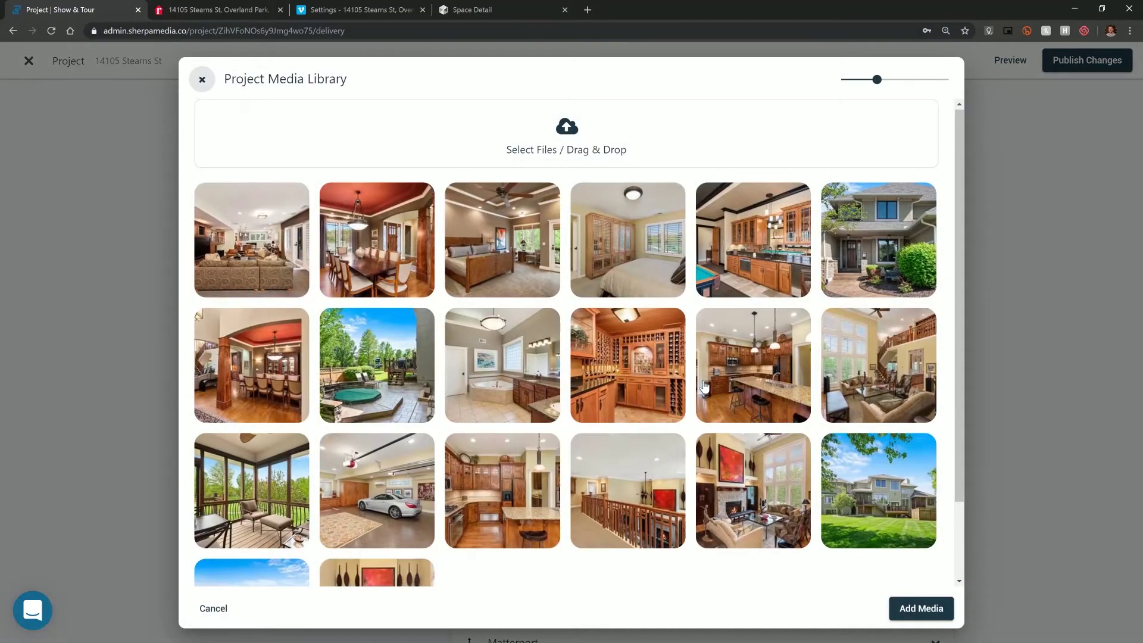
scroll(704, 386, "down", 1)
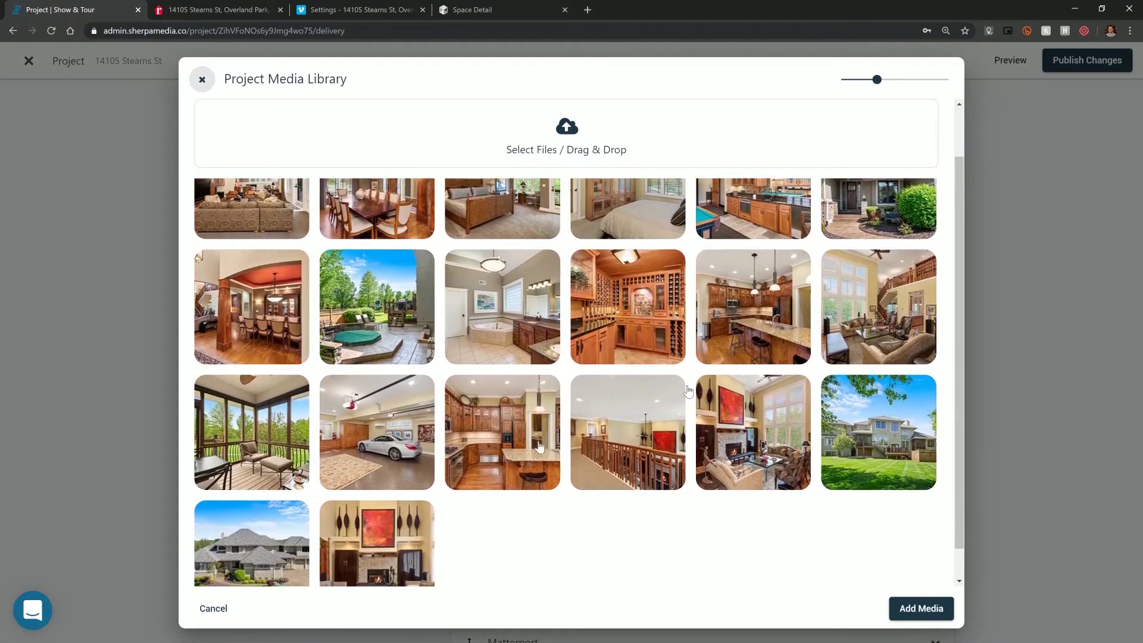
left_click(272, 559)
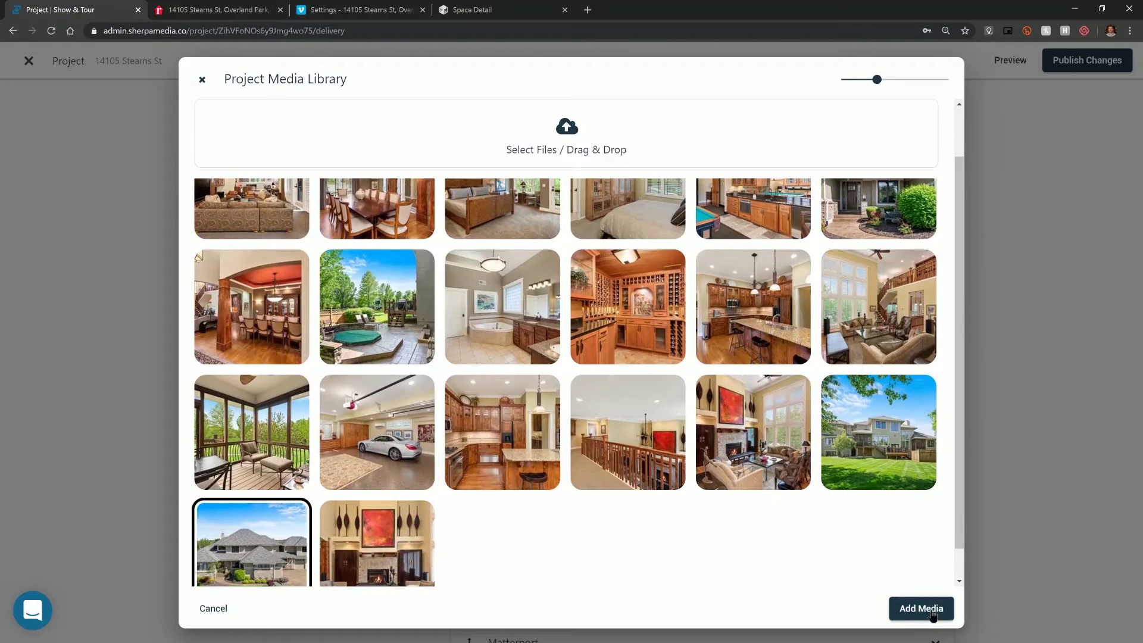
left_click(932, 613)
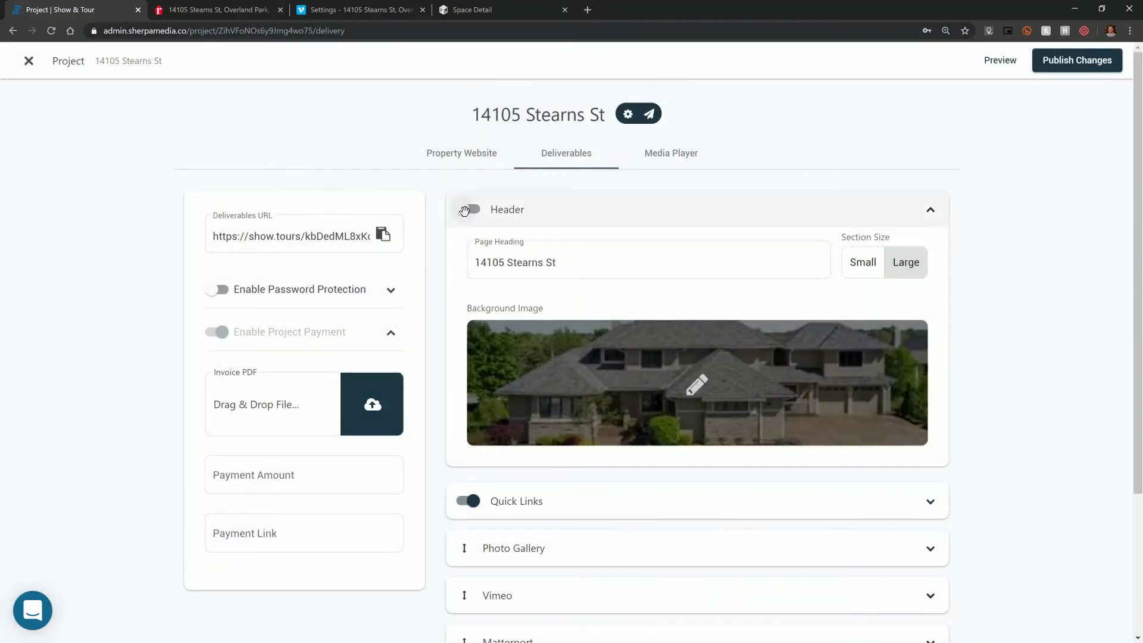
left_click(467, 210)
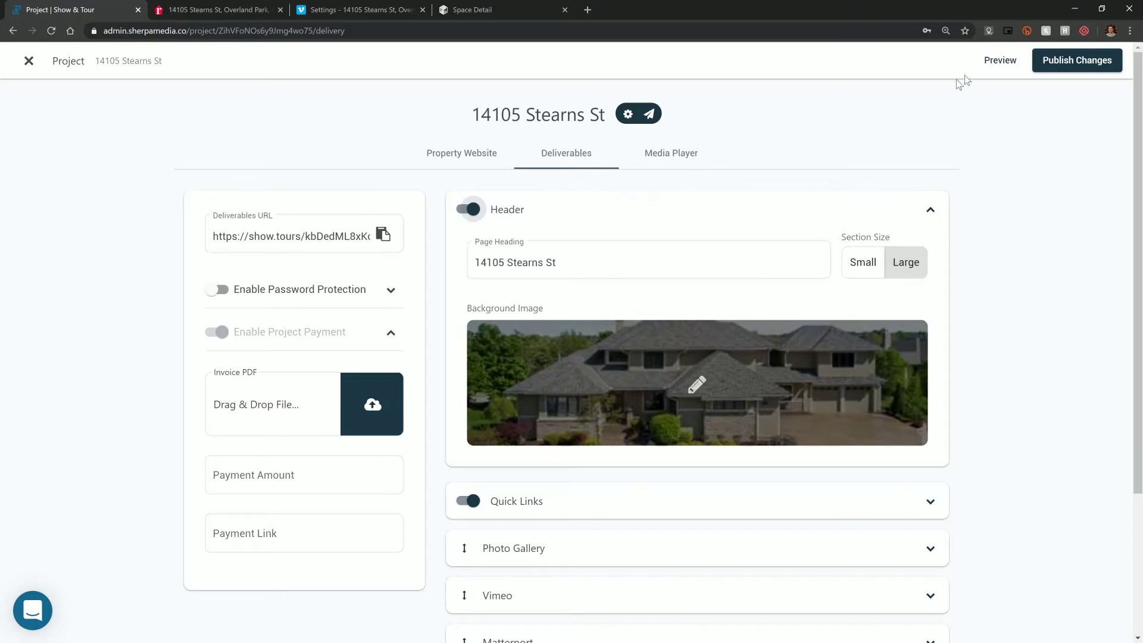
left_click(551, 262)
- Preview the deliverables page down through the Video and Virtual Tour sections, then close the preview
left_click(1000, 61)
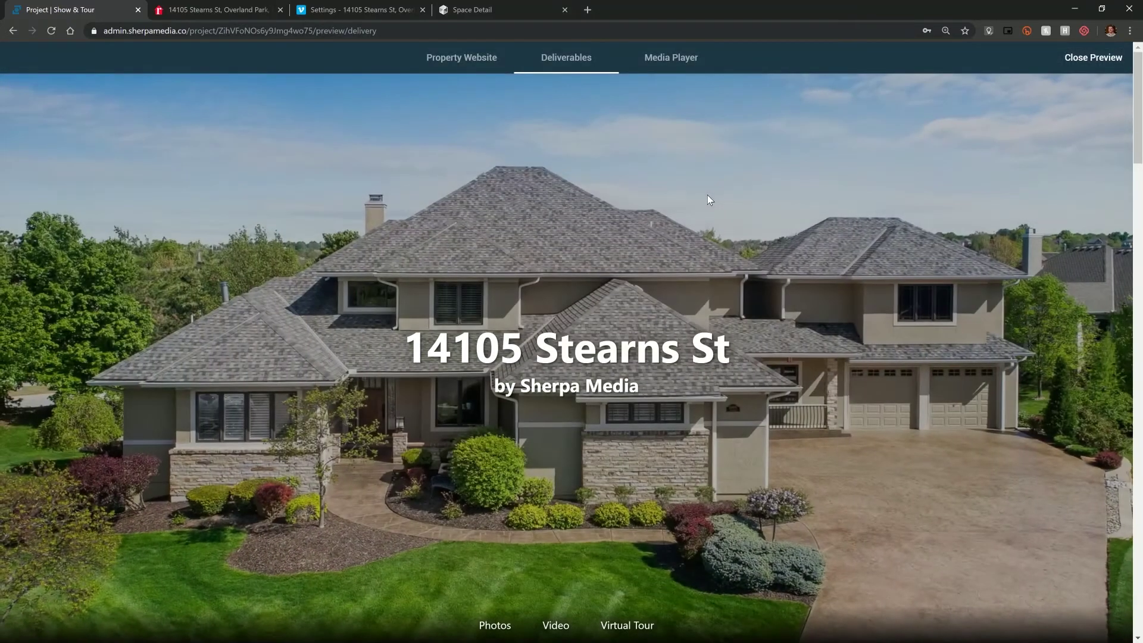
scroll(707, 194, "down", 4)
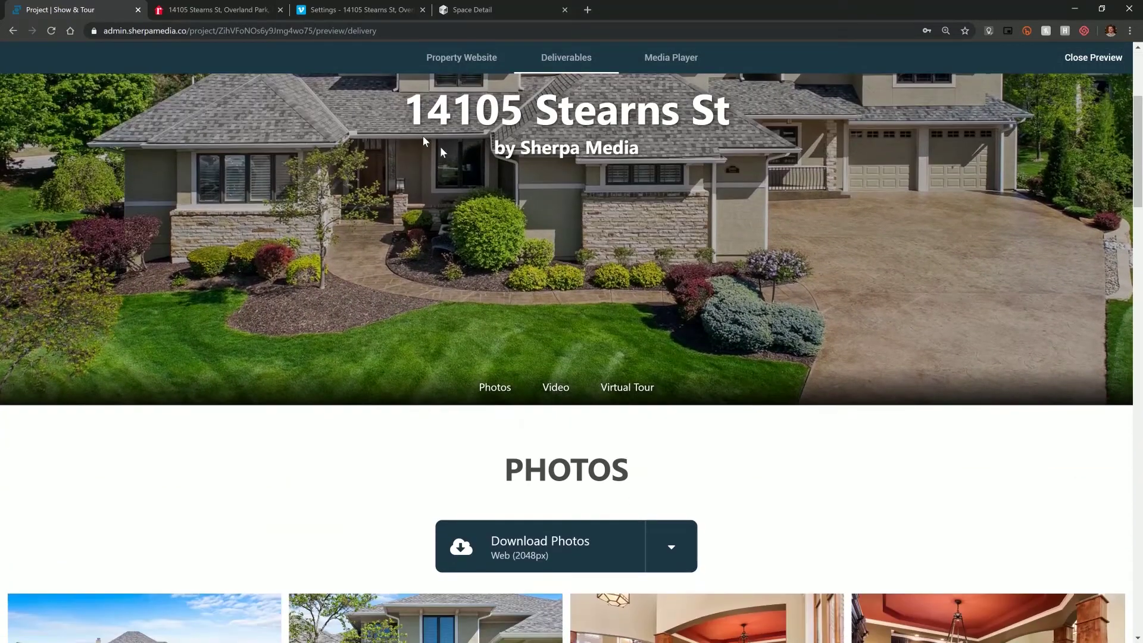
scroll(275, 291, "down", 4)
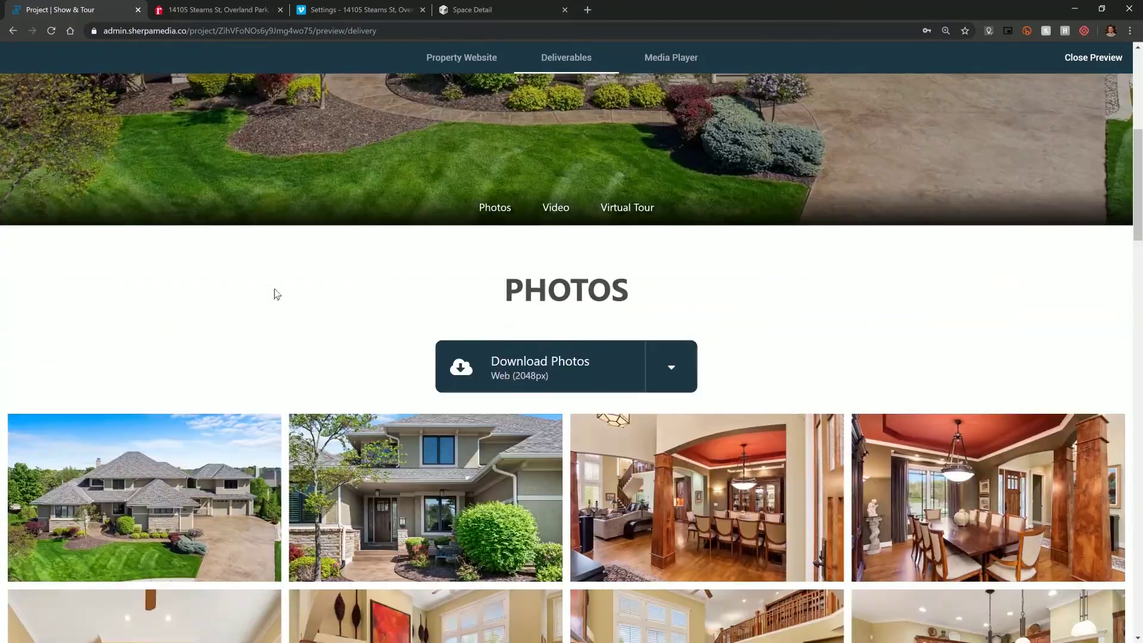
scroll(375, 235, "down", 9)
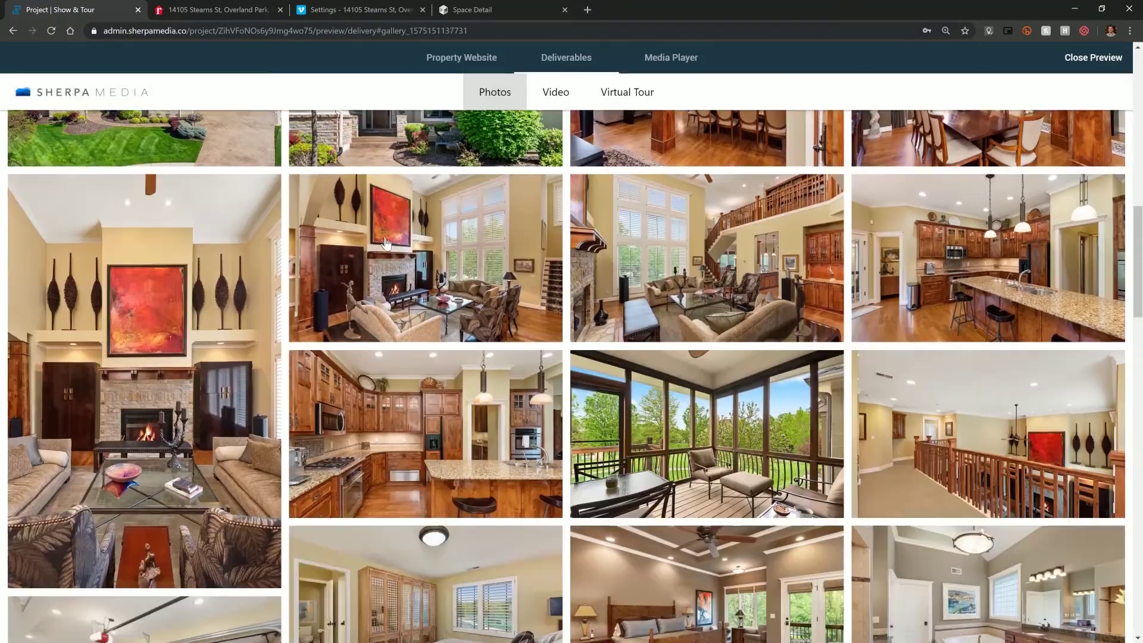
scroll(386, 244, "down", 11)
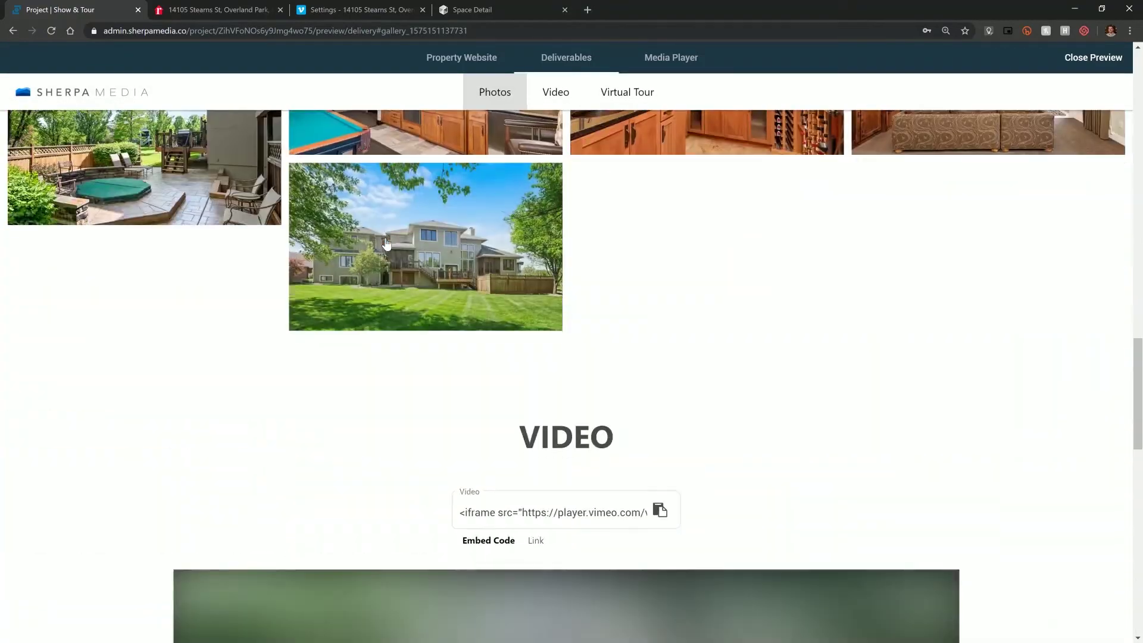
scroll(202, 267, "down", 11)
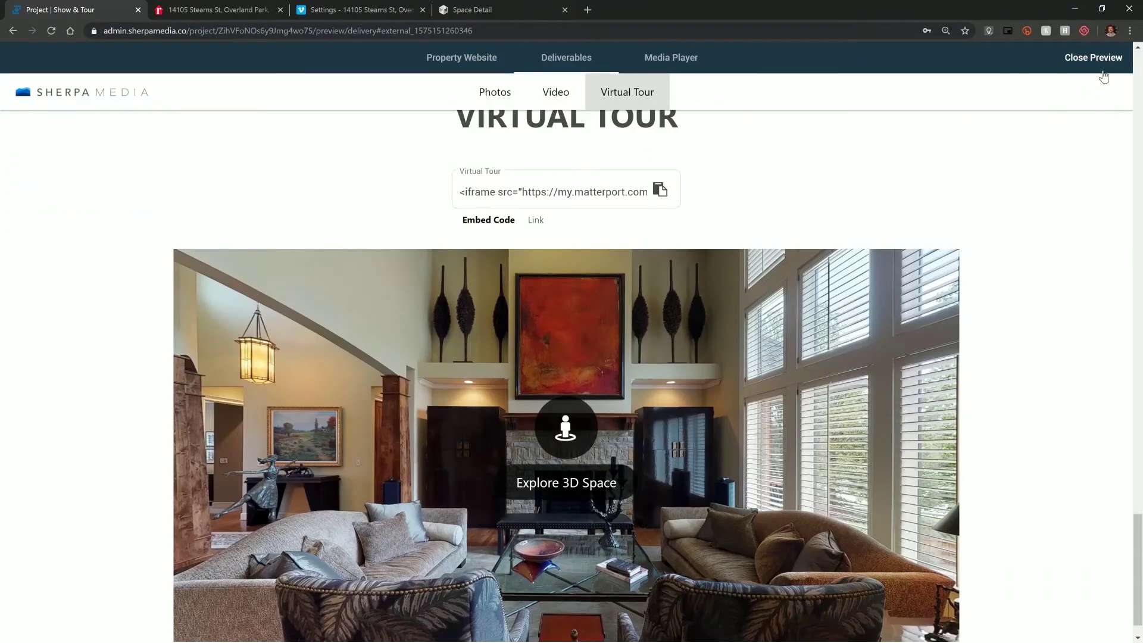
left_click(1094, 58)
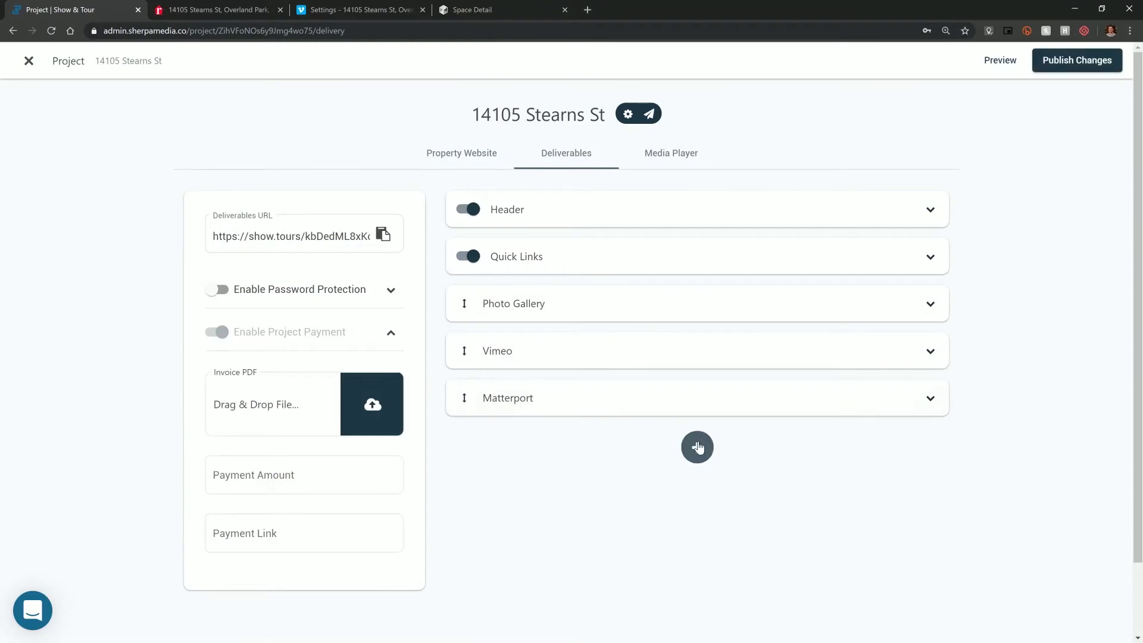
- Add Property Website and Media Player sections, then move Property Website above Photo Gallery
left_click(697, 448)
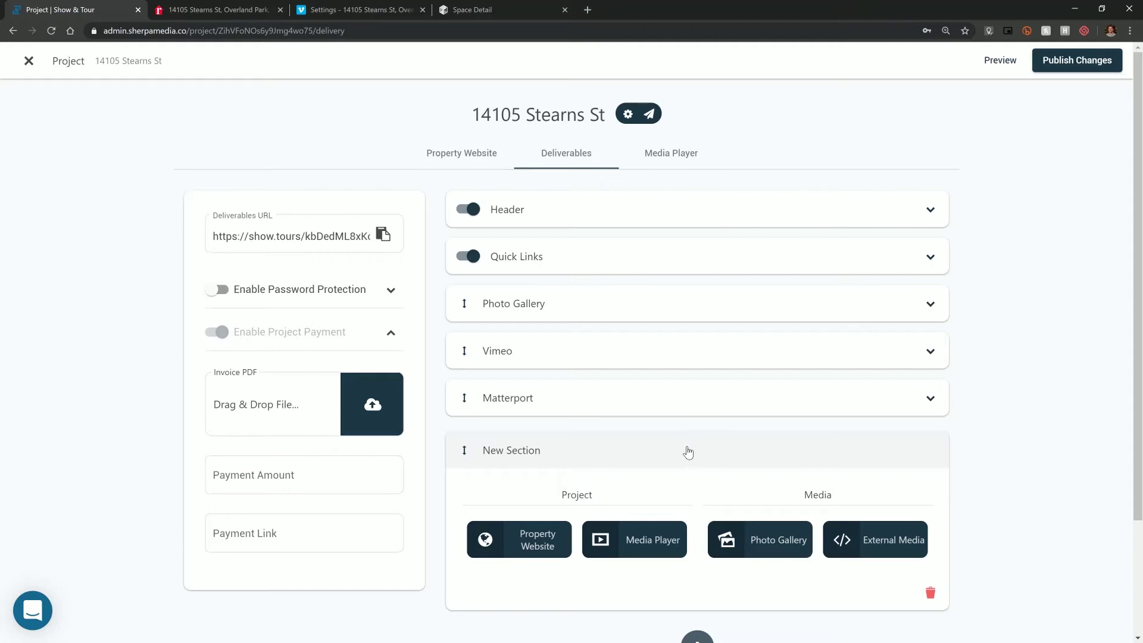
scroll(685, 467, "down", 1)
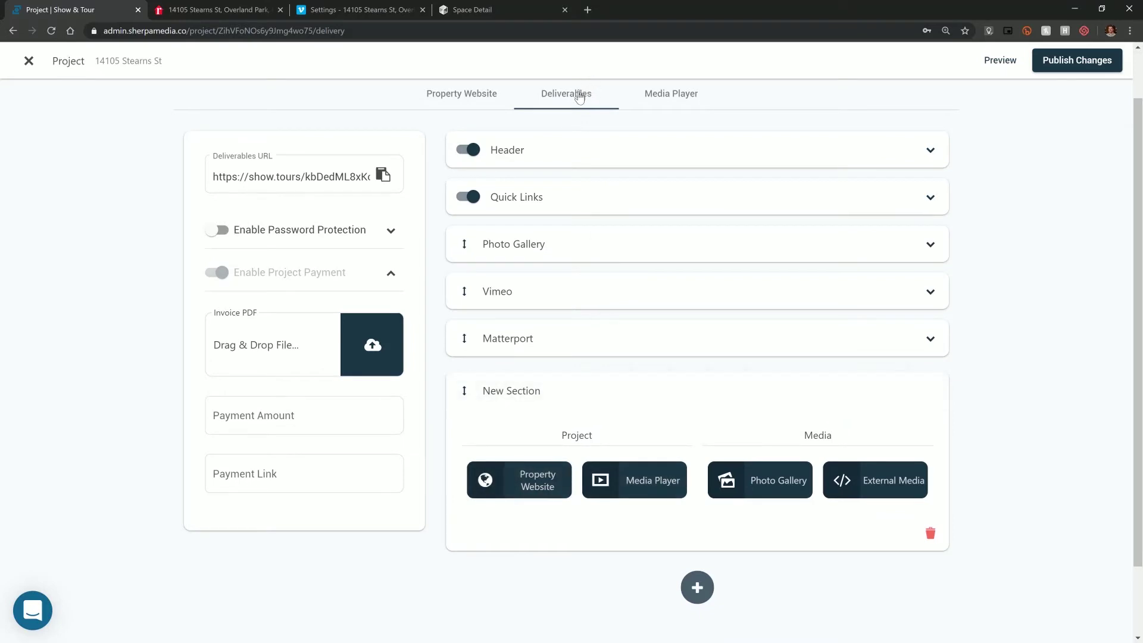
left_click(530, 485)
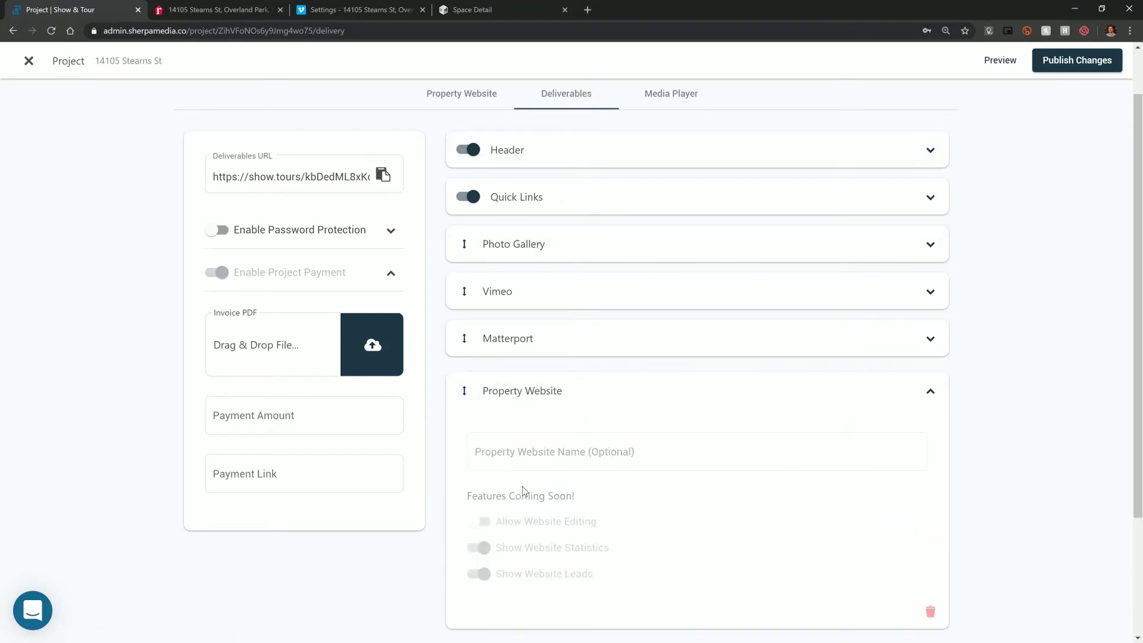
left_click(588, 400)
left_click(697, 434)
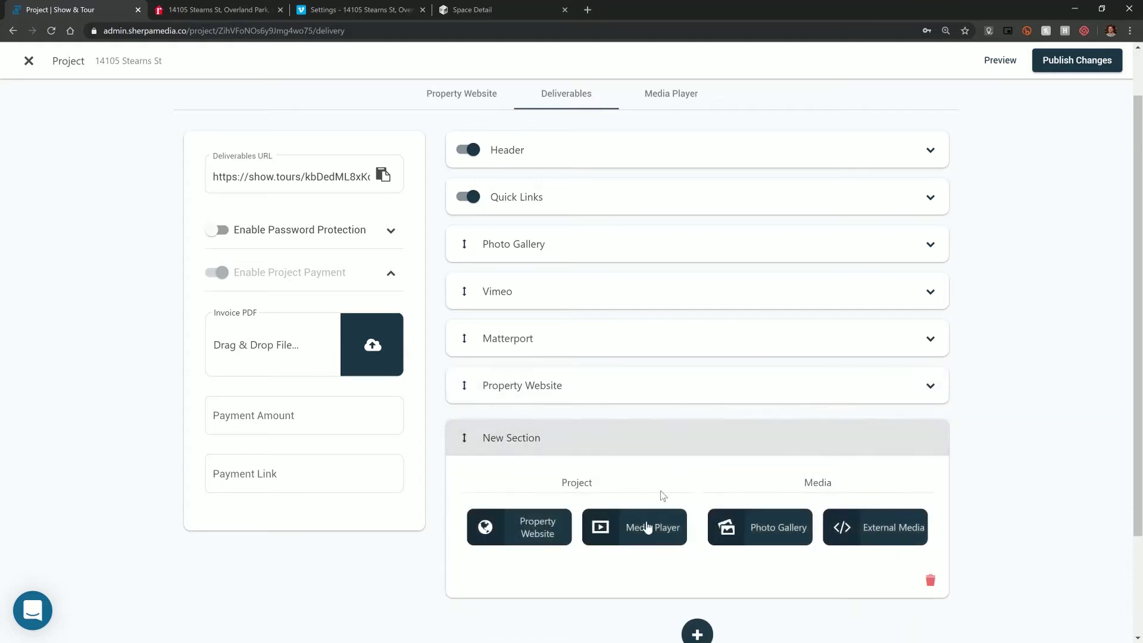
left_click(648, 527)
left_click(788, 450)
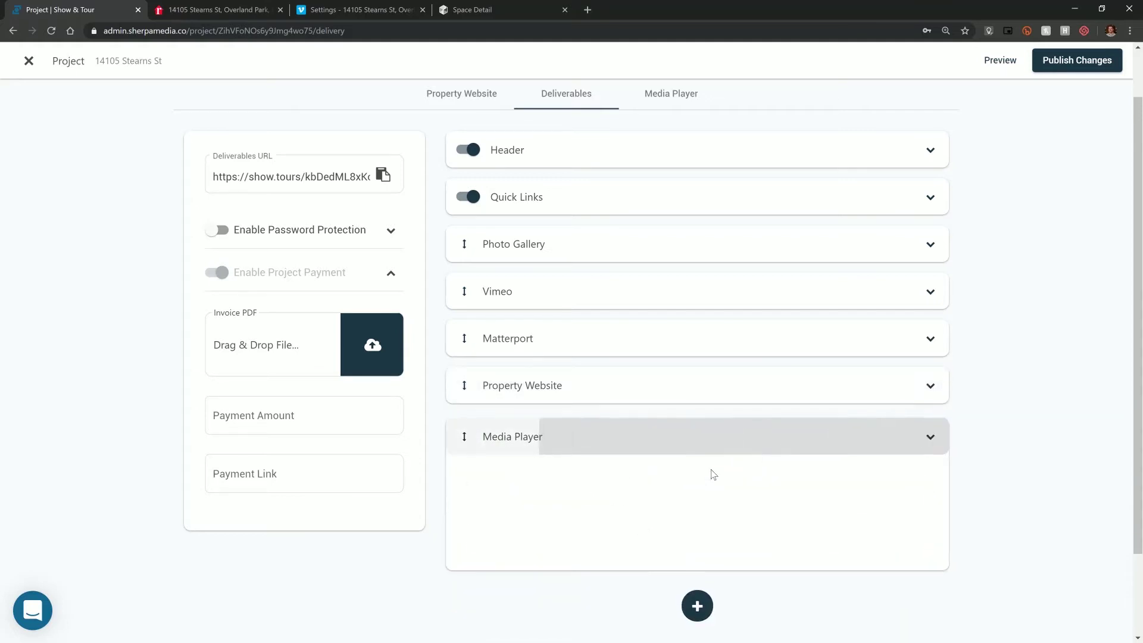
left_click_drag(465, 458, 498, 308)
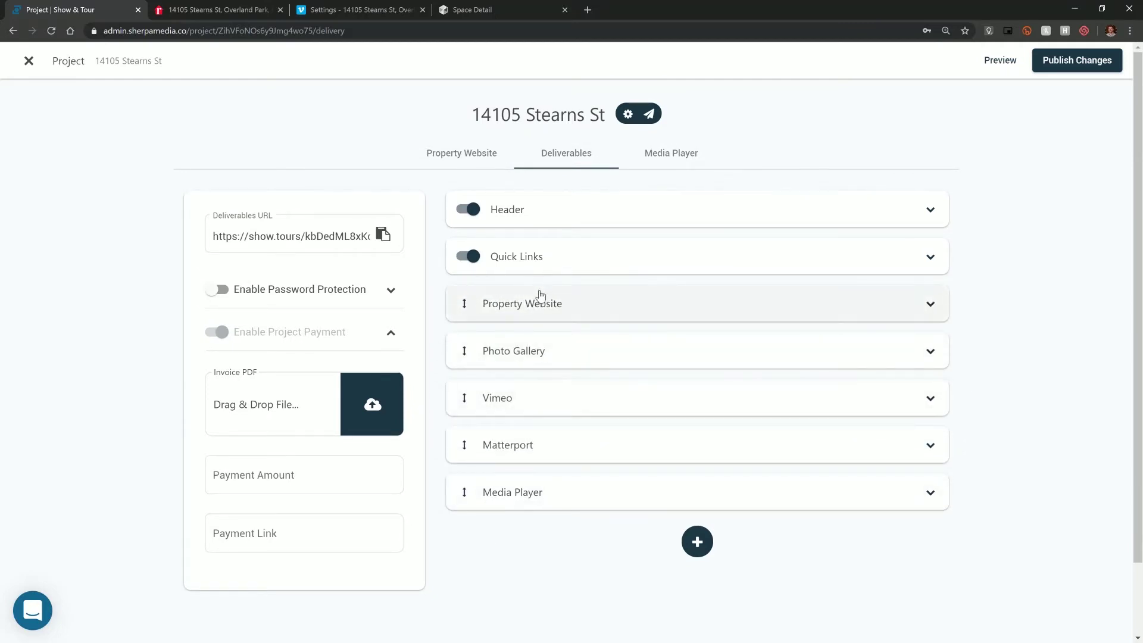
left_click(989, 60)
scroll(374, 264, "down", 4)
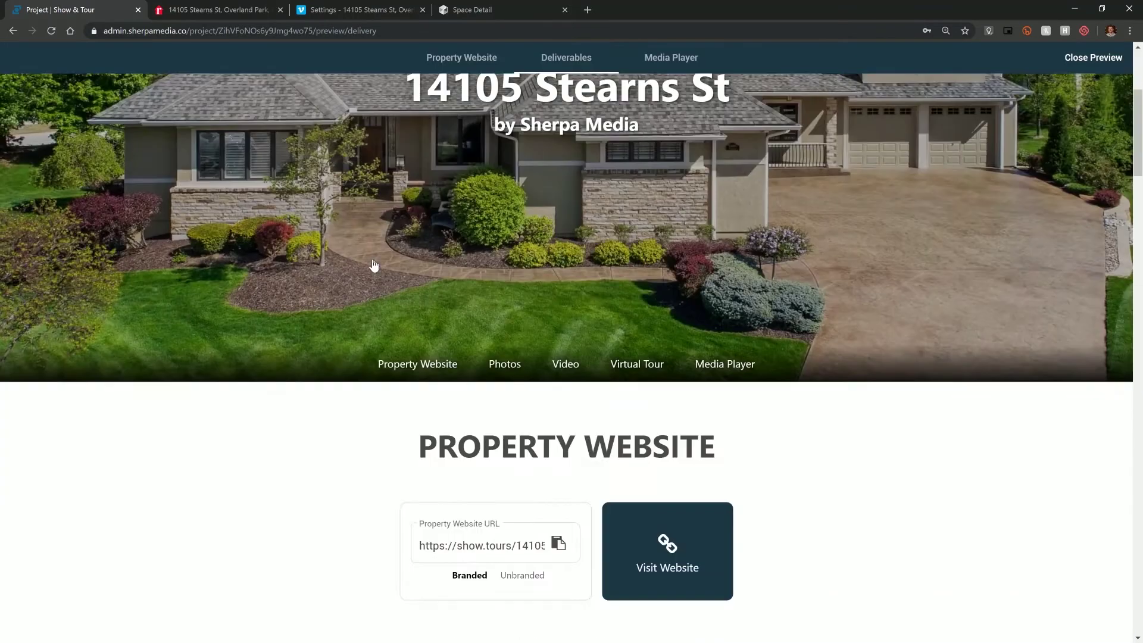
scroll(374, 265, "down", 3)
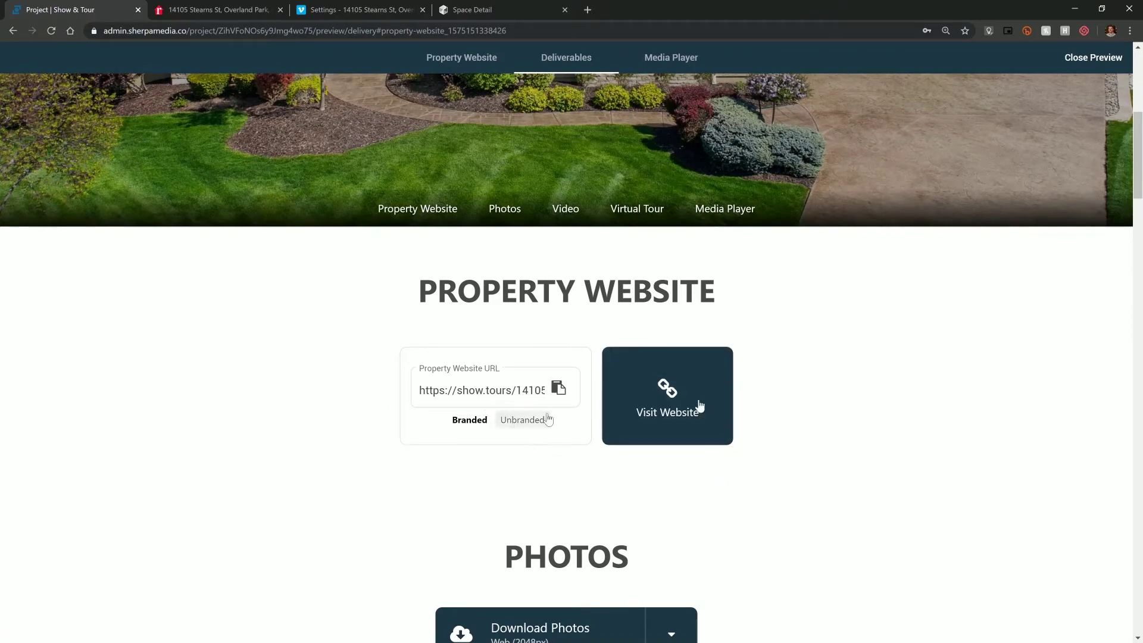
scroll(813, 337, "up", 5)
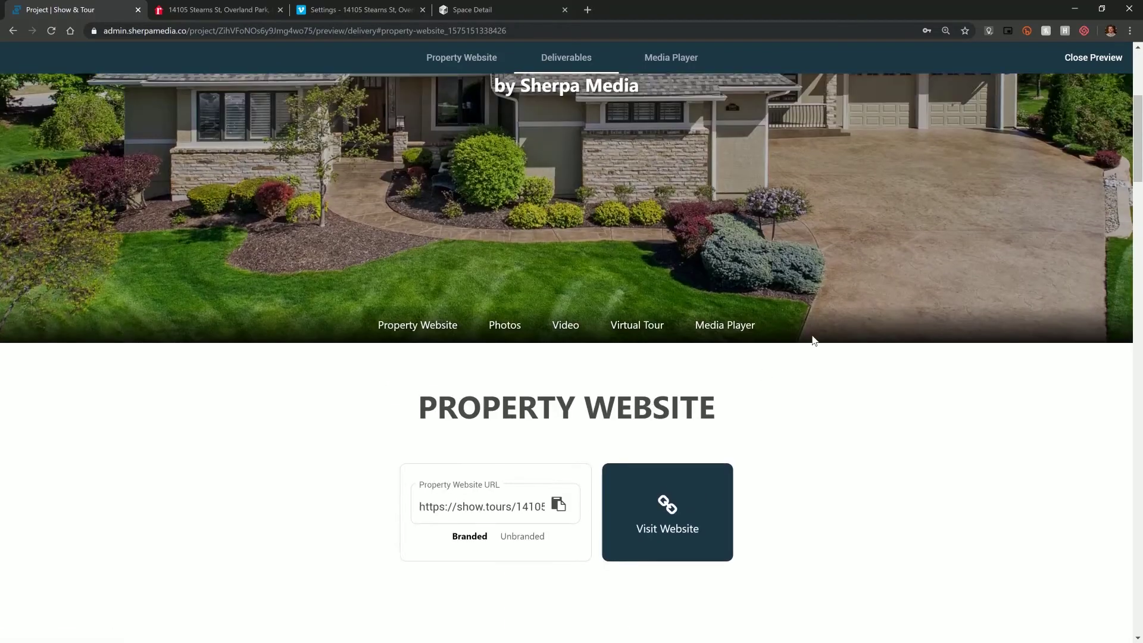
scroll(811, 338, "down", 1)
scroll(811, 337, "down", 3)
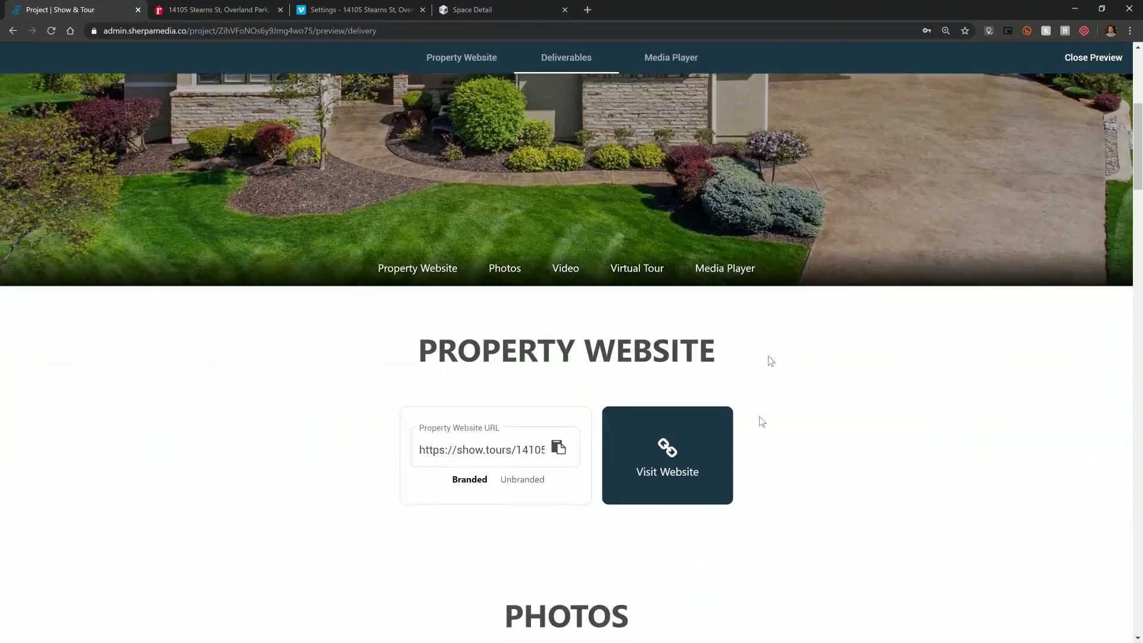
left_click(705, 459)
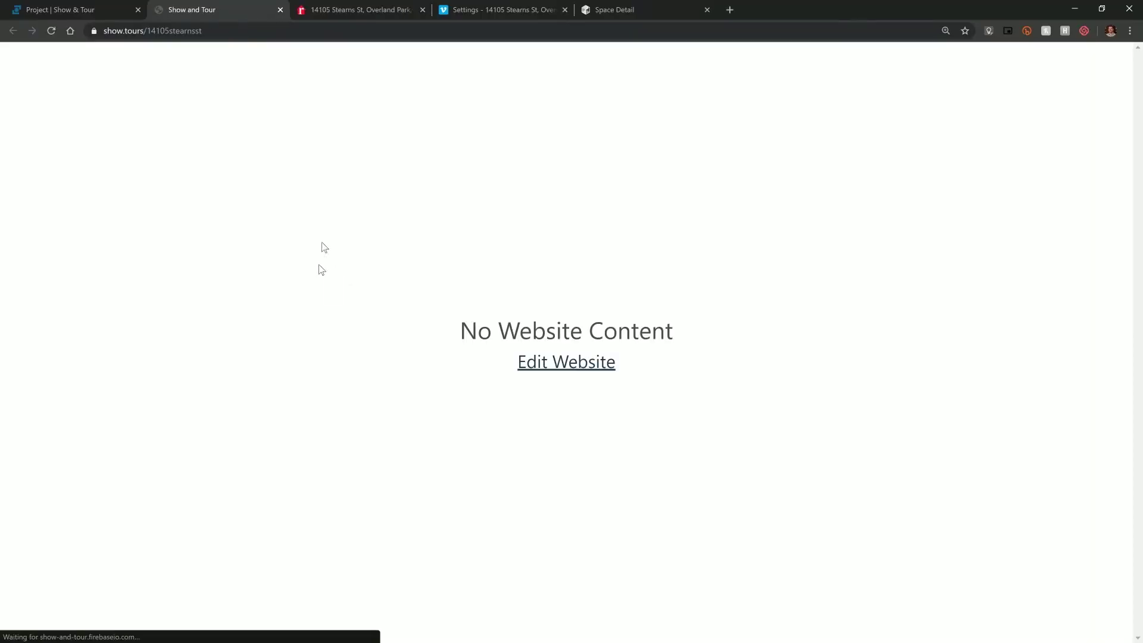
left_click(115, 6)
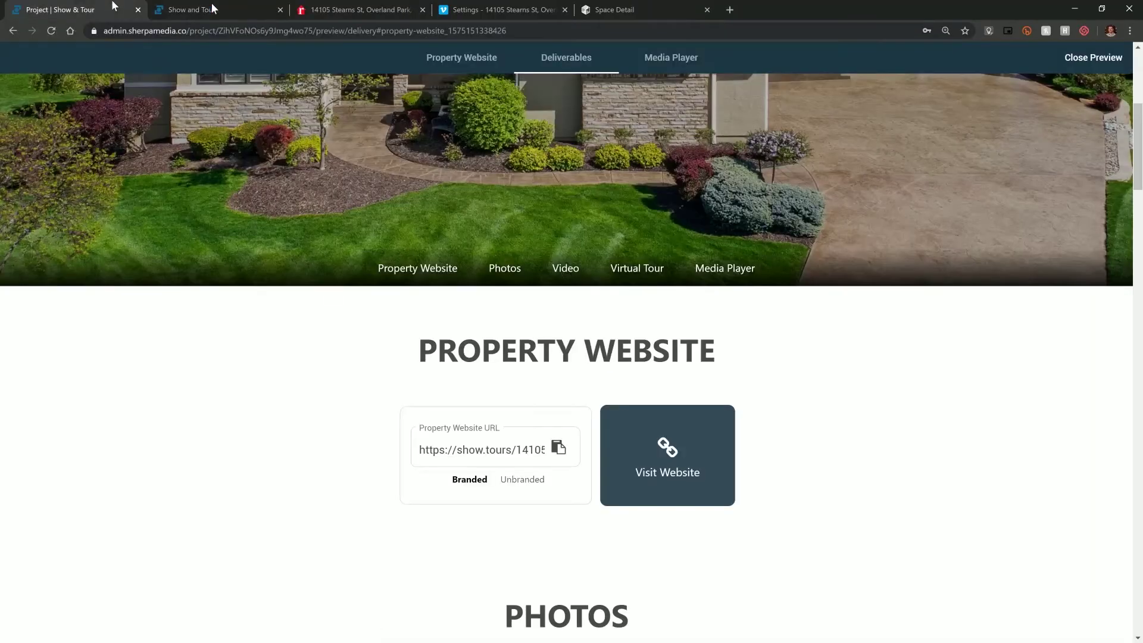
left_click(279, 9)
left_click(1094, 65)
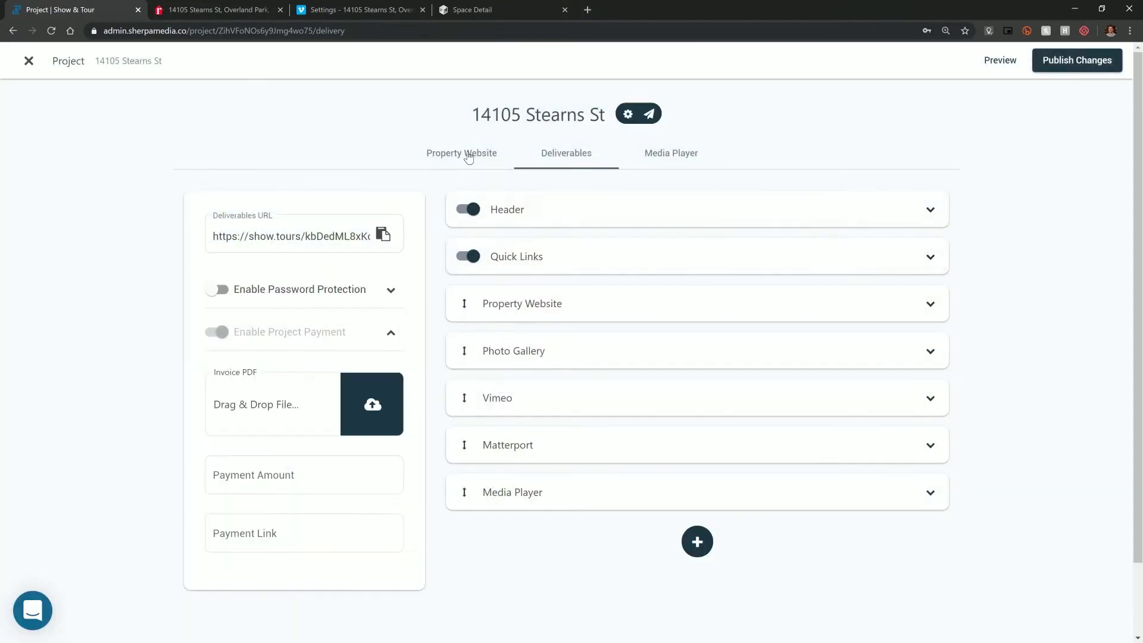
- On the Property Website tab, add the existing Photo Gallery and Vimeo video as sections
left_click(468, 154)
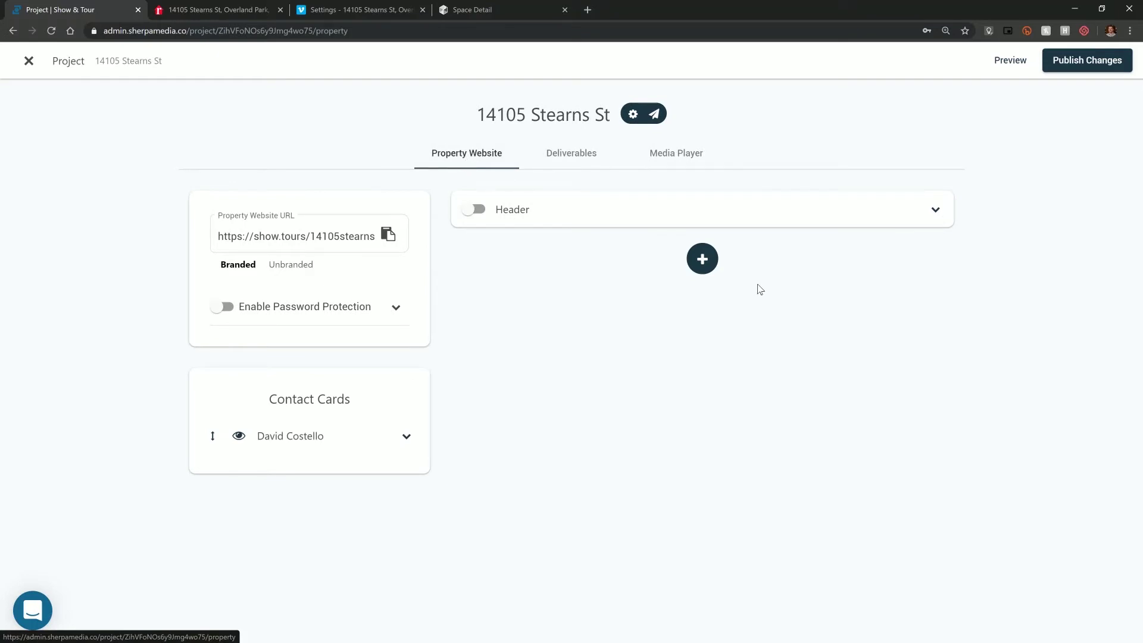
left_click(706, 262)
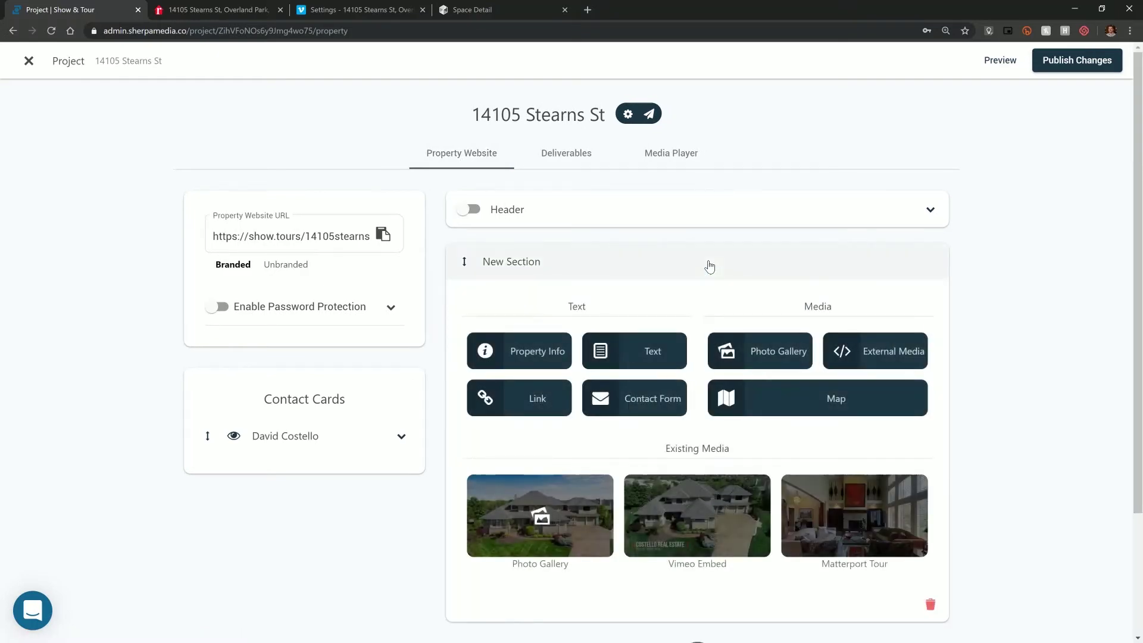
scroll(709, 265, "down", 1)
scroll(567, 232, "up", 1)
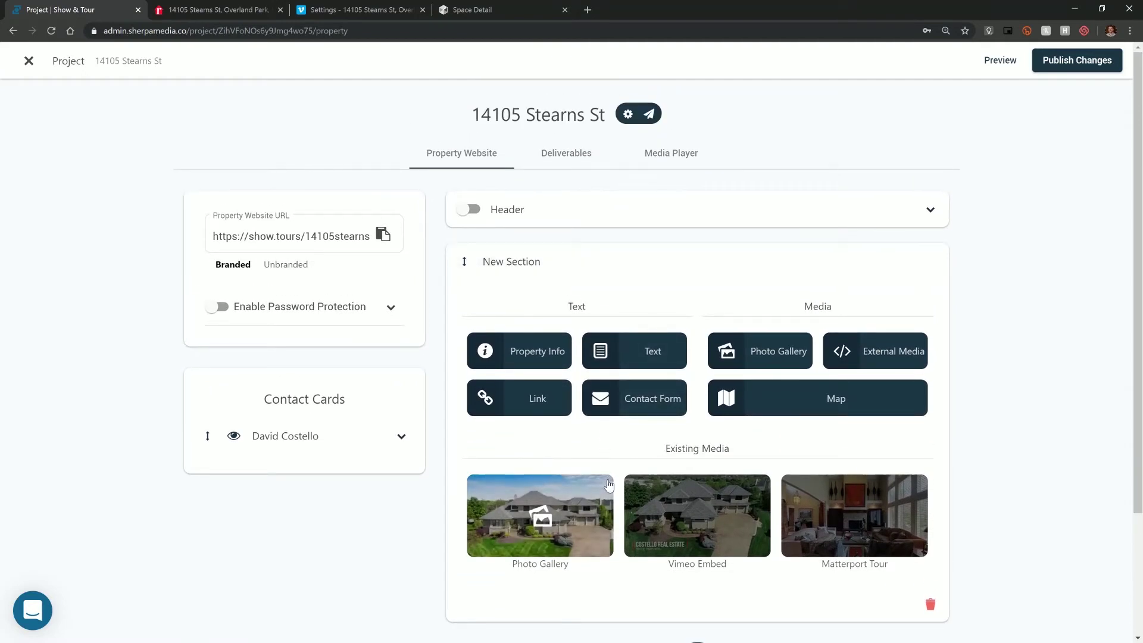
left_click(587, 510)
left_click(661, 316)
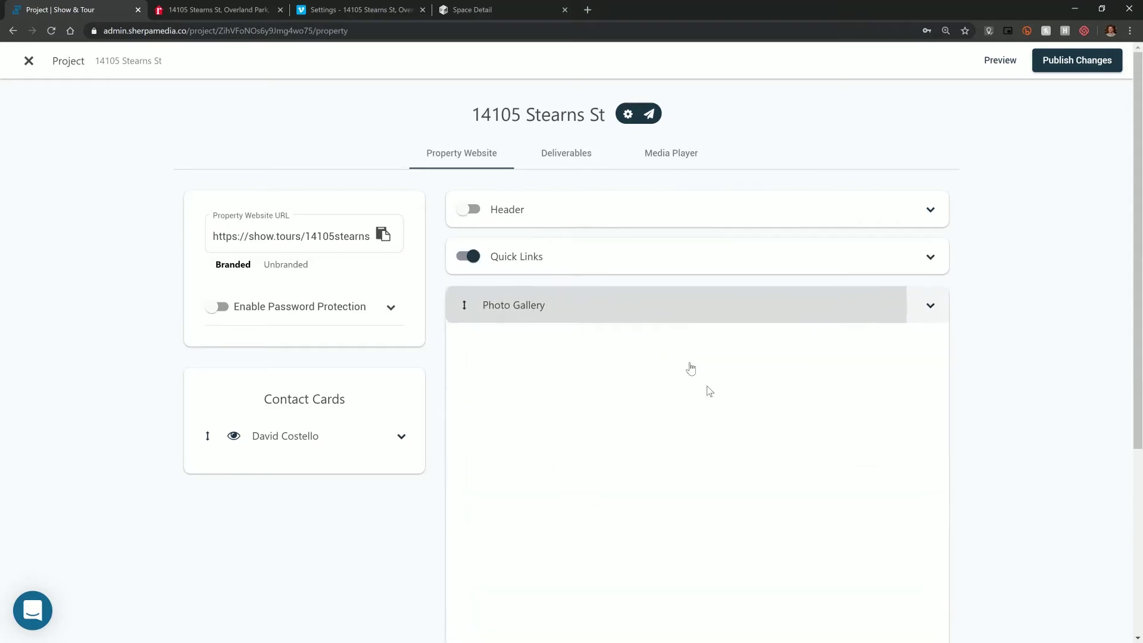
left_click(701, 353)
scroll(657, 408, "down", 2)
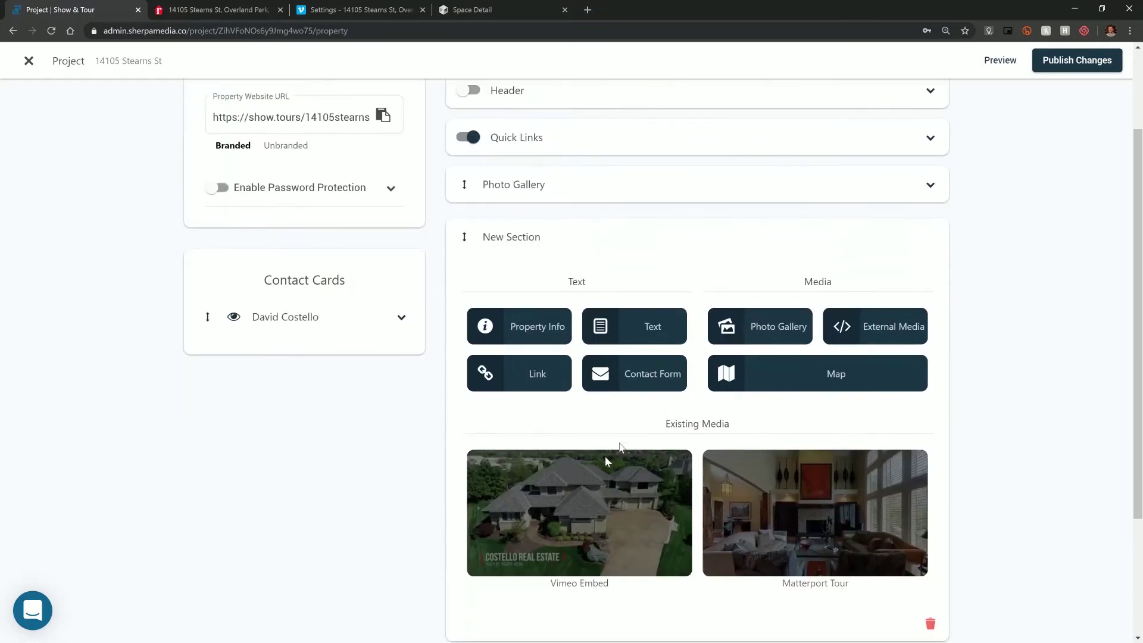
left_click(582, 516)
left_click(643, 248)
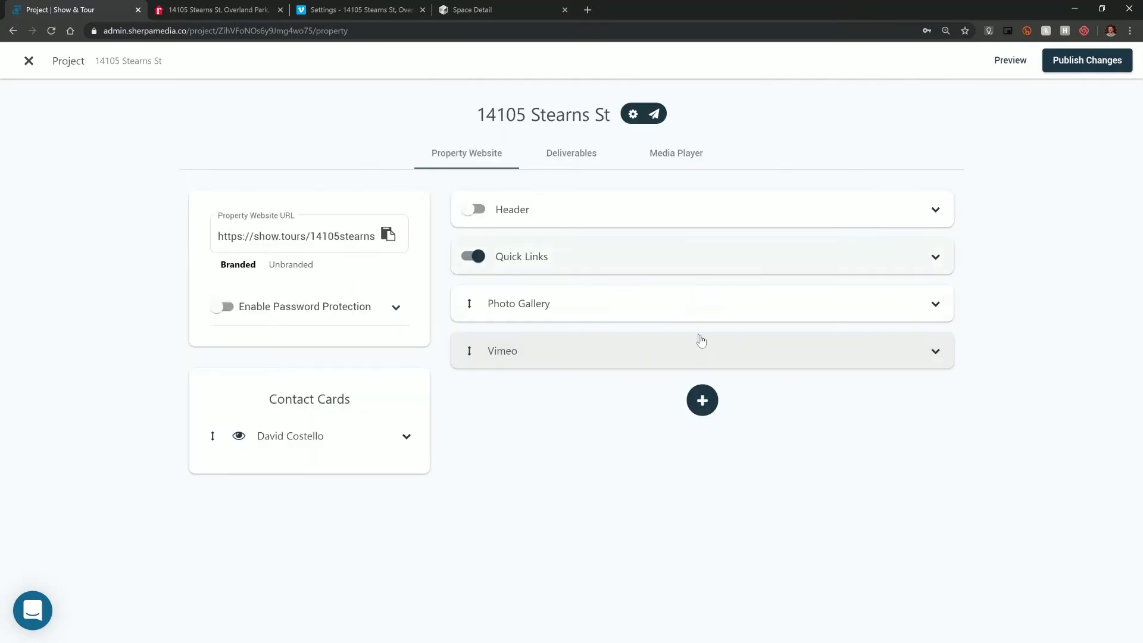
- Add the existing Matterport tour and then a Property Info section below it
left_click(707, 402)
scroll(655, 452, "down", 3)
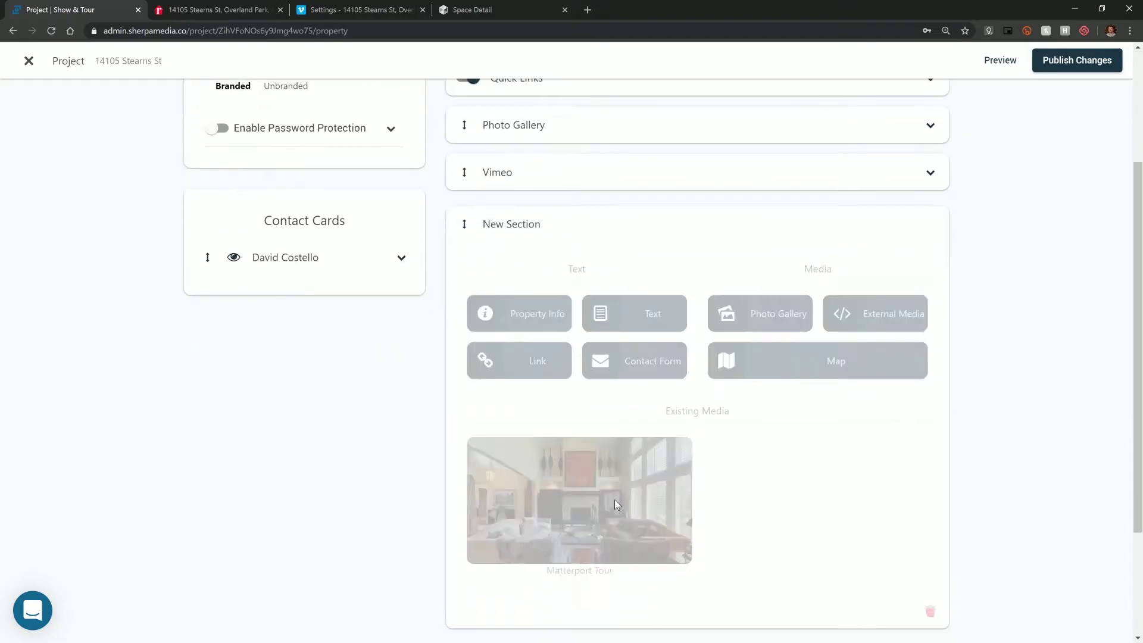
left_click(614, 504)
left_click(607, 225)
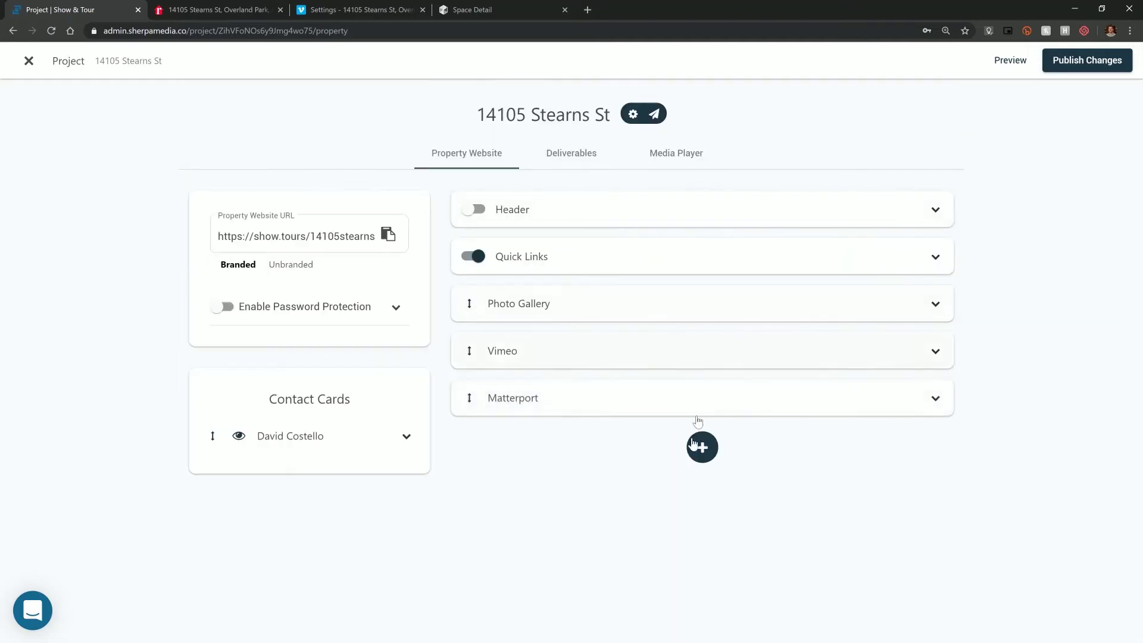
left_click(696, 446)
scroll(657, 347, "down", 2)
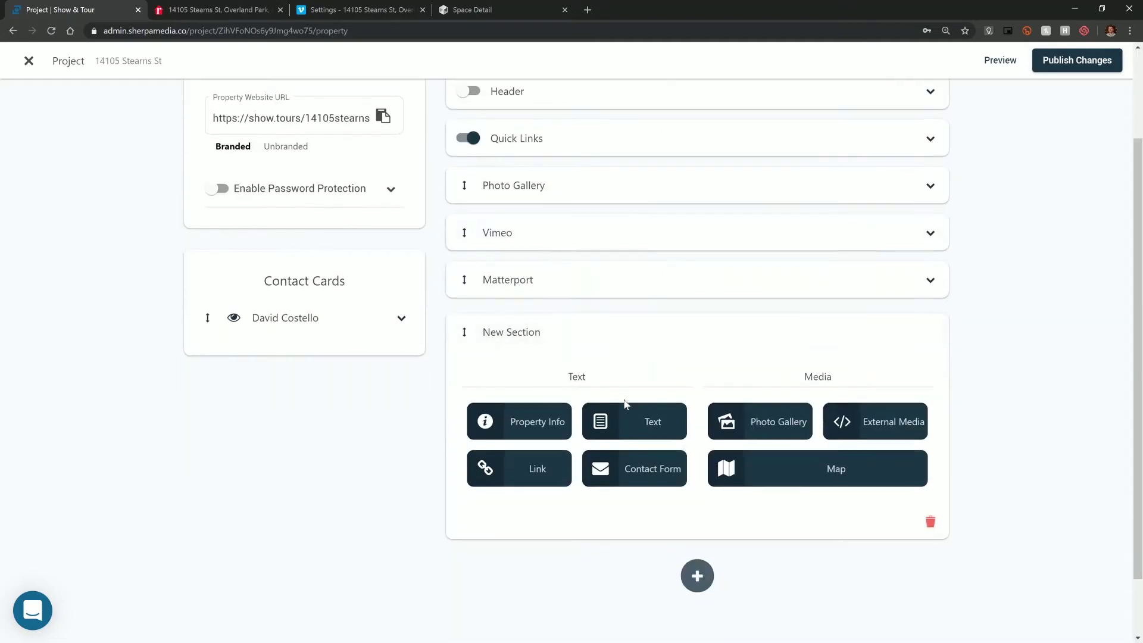
scroll(625, 404, "up", 2)
scroll(596, 434, "down", 1)
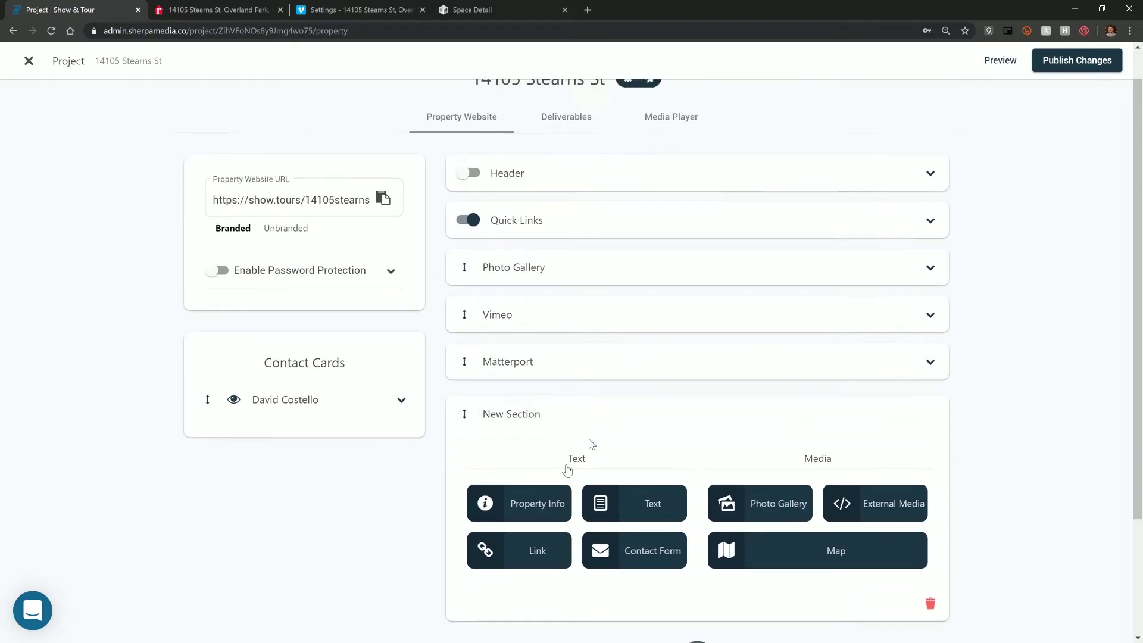
scroll(567, 471, "down", 1)
left_click(518, 479)
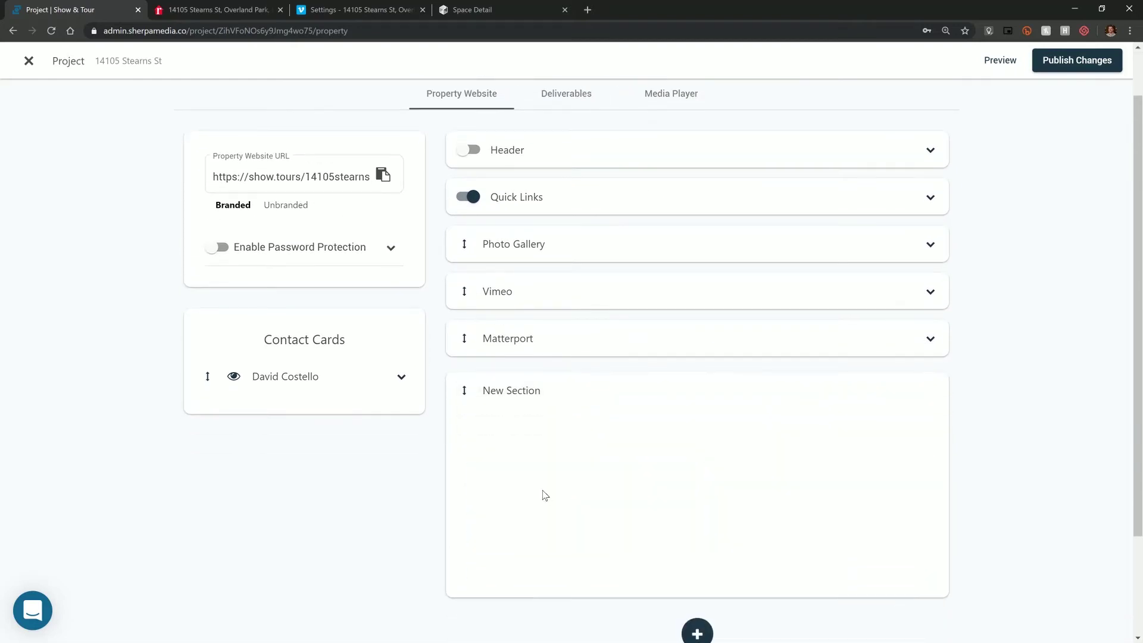
- Place Property Info right after Quick Links and add a Contact Form section after Matterport
left_click(538, 399)
left_click_drag(500, 443, 525, 300)
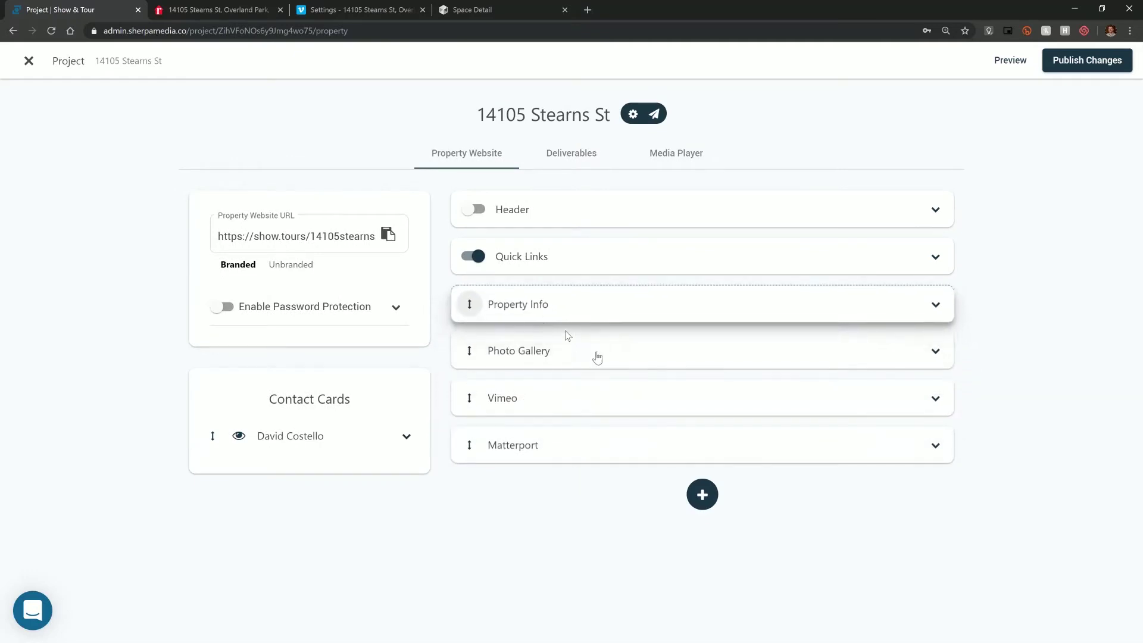
left_click(702, 494)
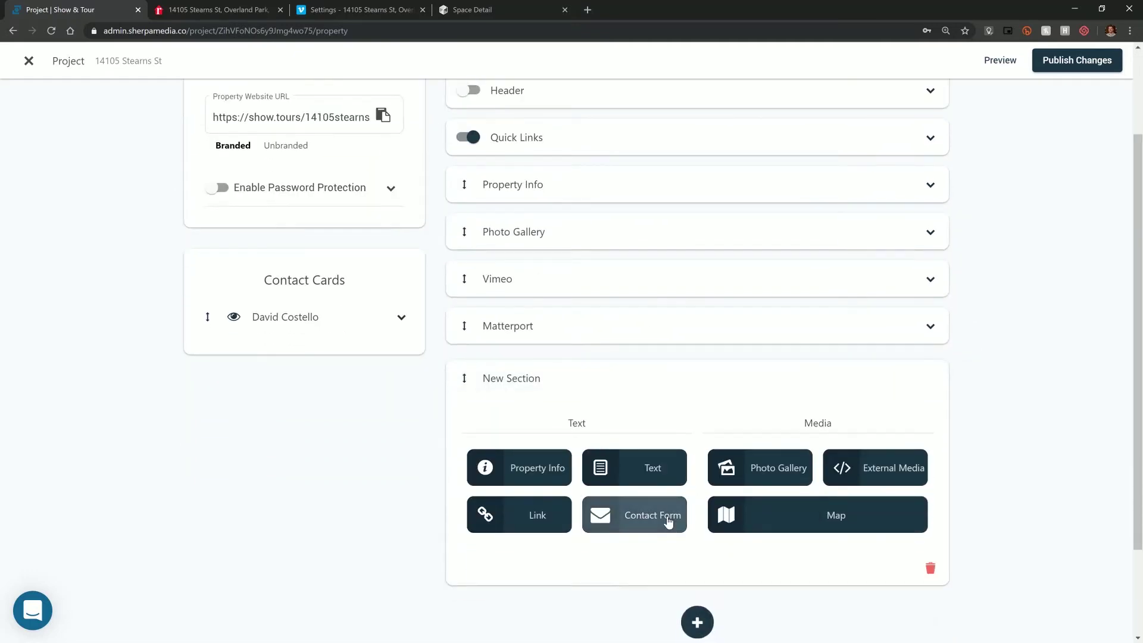
left_click(669, 520)
left_click(579, 385)
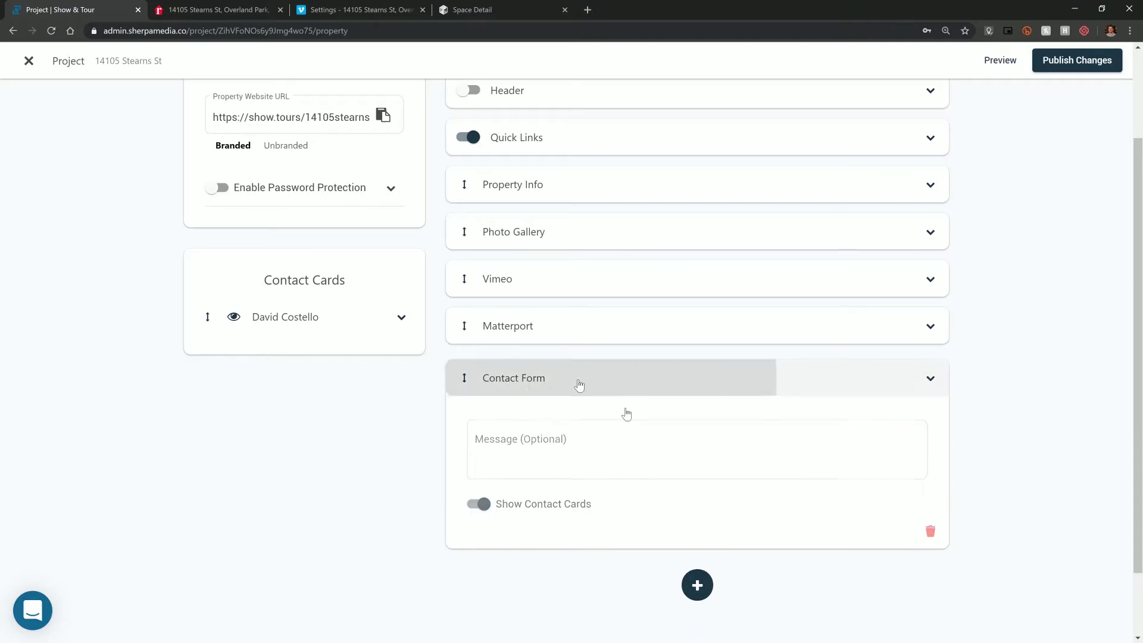
left_click(700, 509)
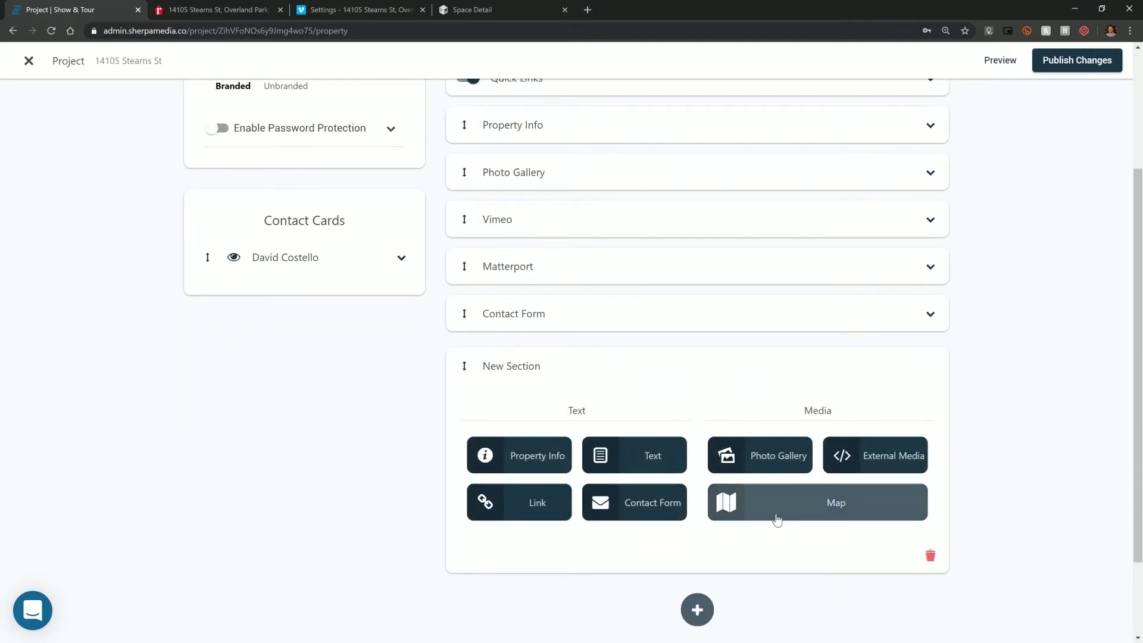
left_click(775, 517)
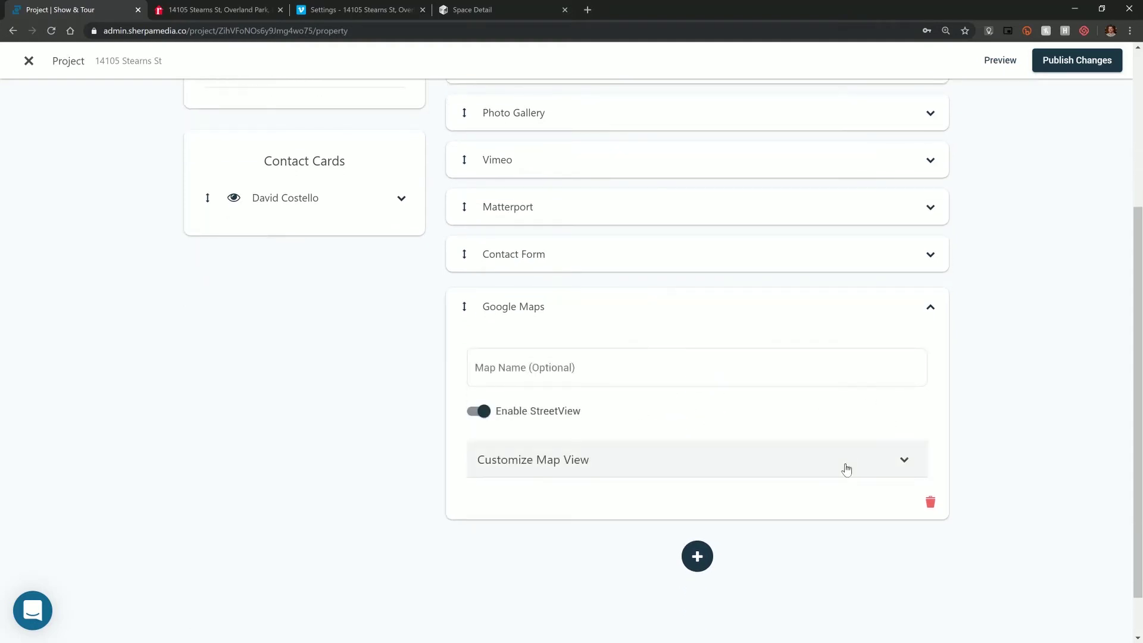
left_click(845, 466)
scroll(777, 422, "down", 3)
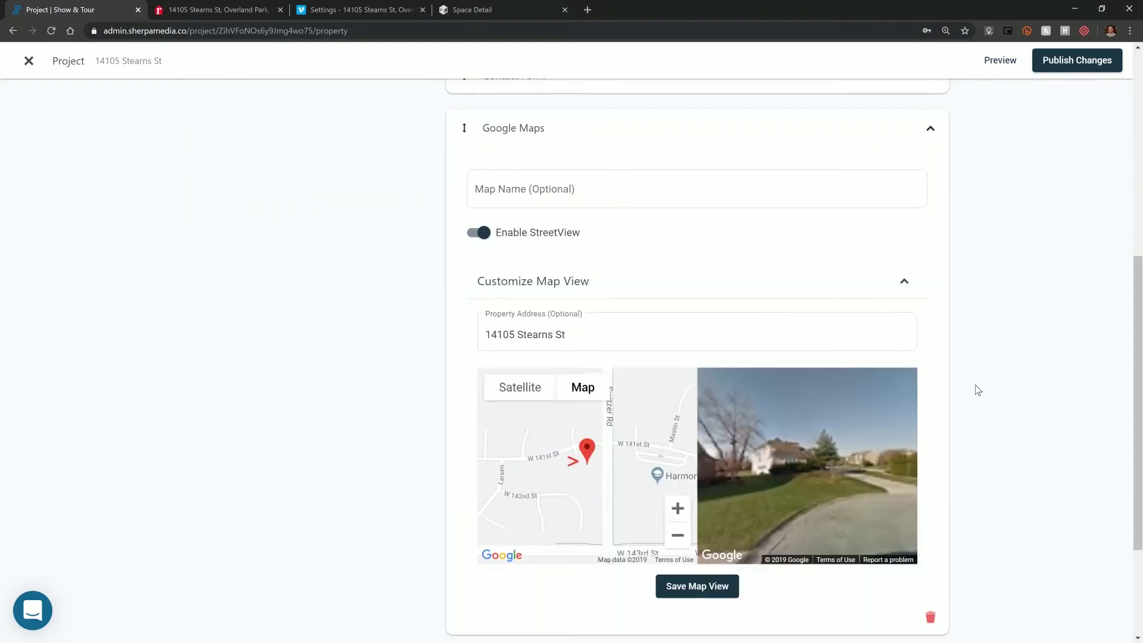
left_click(839, 501)
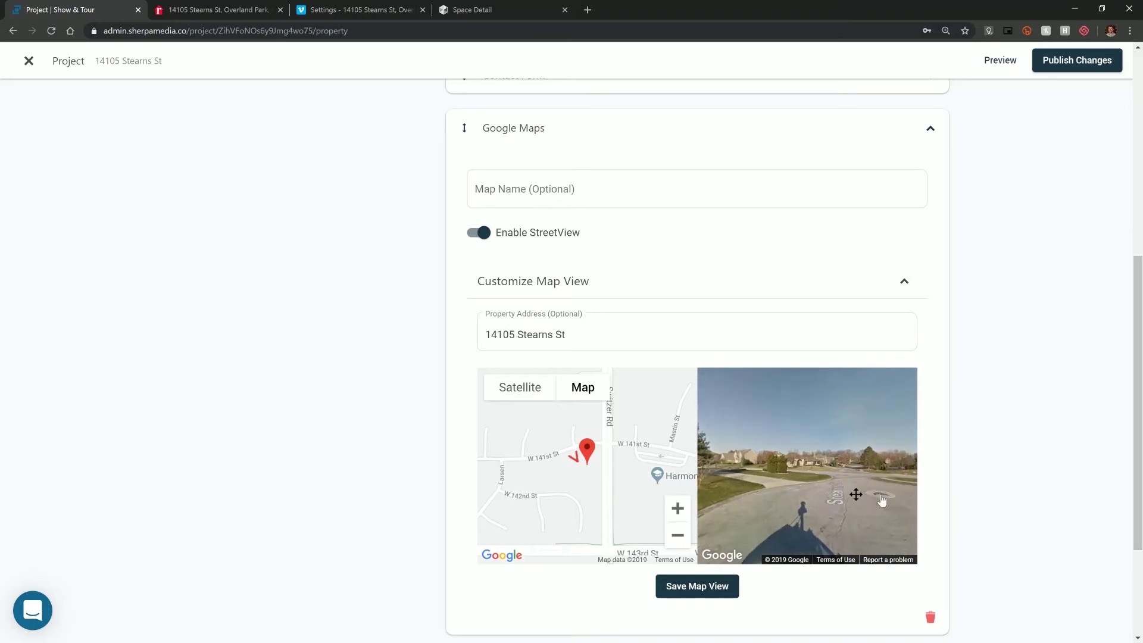
mouse_move(852, 493)
left_mouse_down()
mouse_move(816, 494)
mouse_move(857, 495)
mouse_move(829, 496)
left_mouse_up()
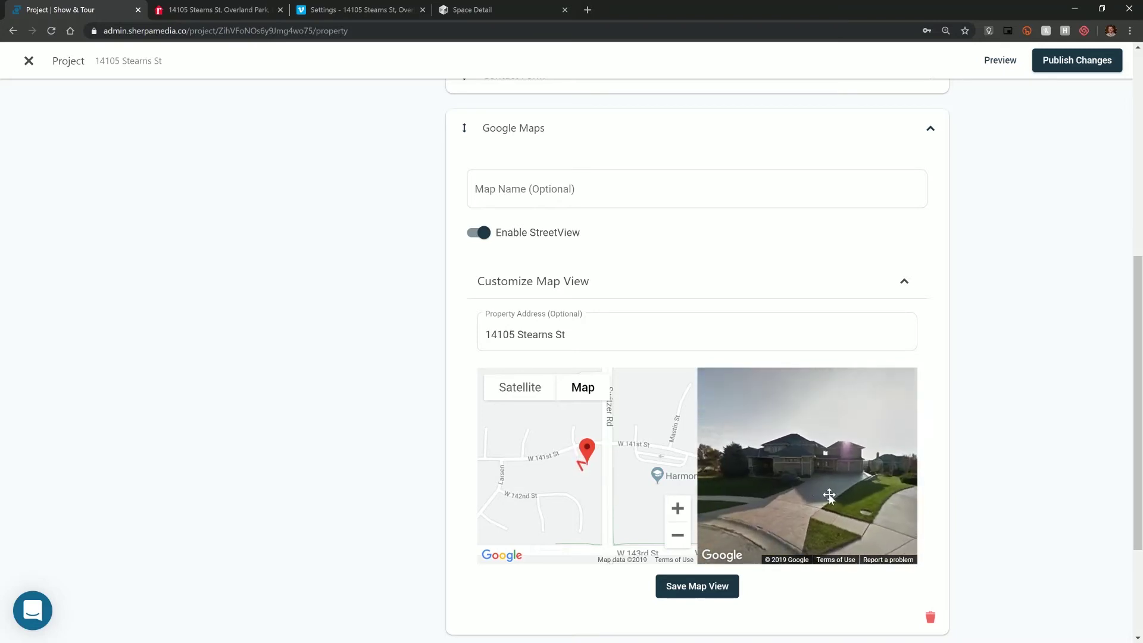
left_click(717, 593)
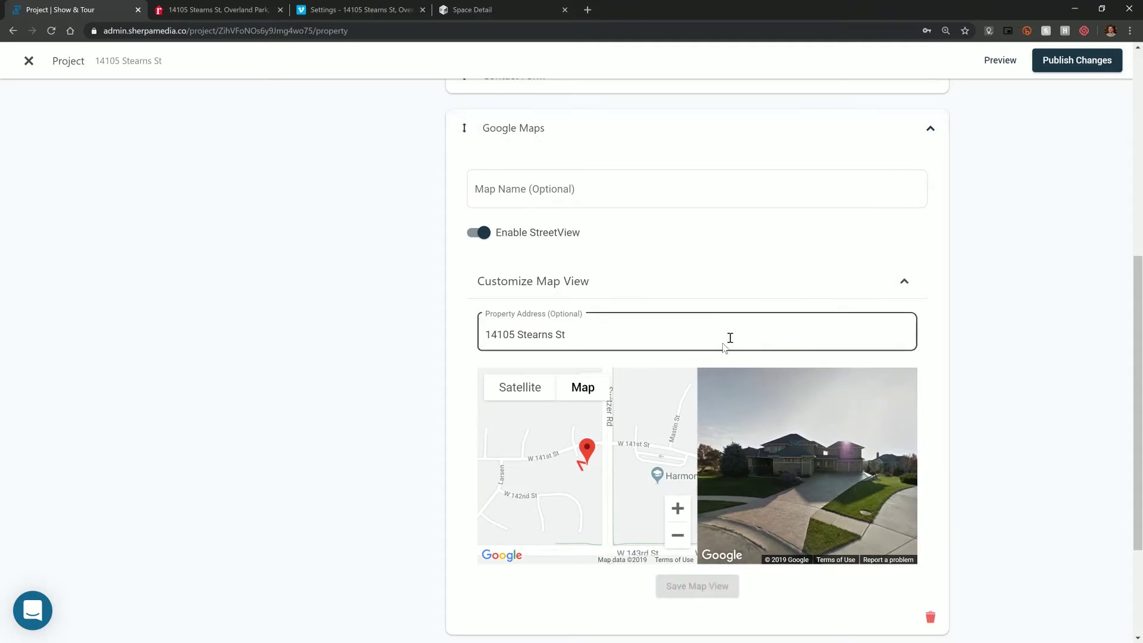
scroll(928, 178, "up", 2)
left_click(932, 188)
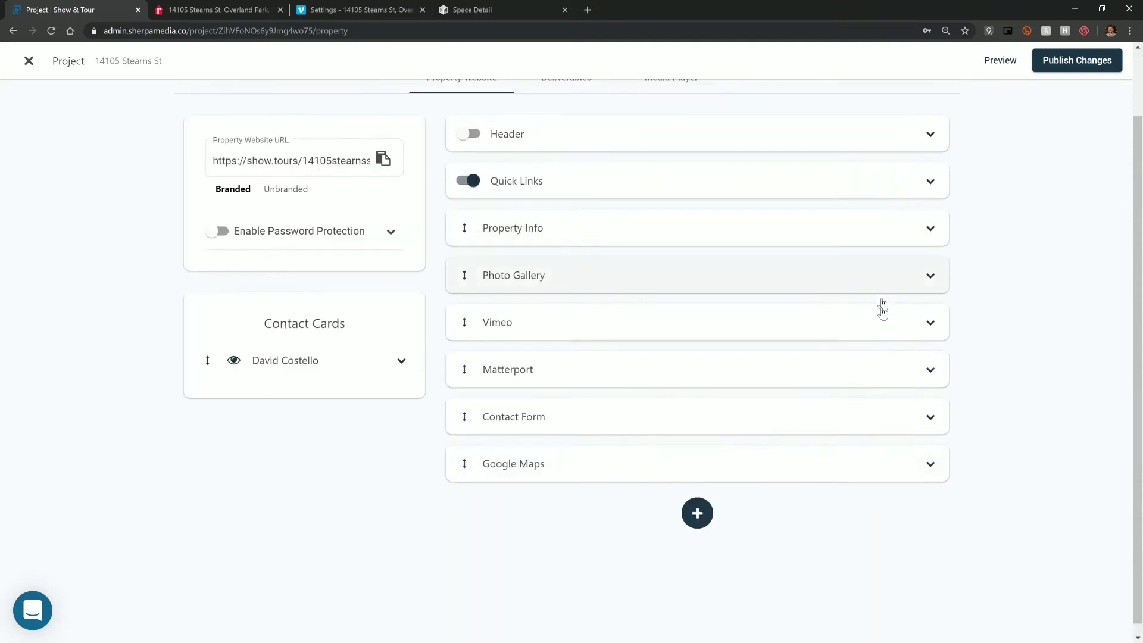
- Paste the realtor.com listing's property description into the Property Description field
scroll(880, 305, "up", 2)
left_click(542, 307)
scroll(541, 311, "down", 2)
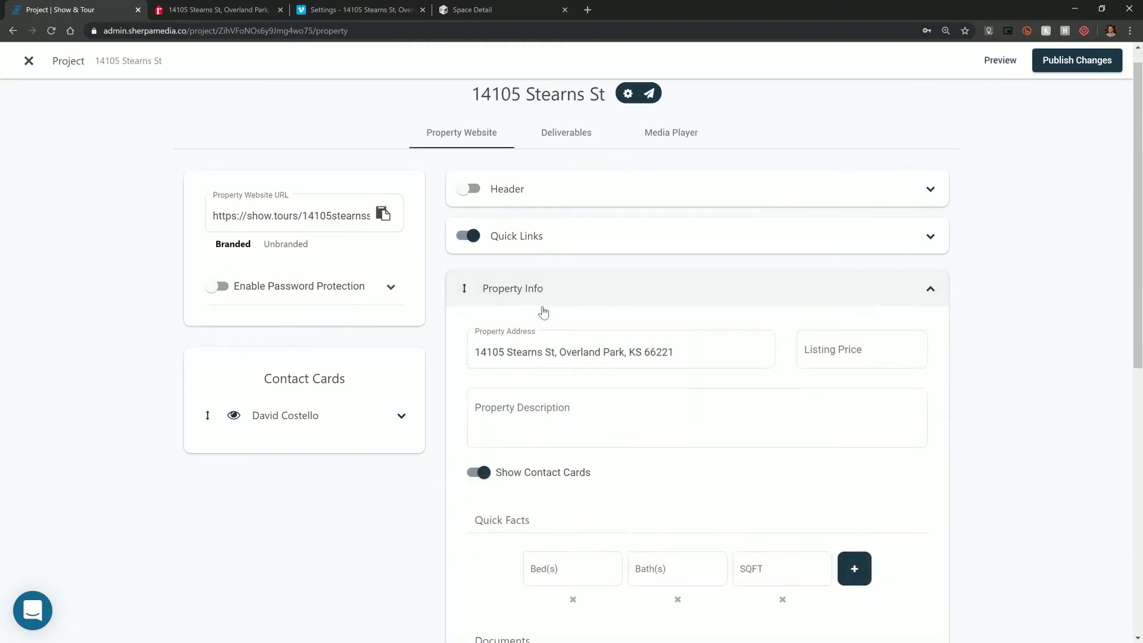
left_click(250, 10)
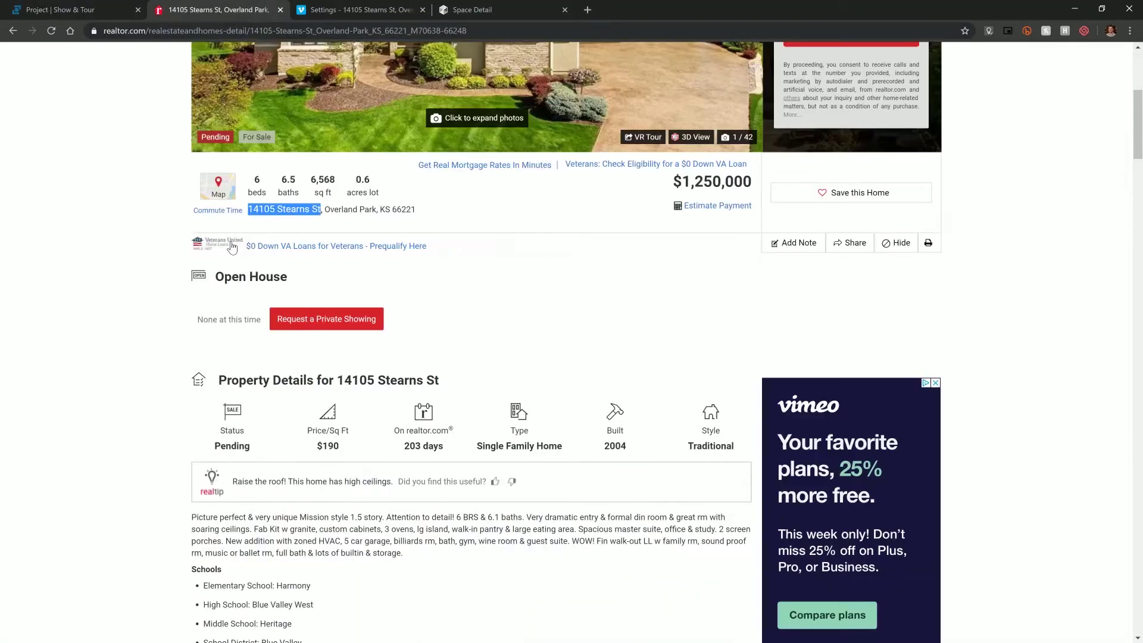
scroll(201, 336, "down", 3)
left_click_drag(193, 336, 411, 379)
key("ctrl+c")
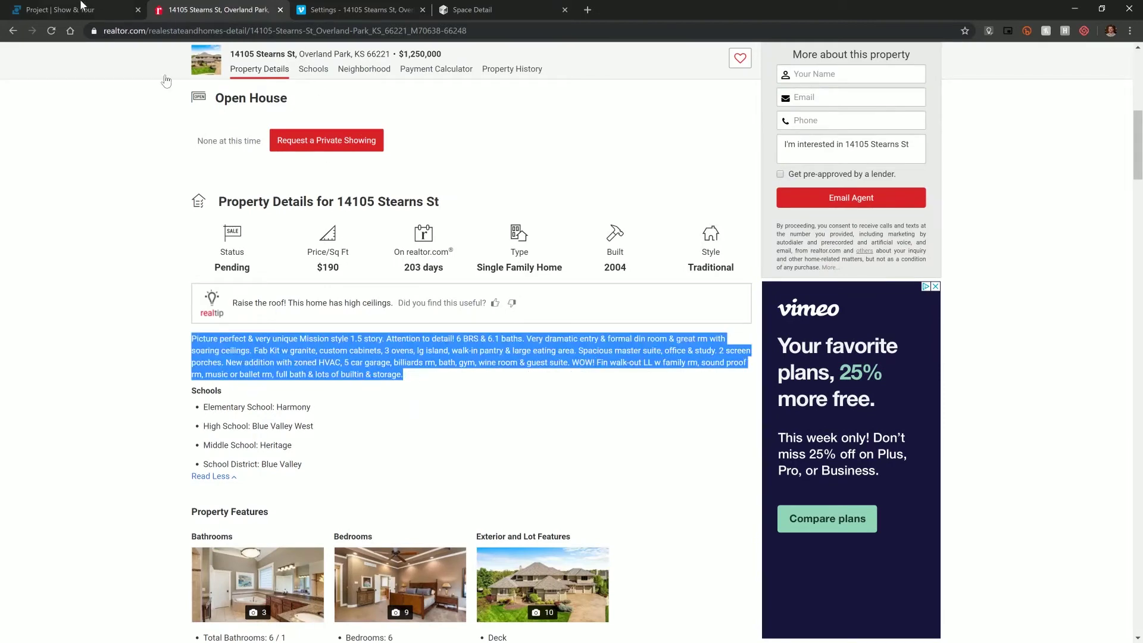
left_click(81, 5)
left_click(595, 342)
key("ctrl+v")
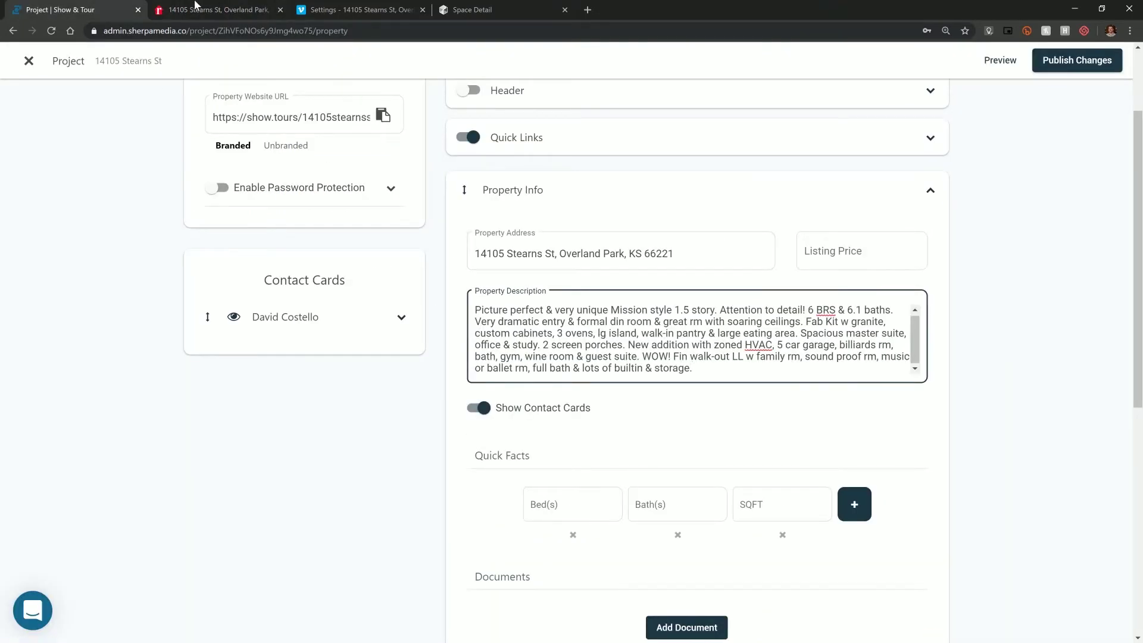
- Copy the 6,568 sq ft figure from the realtor.com listing
left_click(195, 10)
scroll(240, 202, "up", 5)
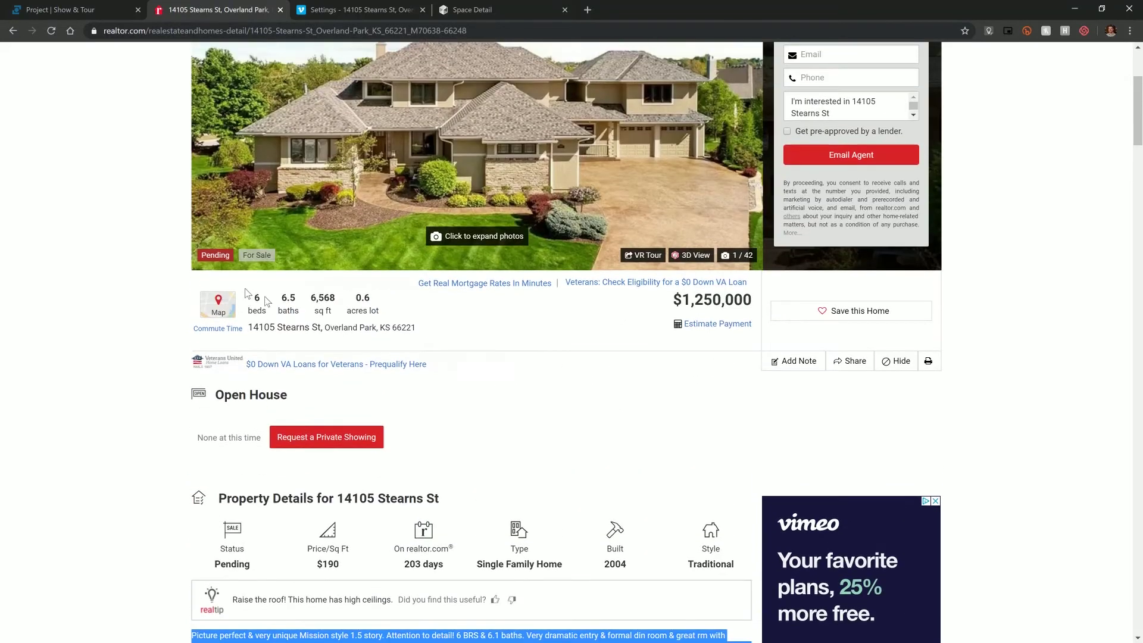
left_click(78, 5)
left_click(187, 7)
left_click_drag(310, 299, 336, 297)
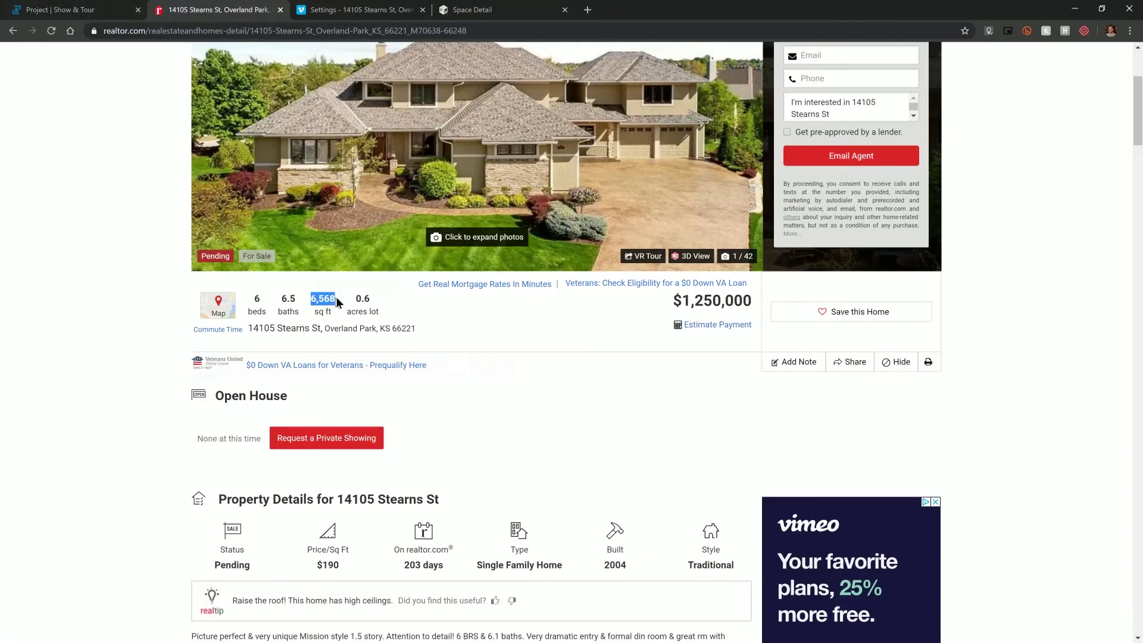
left_click(80, 8)
- Set the Quick Facts to 6568 SQFT, 6 beds and 6.5 baths
left_click(784, 503)
type("6568")
left_click(568, 503)
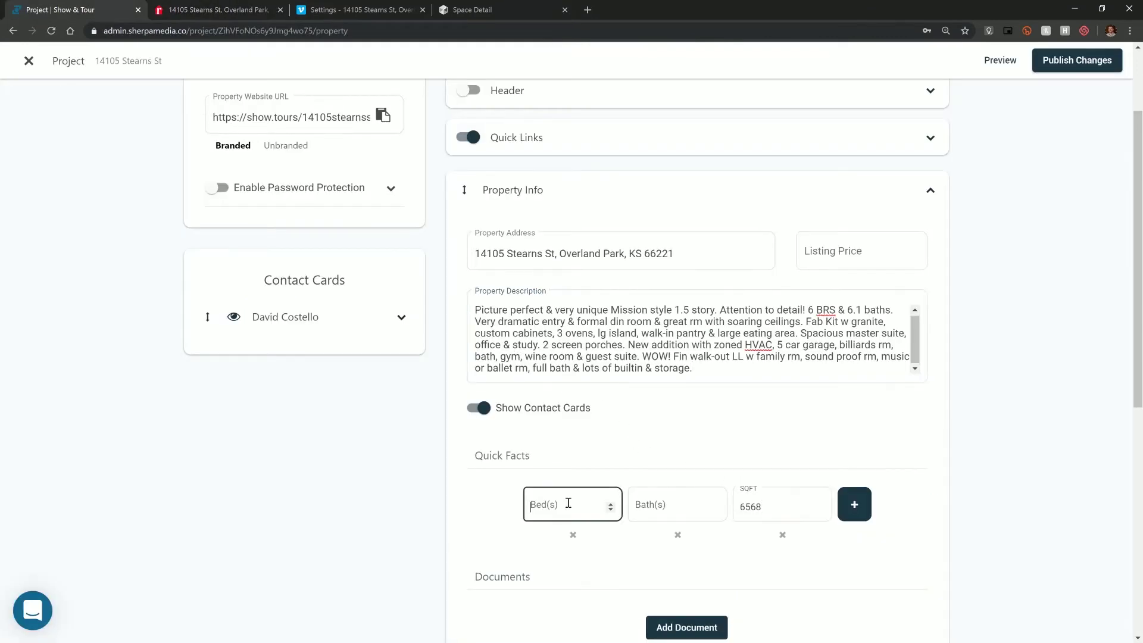
left_click(642, 512)
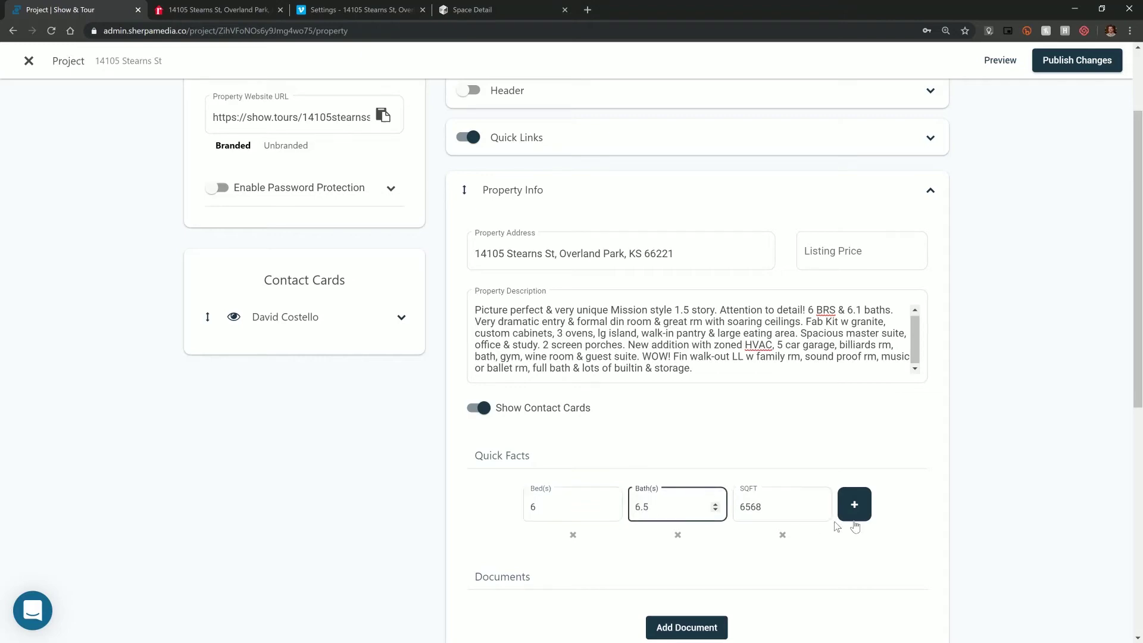
left_click(244, 5)
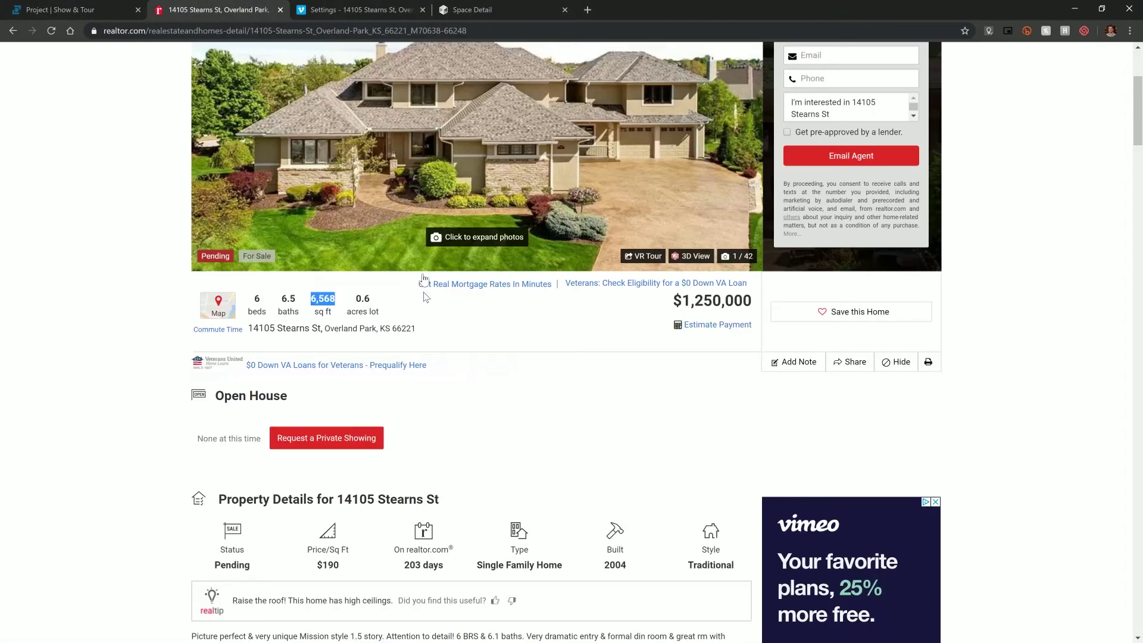
left_click(107, 6)
- Add a Lot (Acres) quick fact with a value of .6
left_click(857, 506)
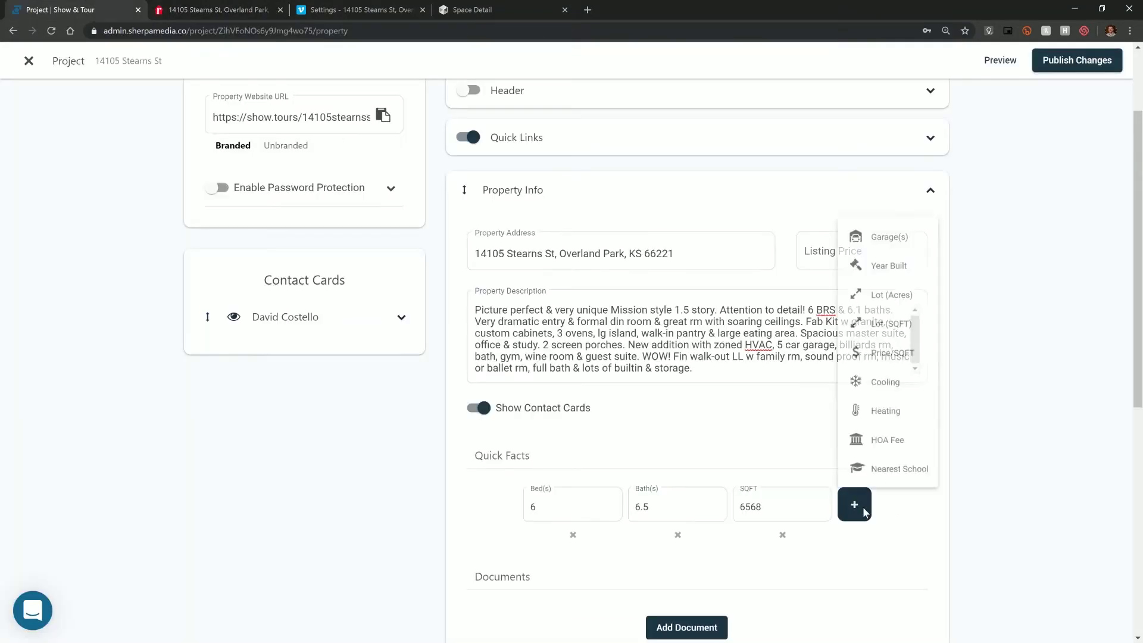
left_click(904, 283)
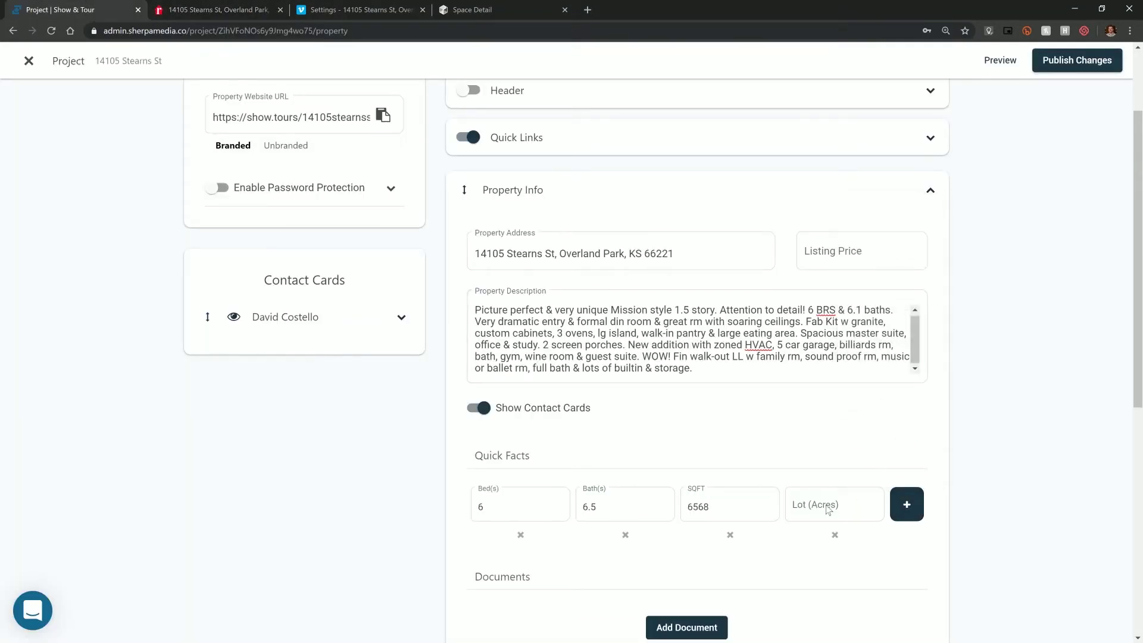
left_click(821, 508)
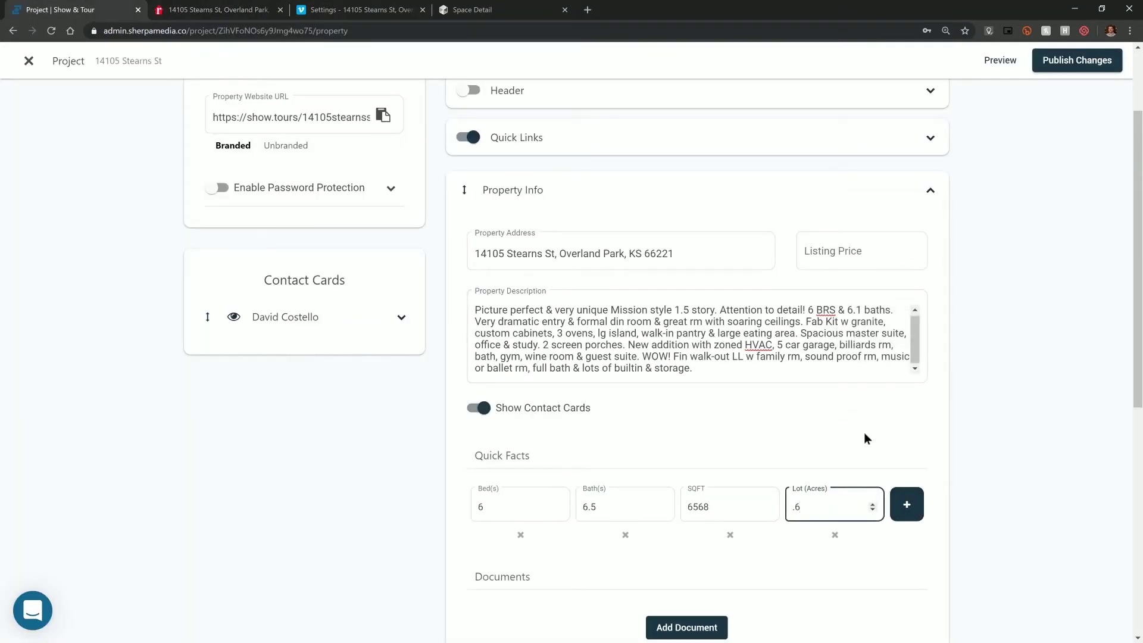
left_click(938, 507)
left_click(913, 513)
scroll(968, 448, "down", 1)
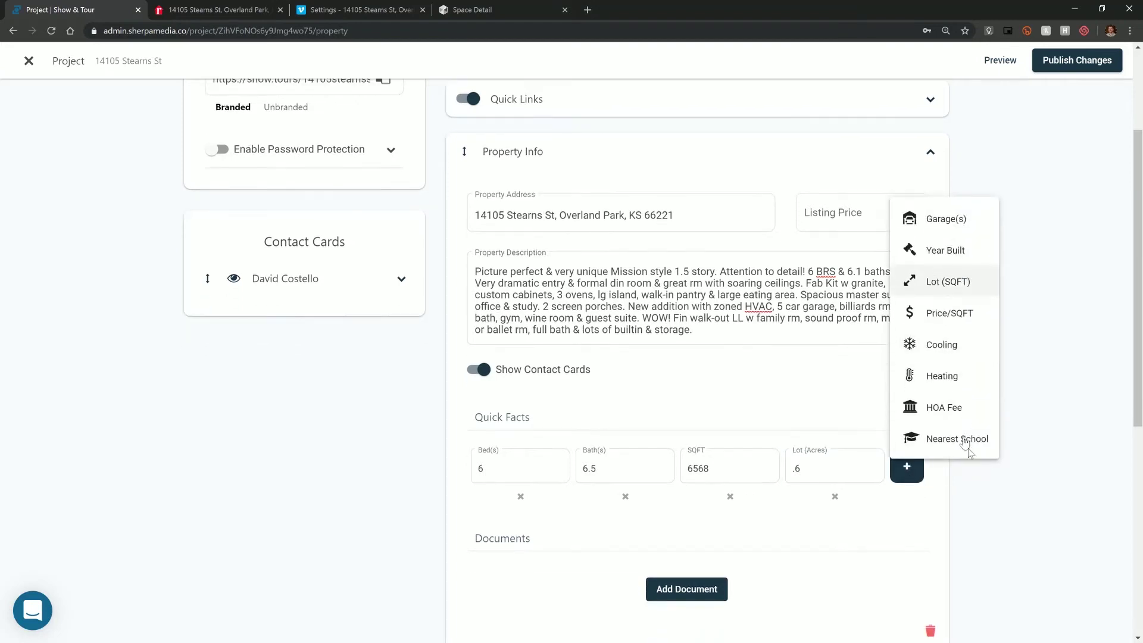
left_click(988, 466)
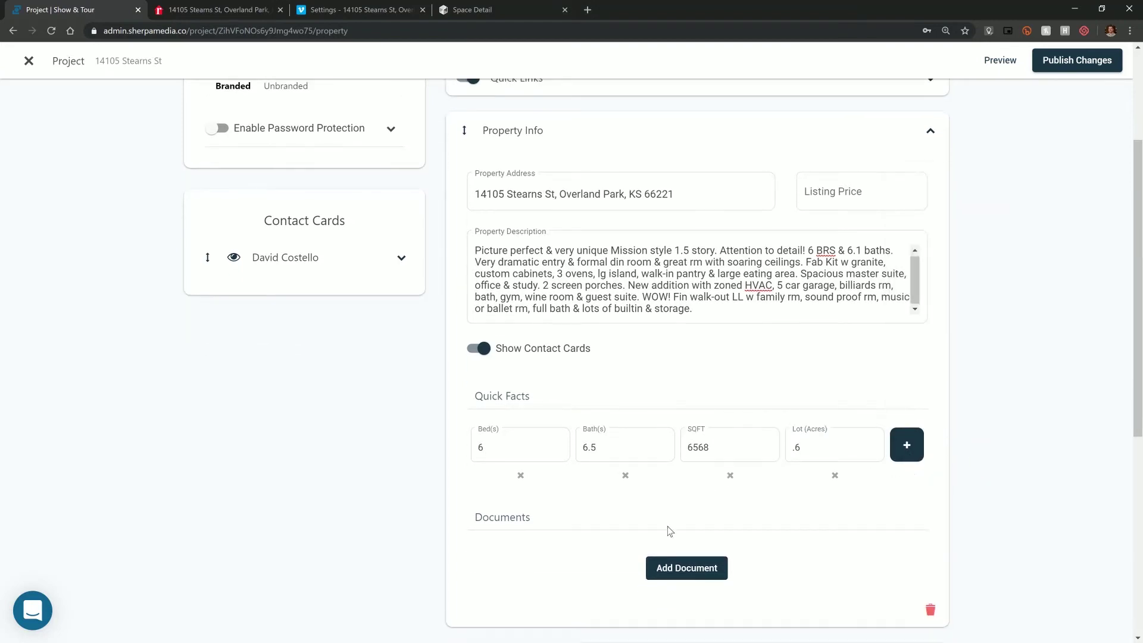
scroll(613, 518, "down", 1)
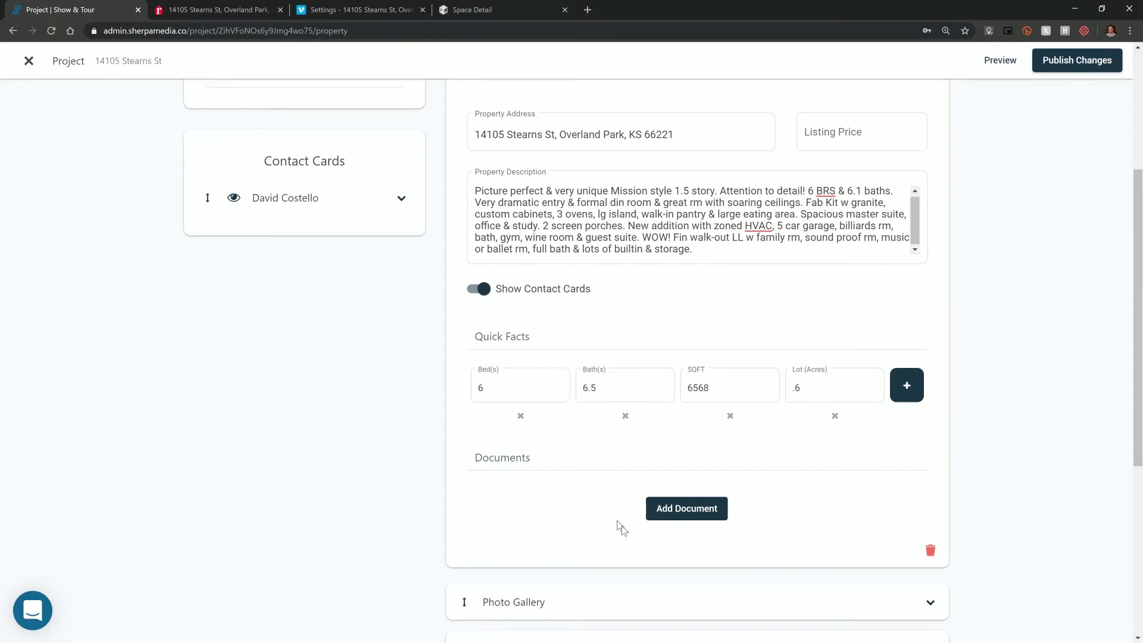
left_click(680, 513)
scroll(580, 501, "down", 1)
left_click(589, 472)
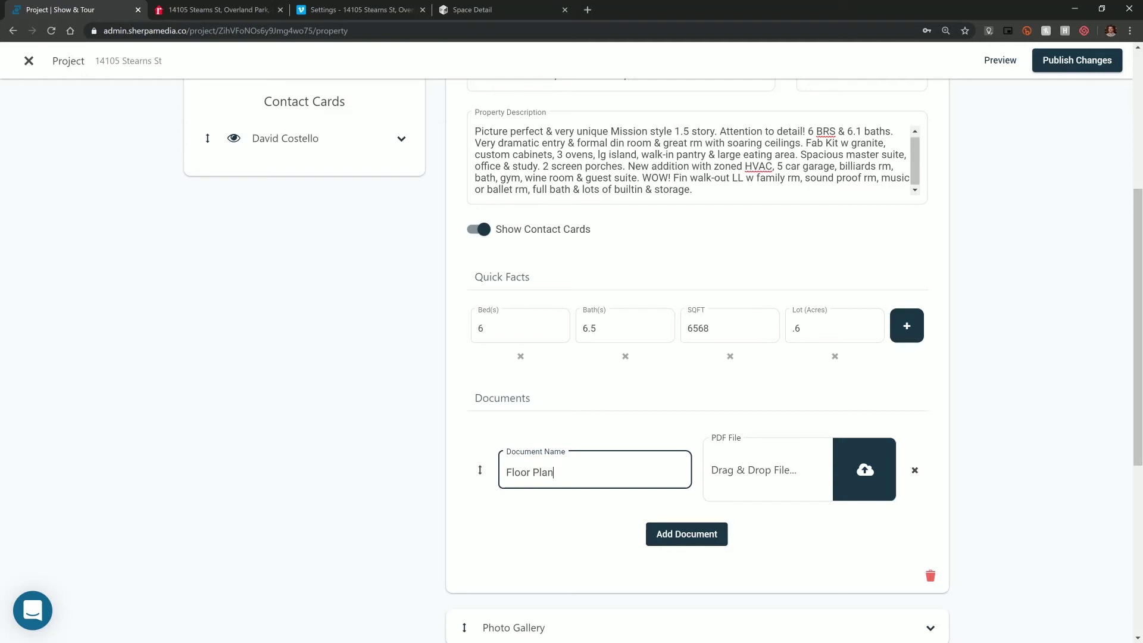
key("alt+Tab")
left_click_drag(908, 238, 773, 470)
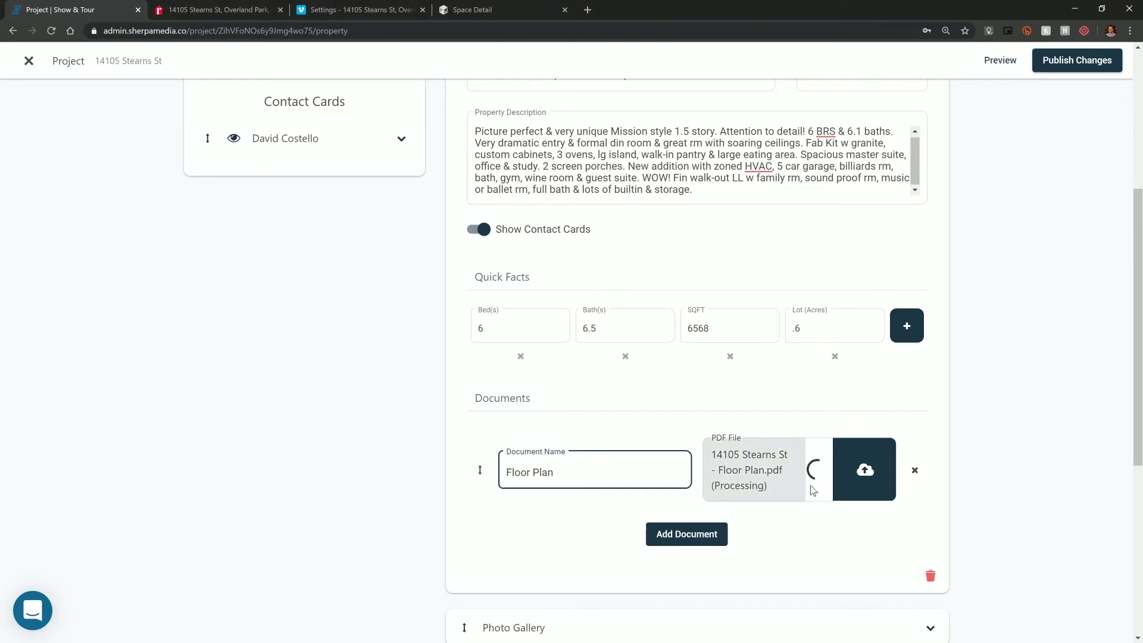
scroll(751, 513, "up", 2)
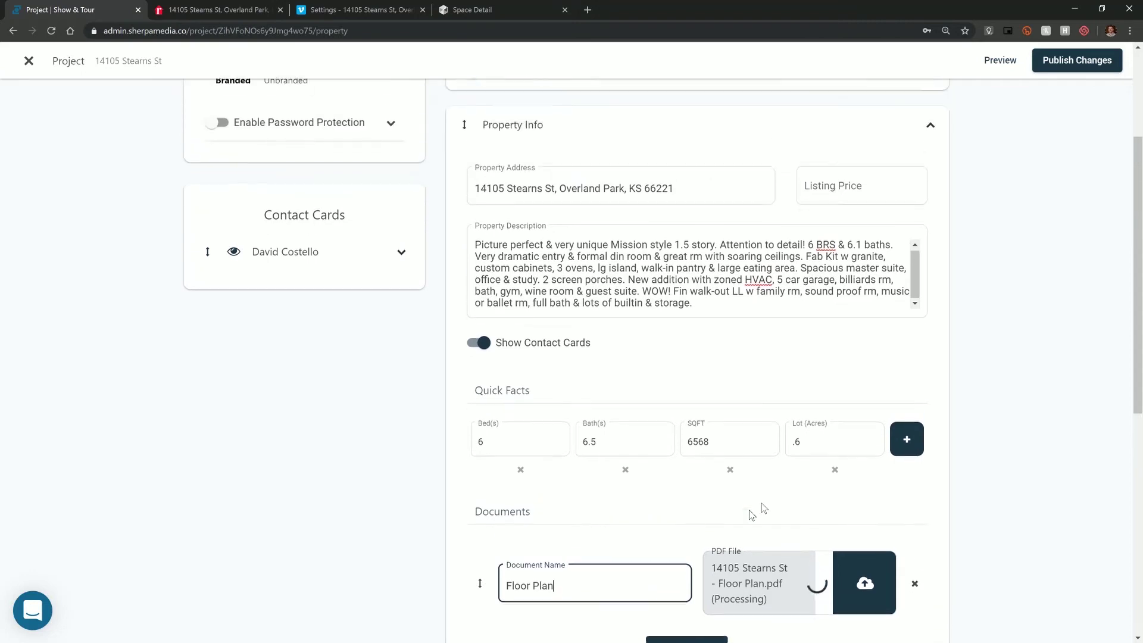
left_click(931, 133)
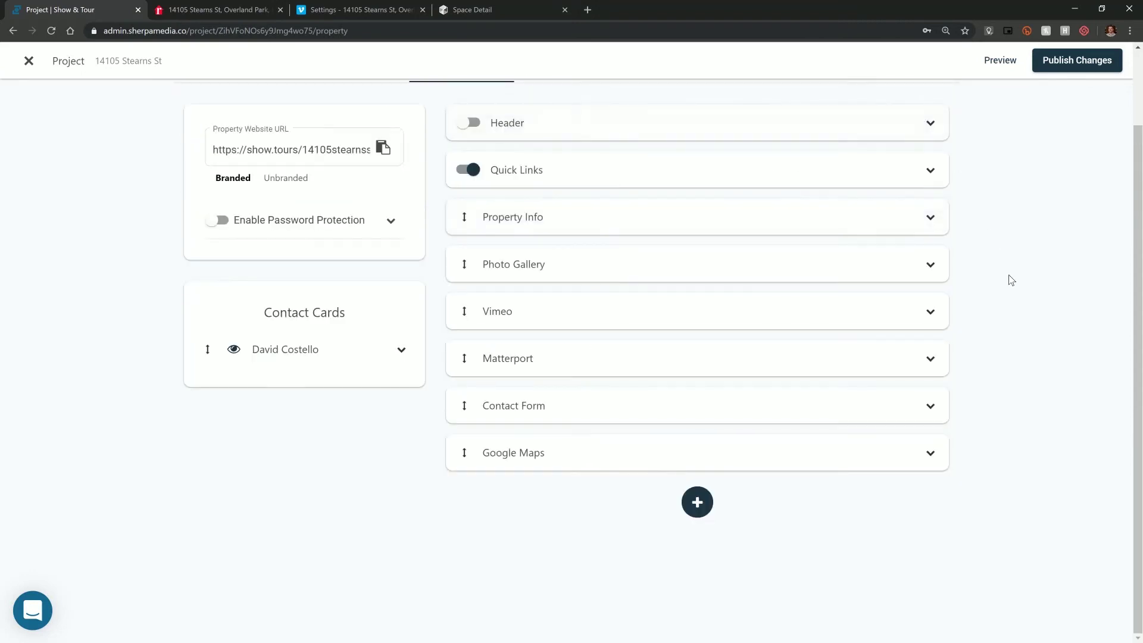
- Set the Header action to play the photo slideshow via 'View Property Photos'
left_click(574, 125)
scroll(623, 227, "up", 3)
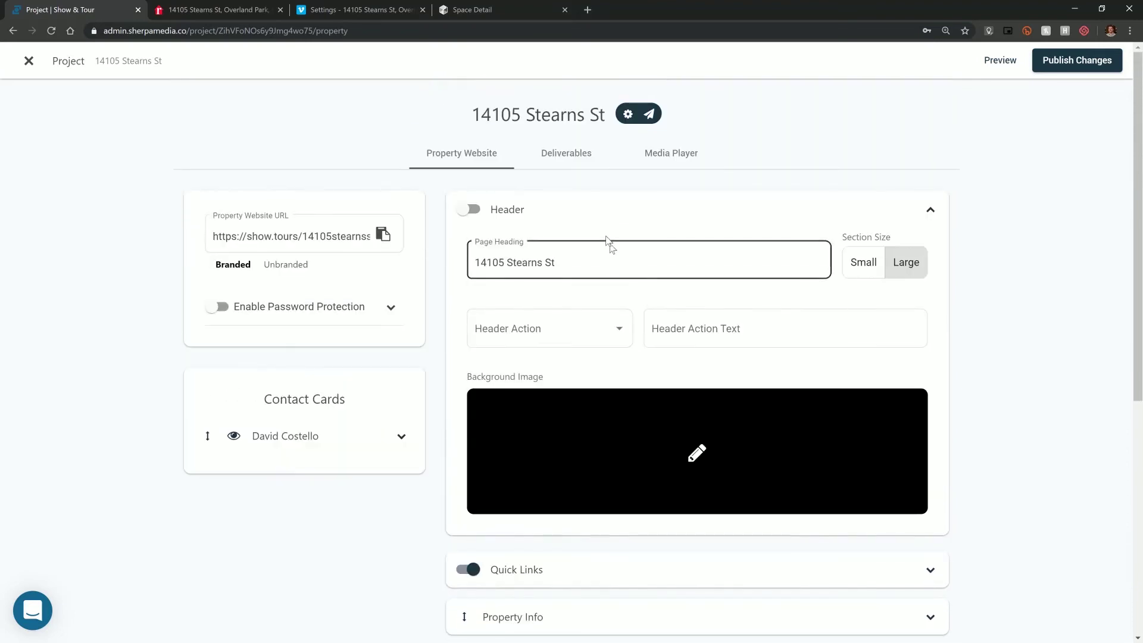
left_click(576, 329)
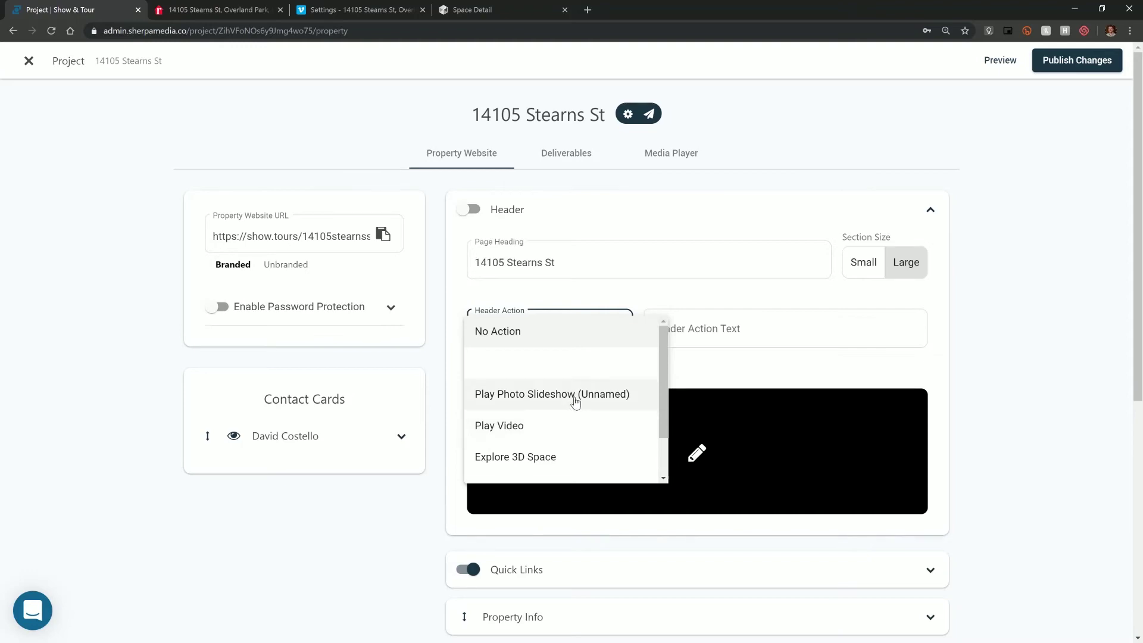
left_click(575, 396)
- Use the aerial house photo as the header background and switch the Header on
left_click(697, 453)
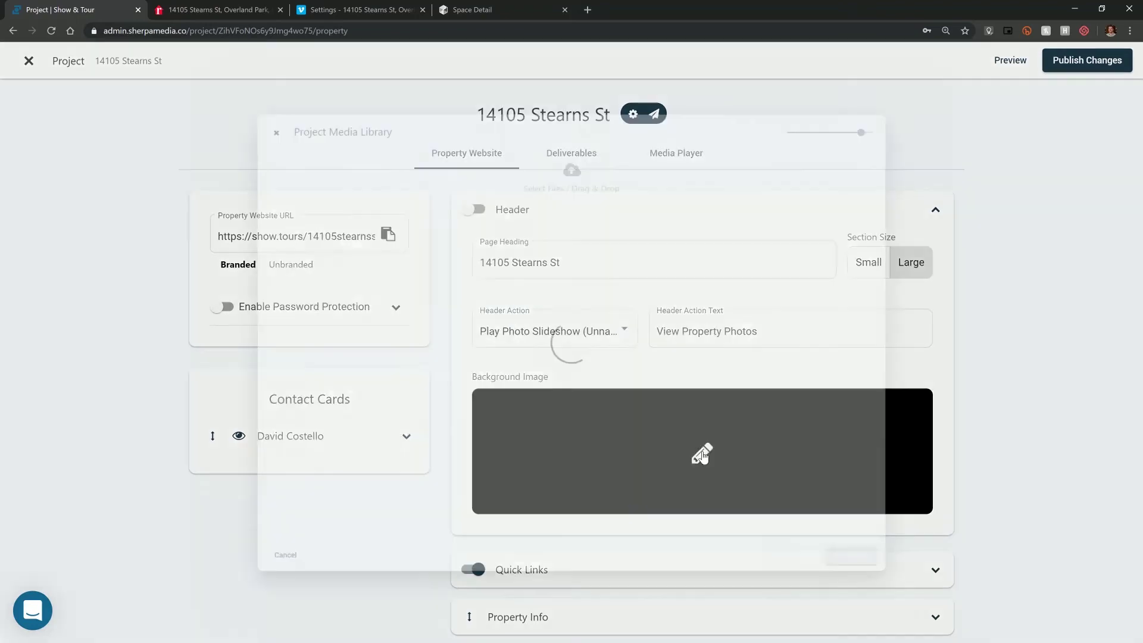
scroll(667, 424, "down", 1)
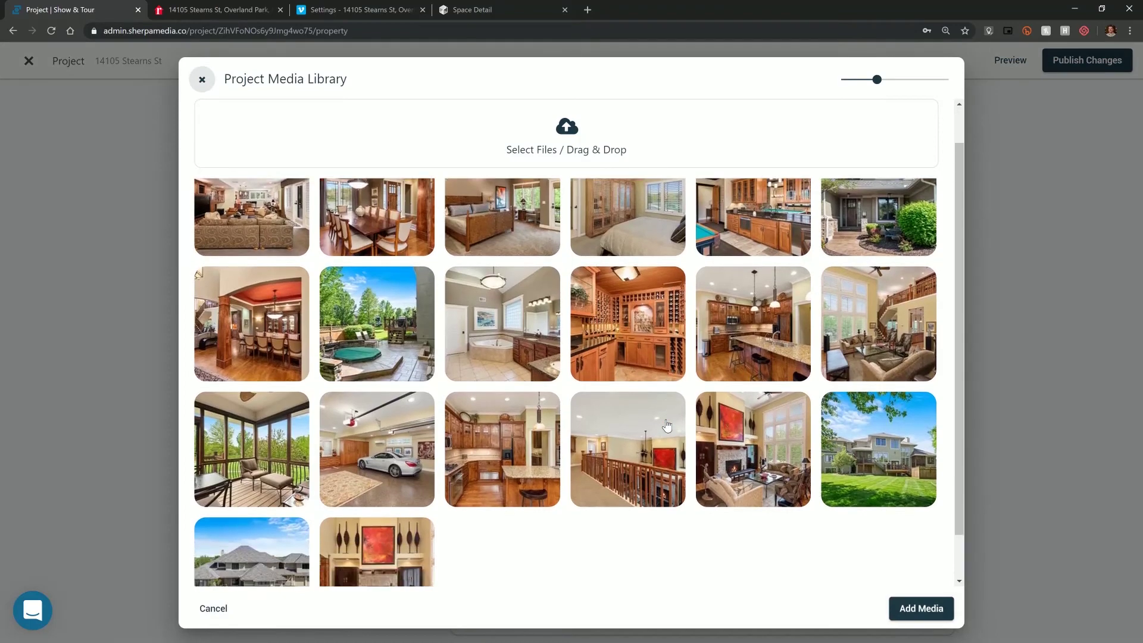
left_click(254, 516)
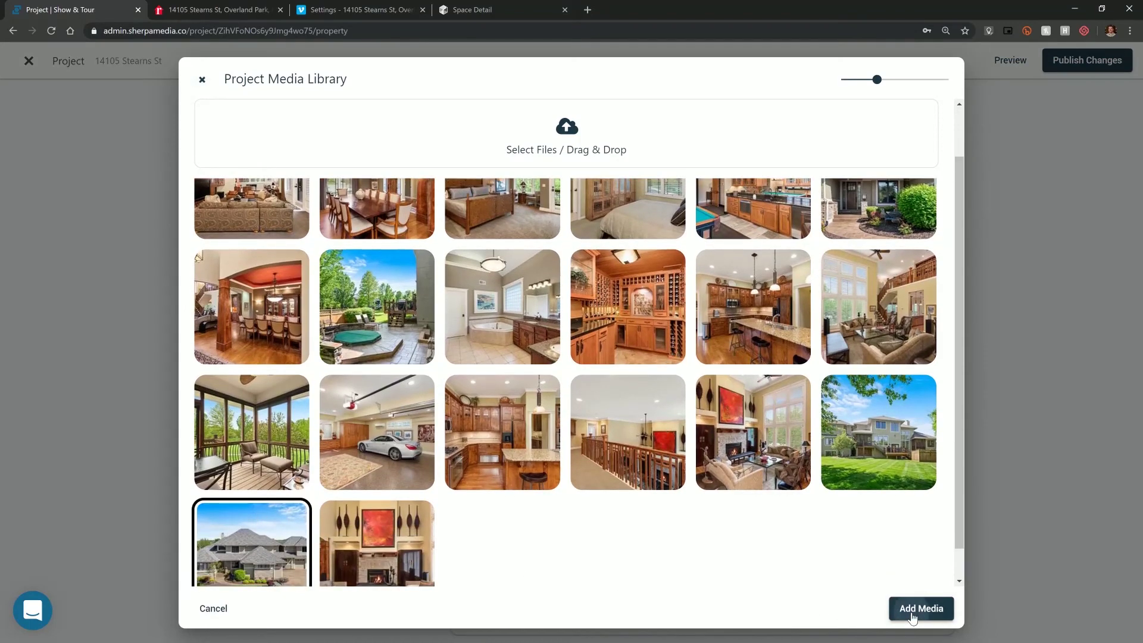
left_click(912, 608)
left_click(467, 209)
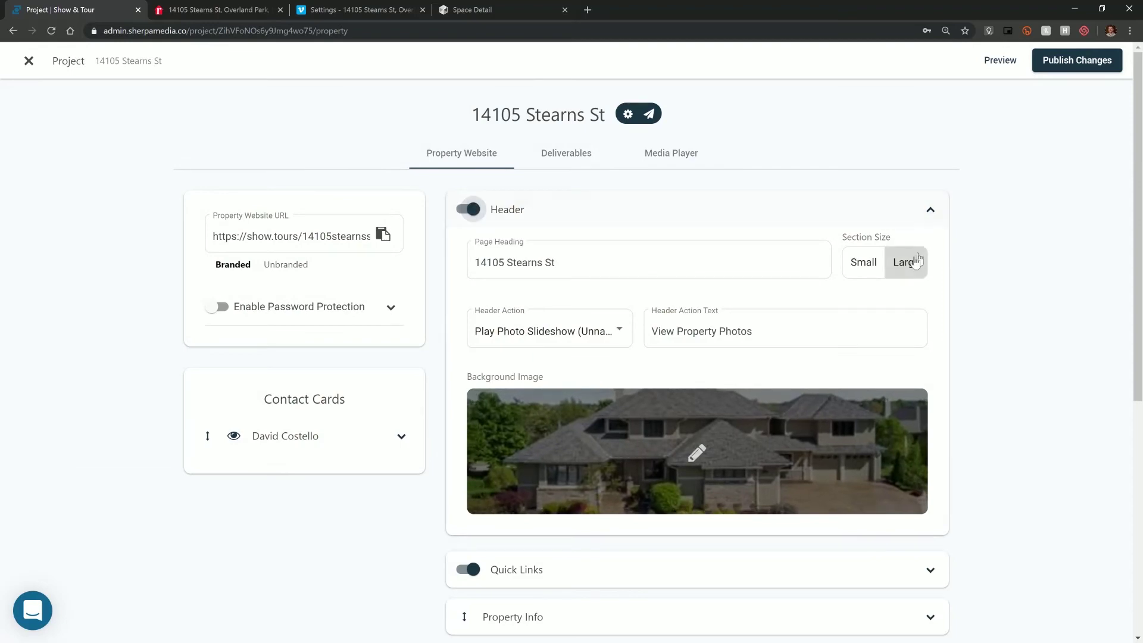
left_click(997, 62)
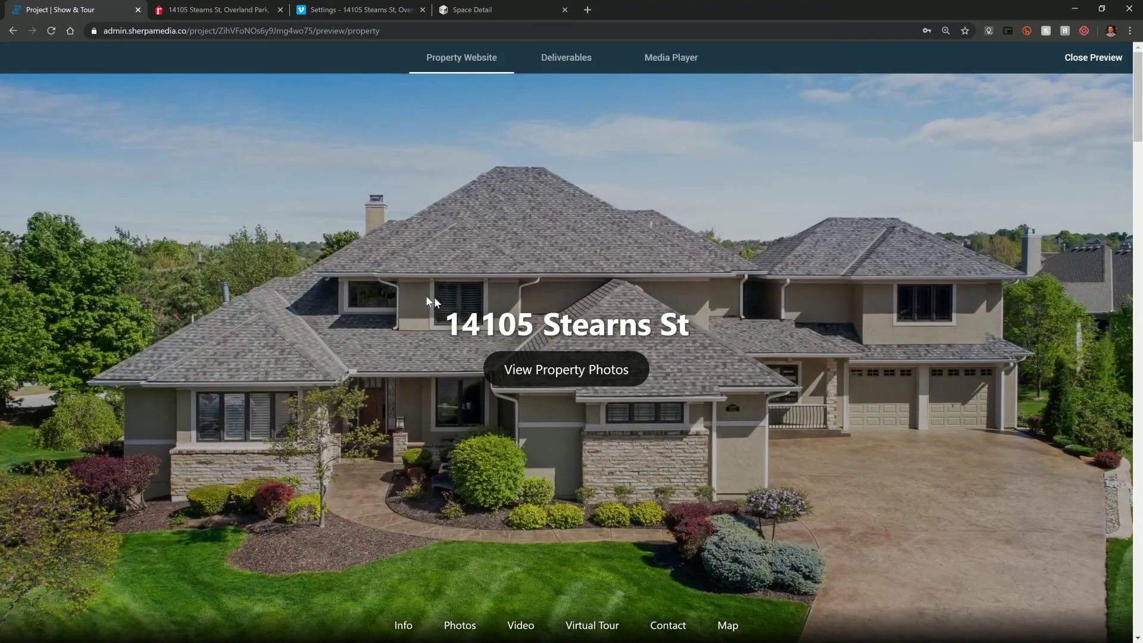
scroll(420, 295, "down", 2)
left_click(551, 260)
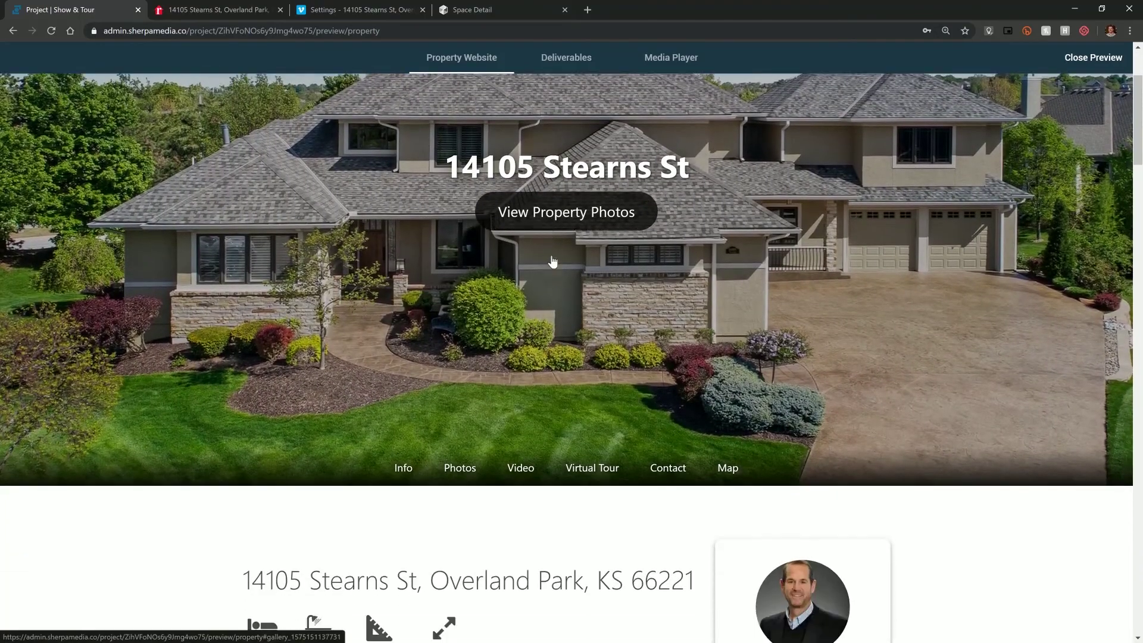
scroll(530, 277, "up", 8)
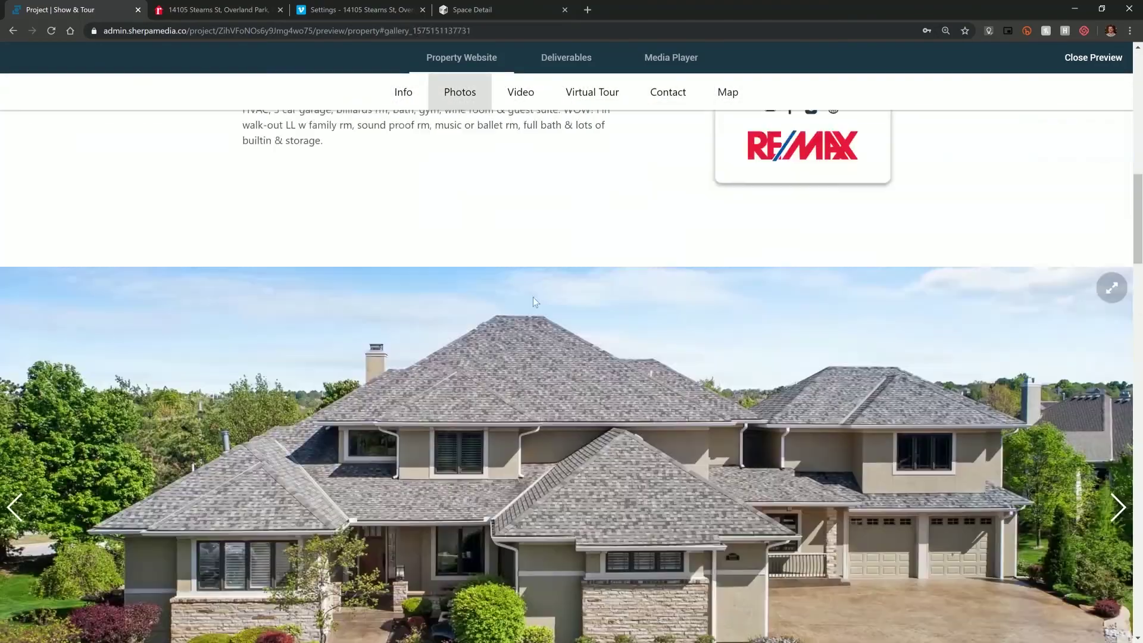
scroll(556, 302, "down", 6)
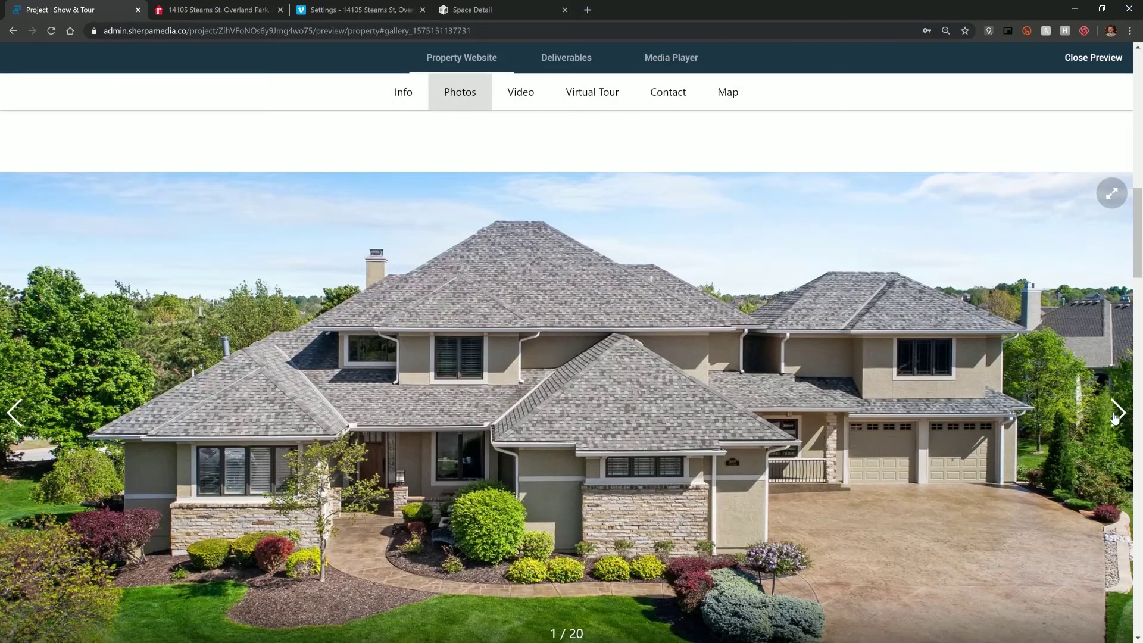
left_click(1115, 414)
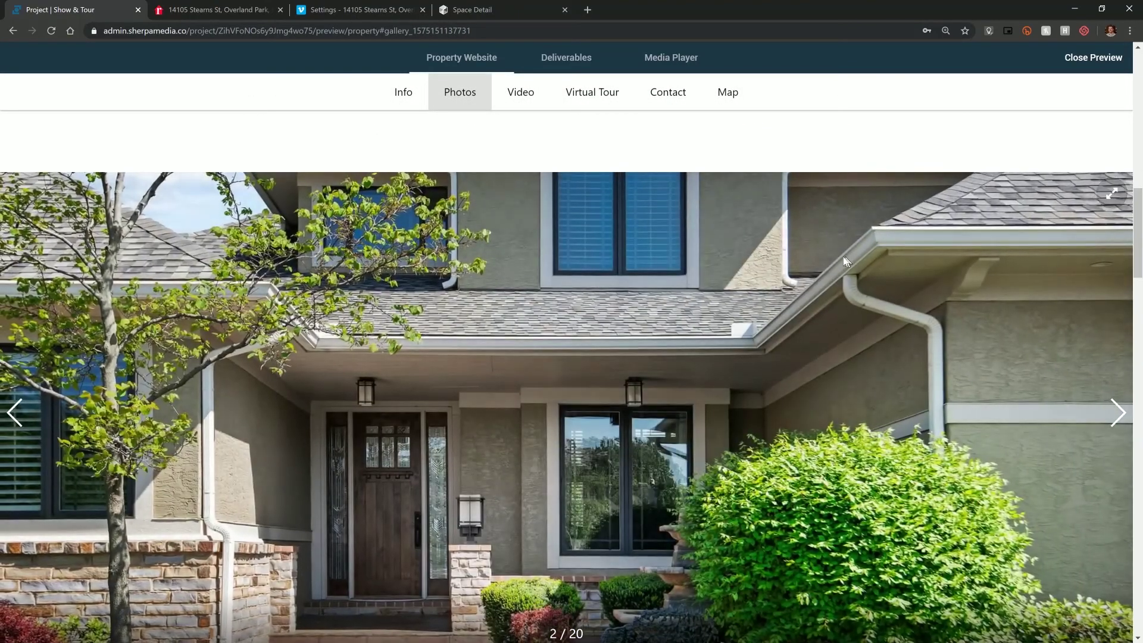
scroll(843, 256, "down", 10)
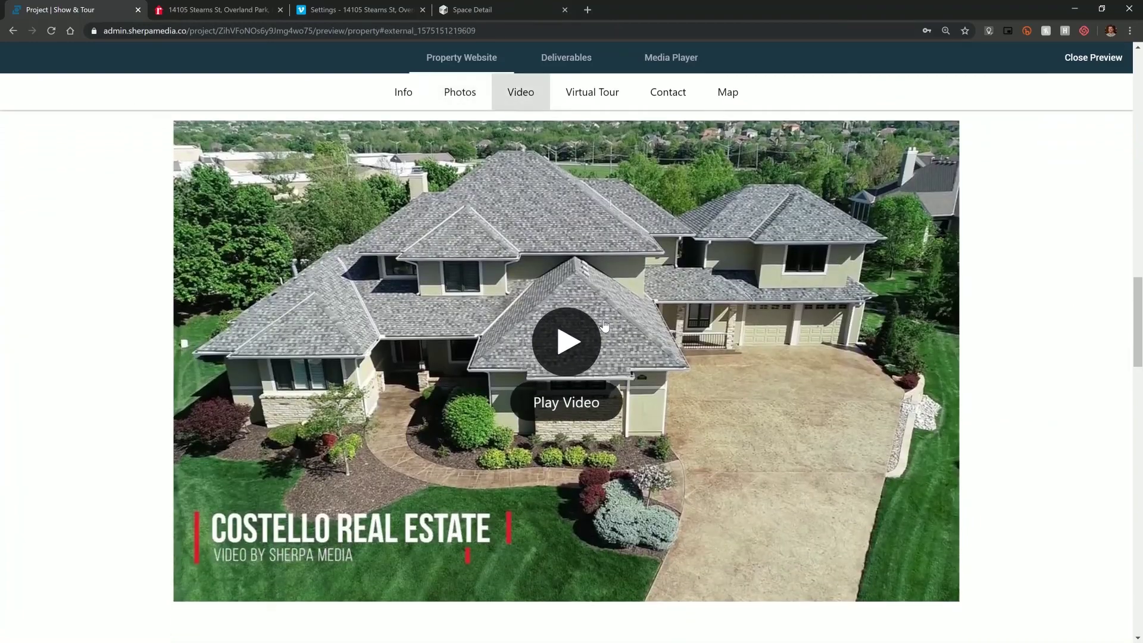
scroll(604, 324, "down", 9)
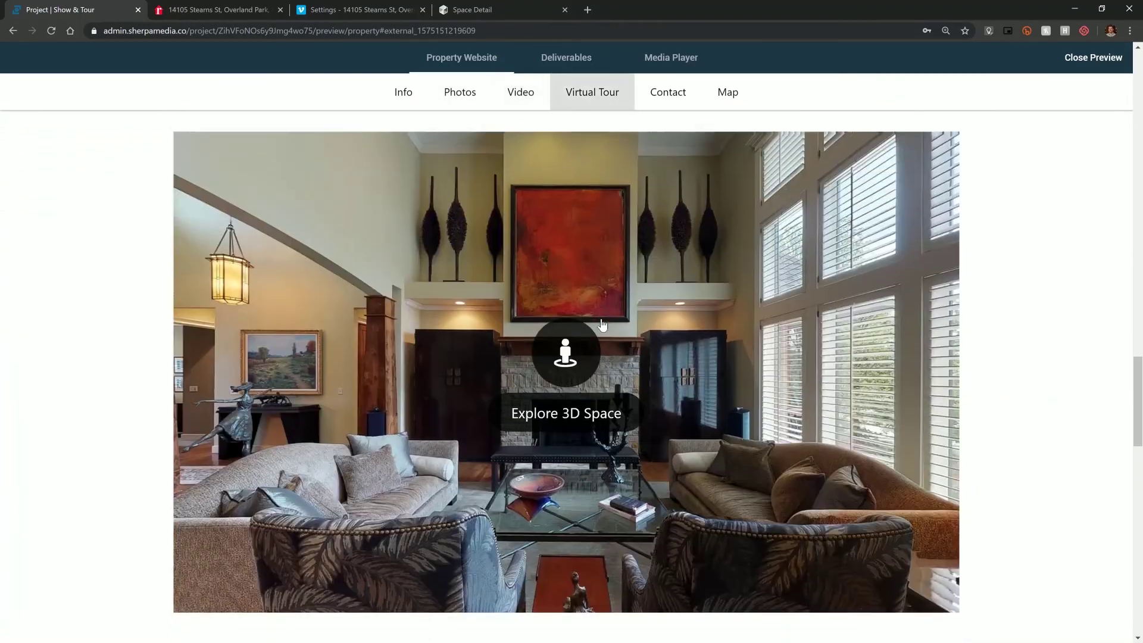
scroll(603, 325, "down", 9)
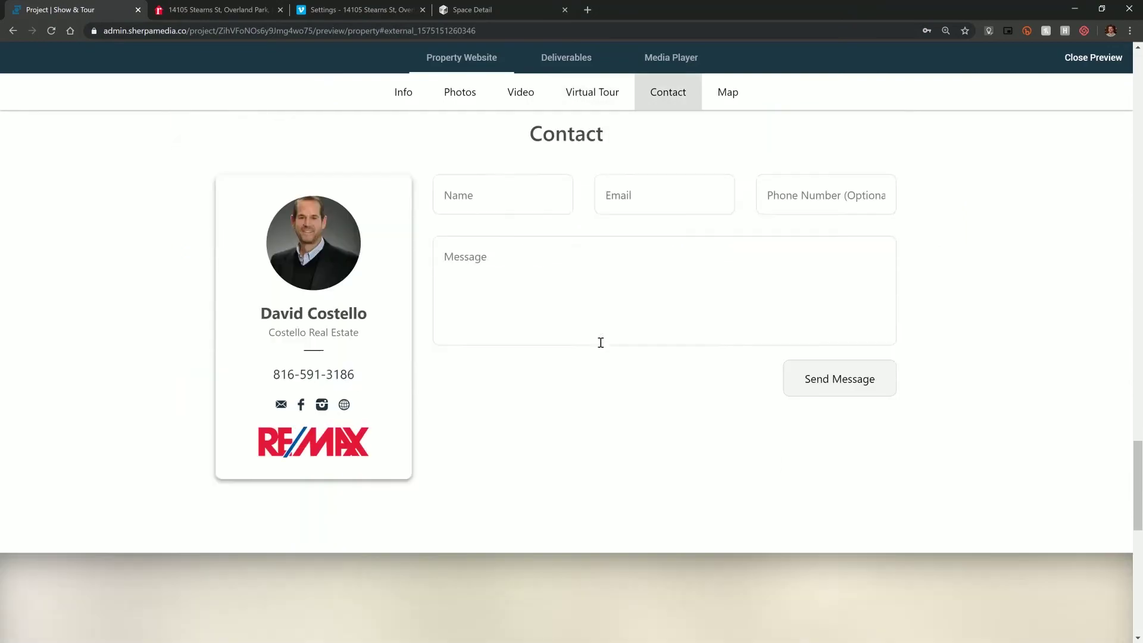
scroll(601, 344, "down", 7)
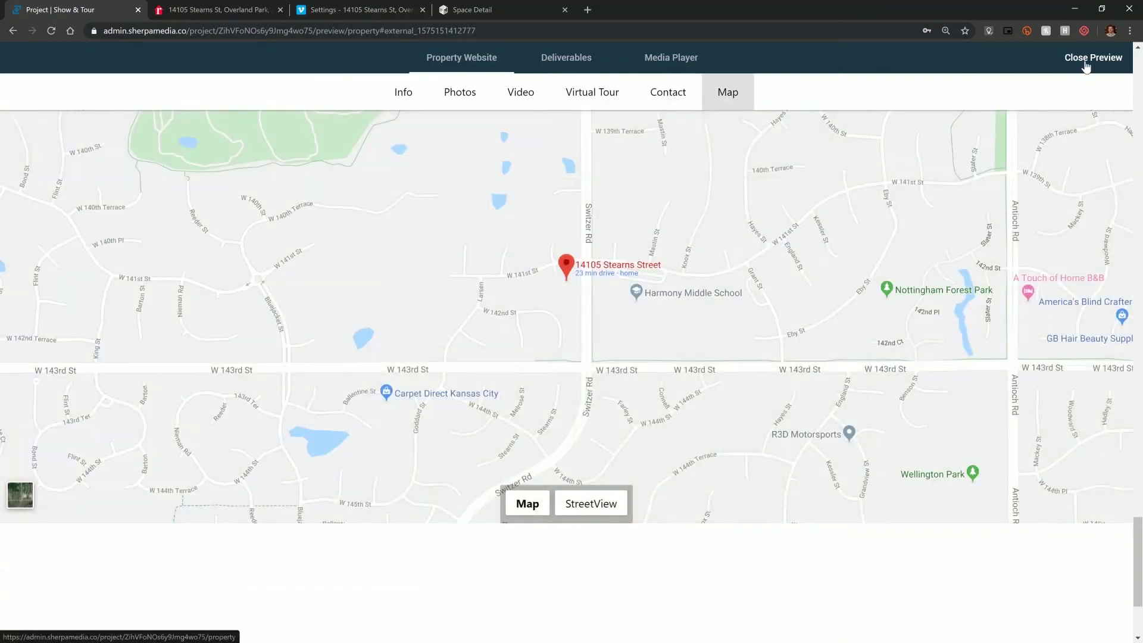
left_click(1086, 59)
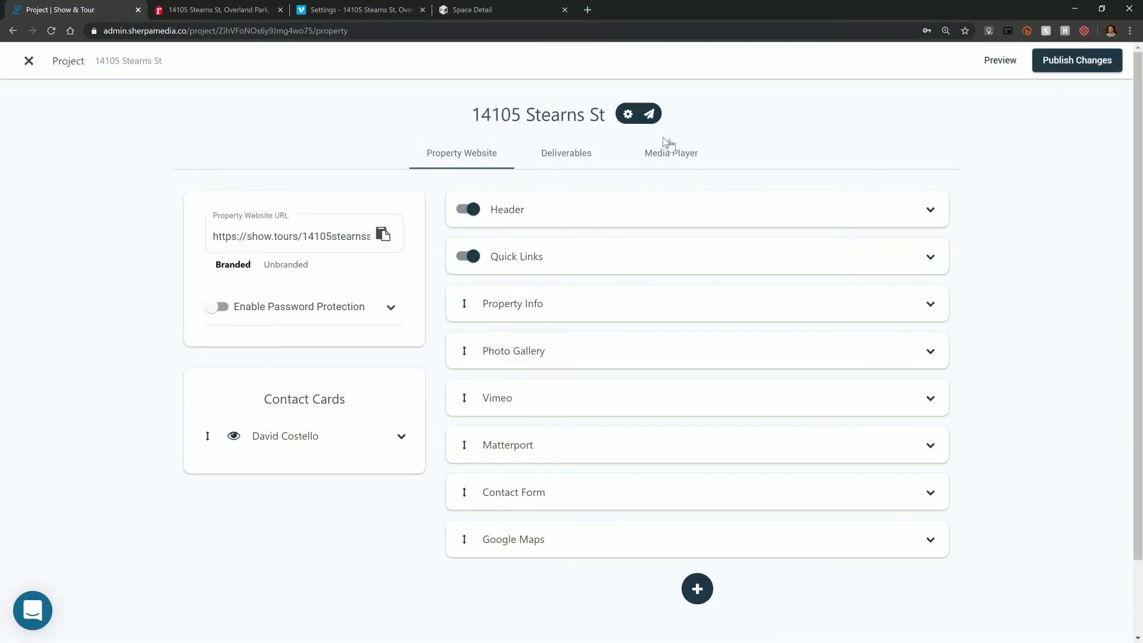
- On the Media Player tab, add Photo Gallery and Vimeo sections from existing media
left_click(606, 166)
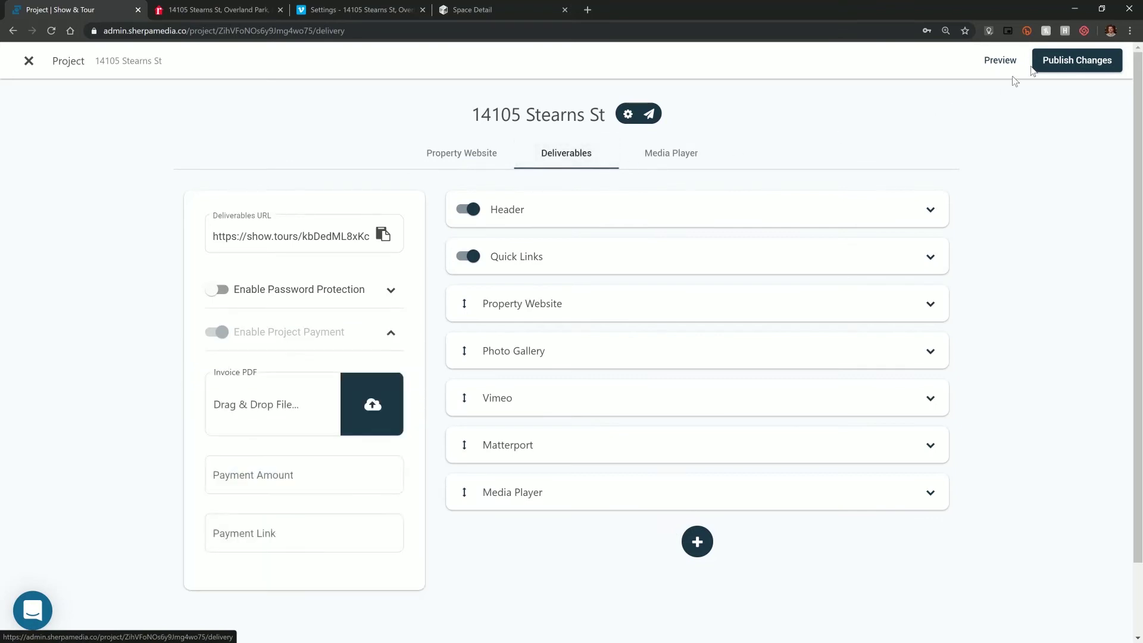
left_click(707, 153)
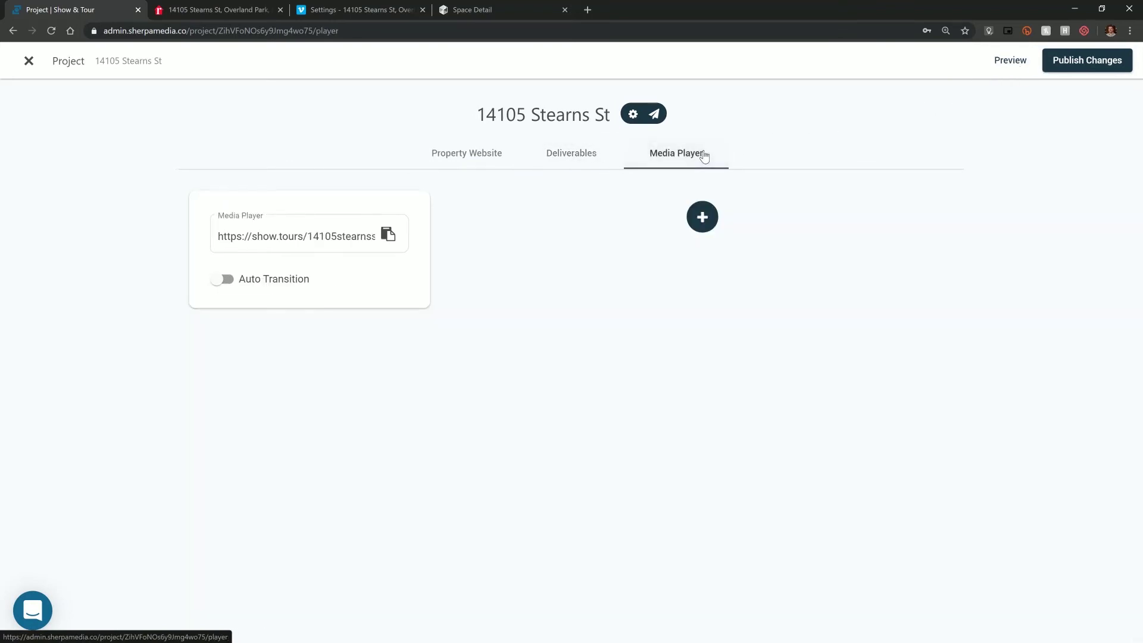
left_click(700, 217)
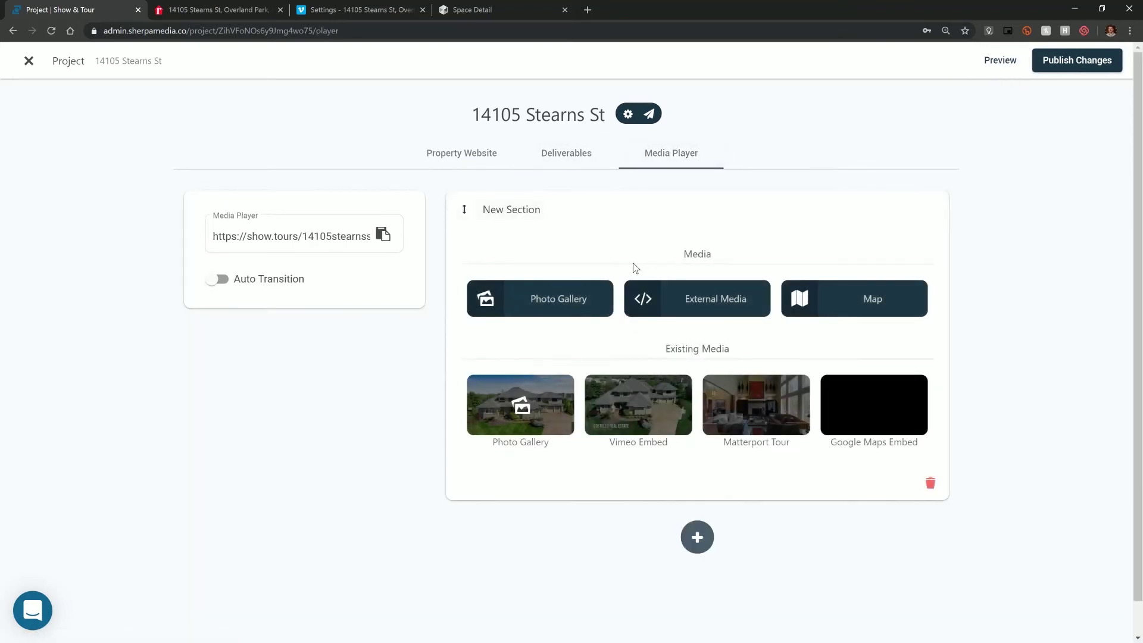
left_click(544, 402)
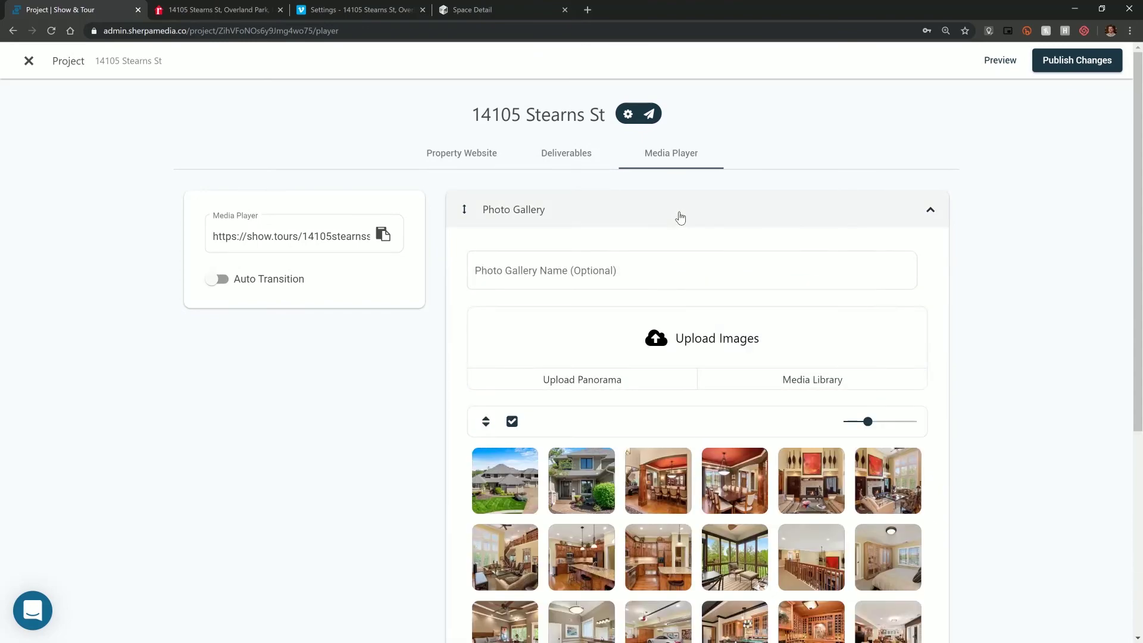
left_click(681, 220)
left_click(700, 258)
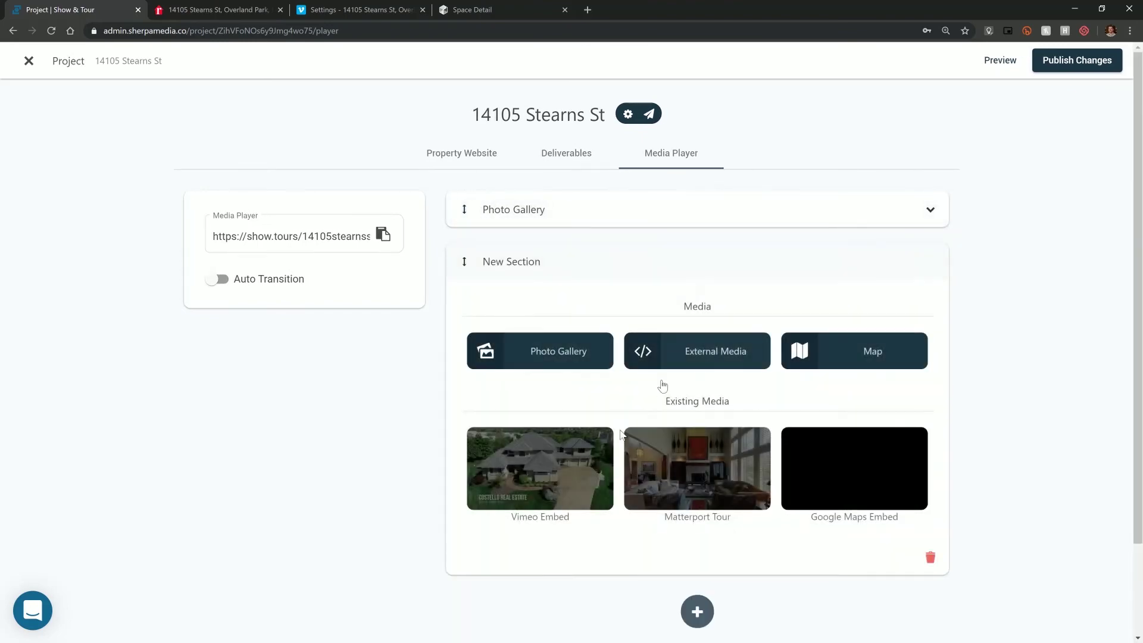
left_click(554, 471)
left_click(682, 264)
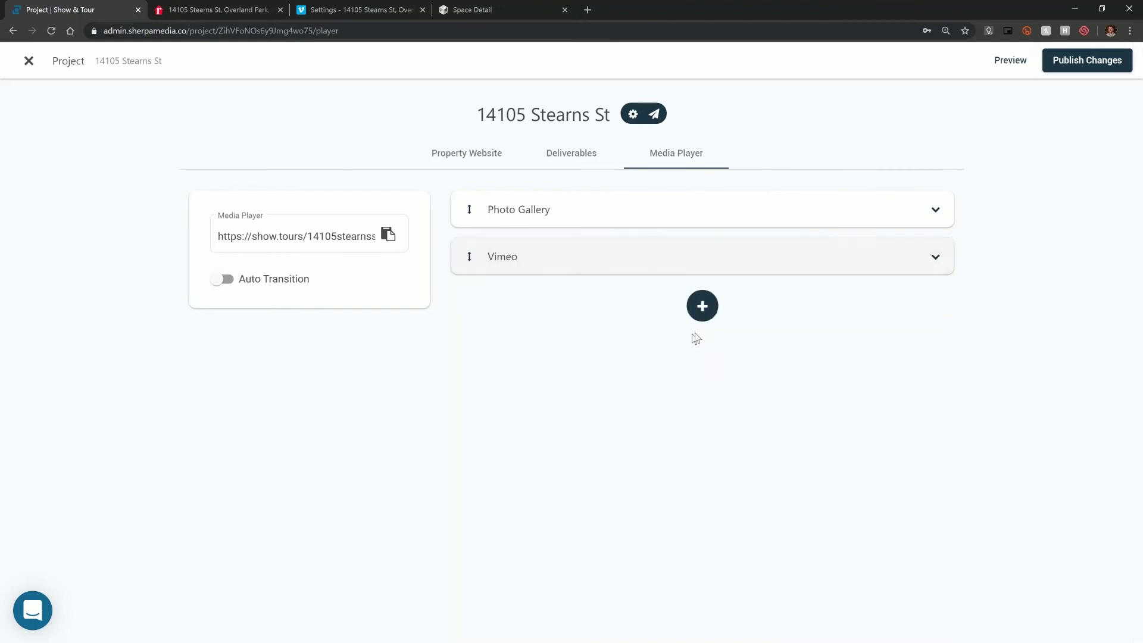
- Add Matterport Tour and Google Maps Embed sections, then preview the media player
left_click(704, 318)
left_click(651, 539)
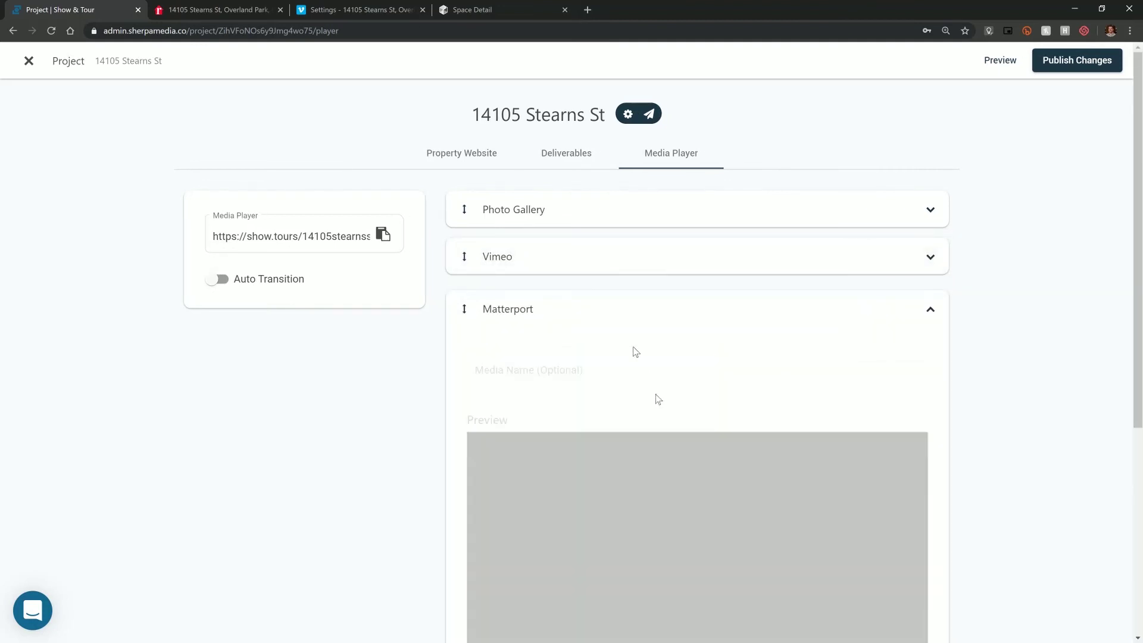
left_click(632, 315)
left_click(700, 352)
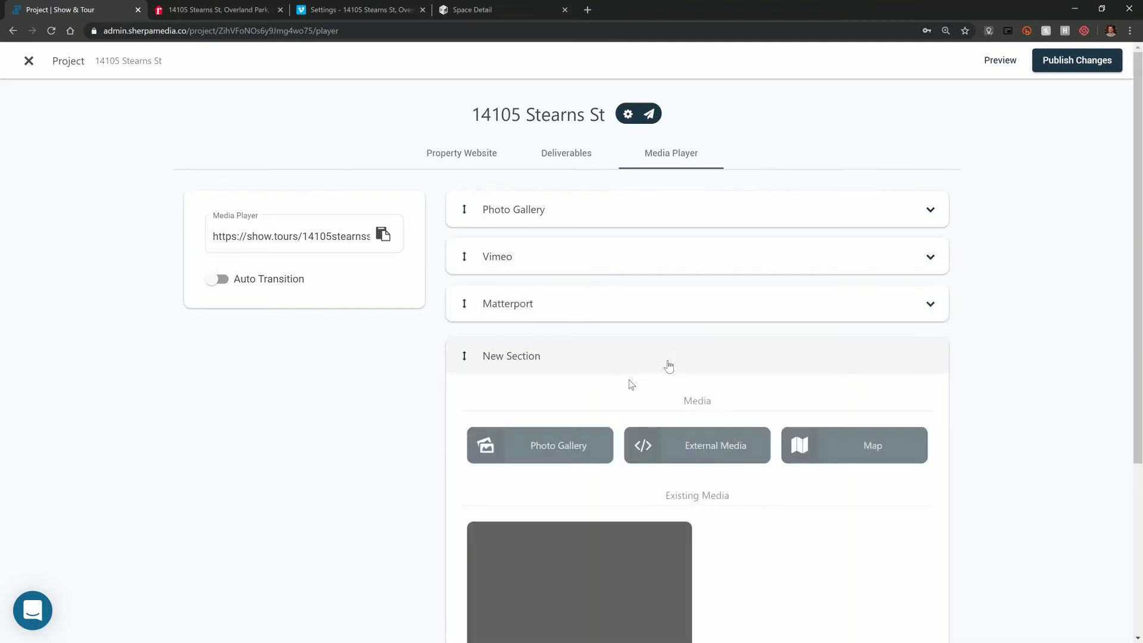
scroll(625, 387, "down", 1)
left_click(592, 530)
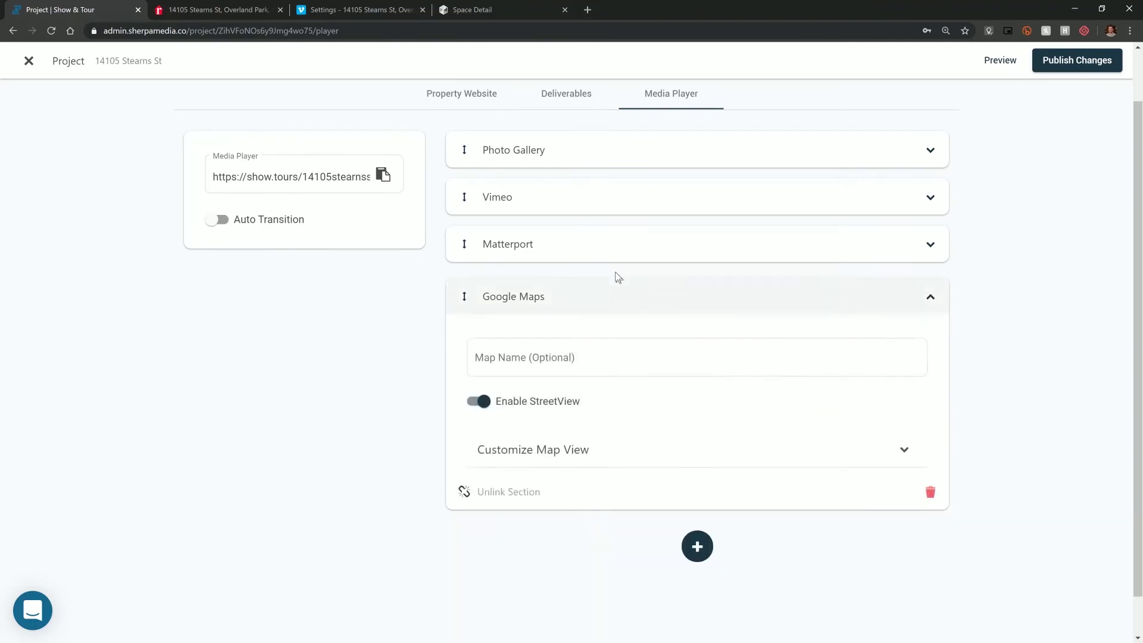
left_click(613, 296)
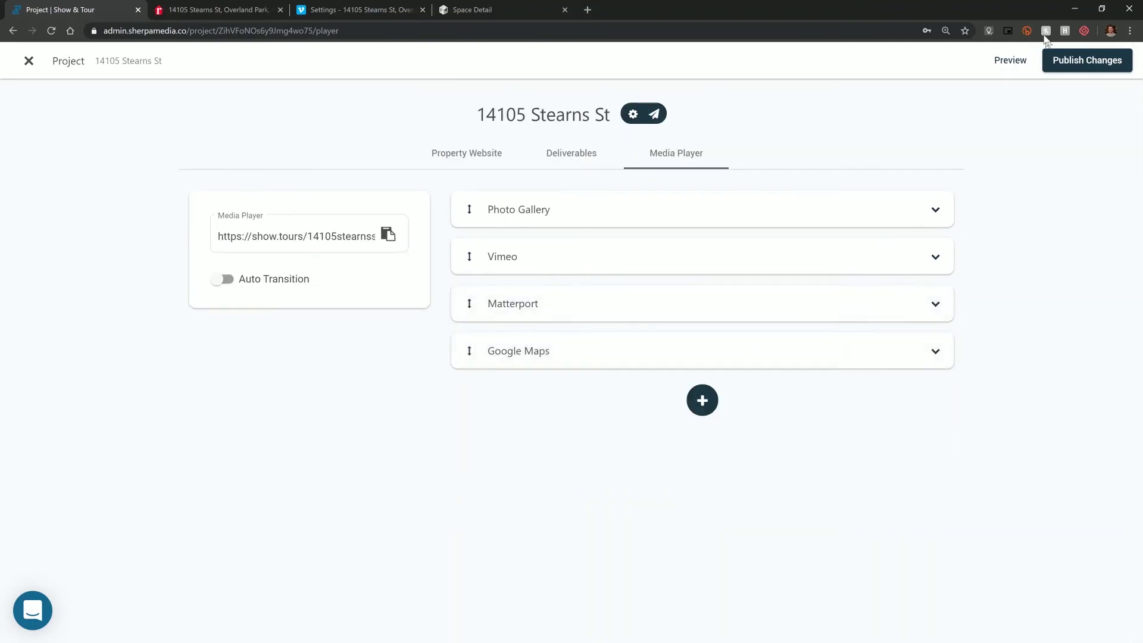
left_click(1015, 62)
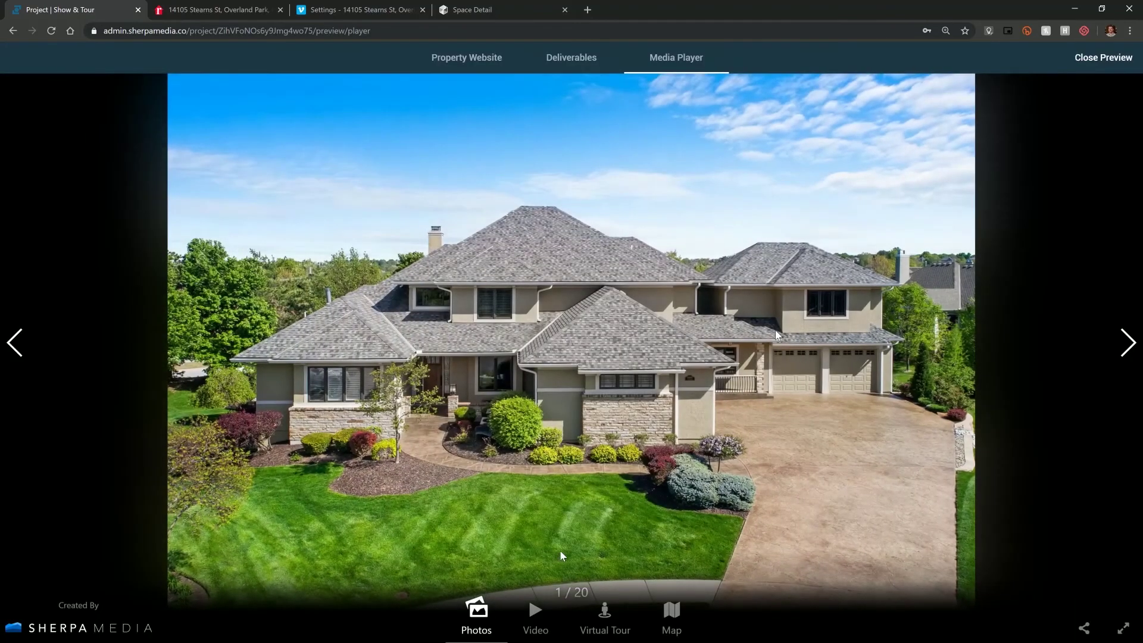
left_click(1128, 343)
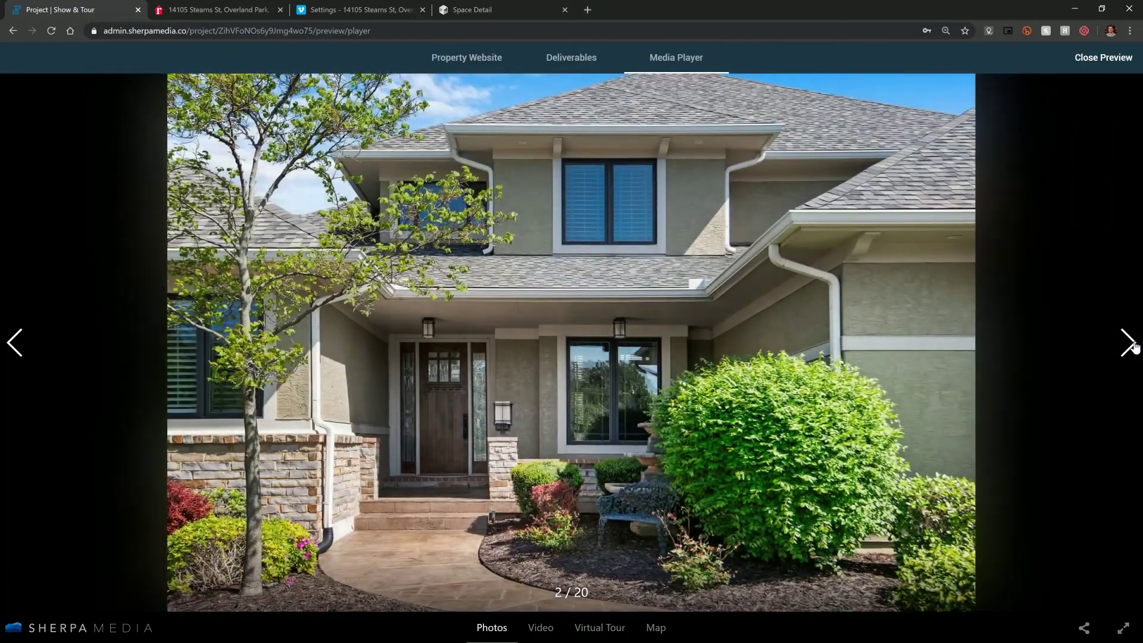
left_click(1134, 346)
left_click(549, 629)
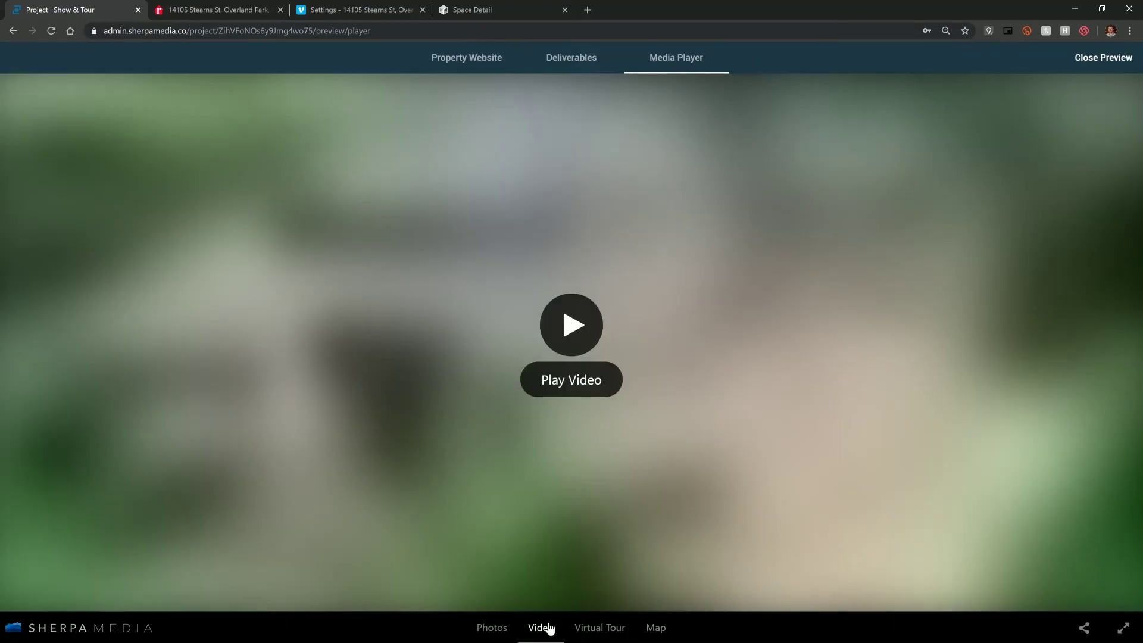
left_click(597, 636)
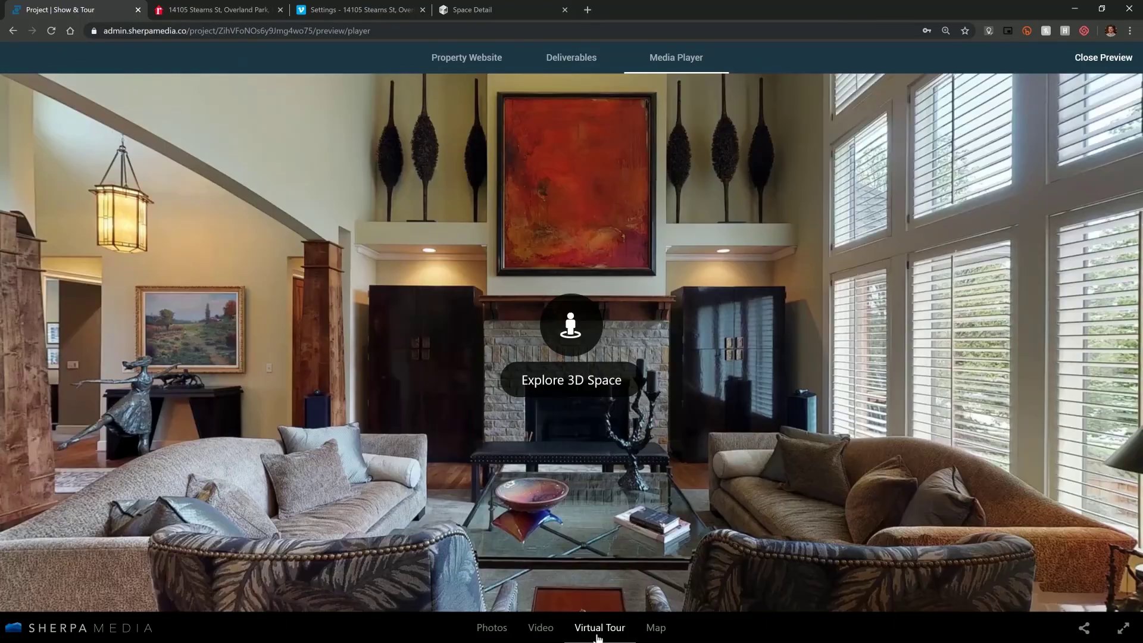
left_click(655, 633)
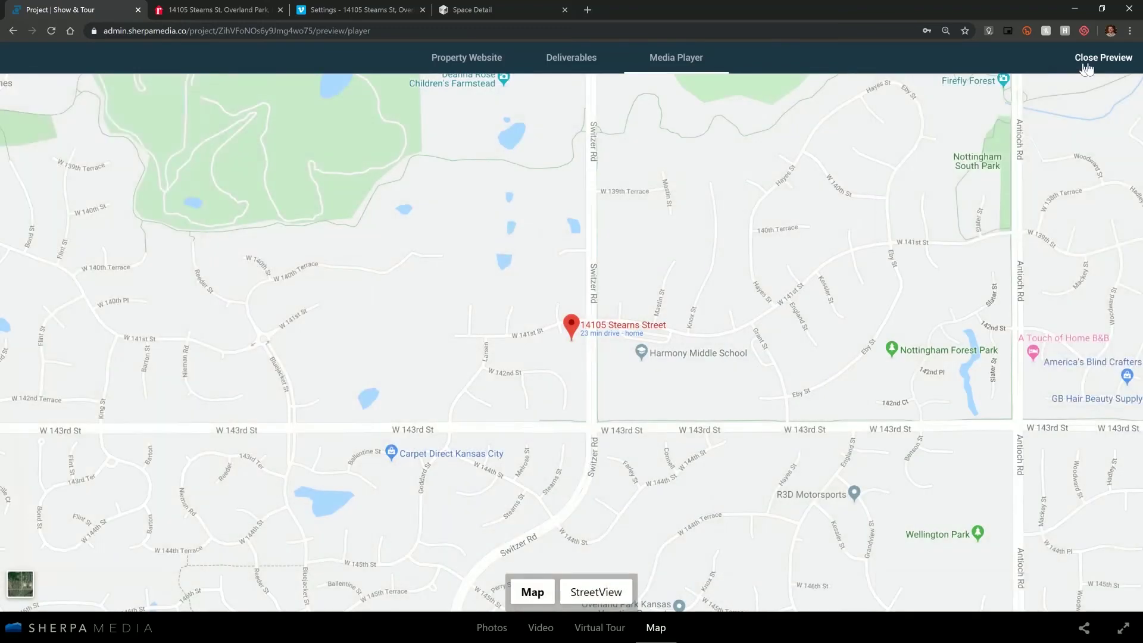
left_click(1091, 63)
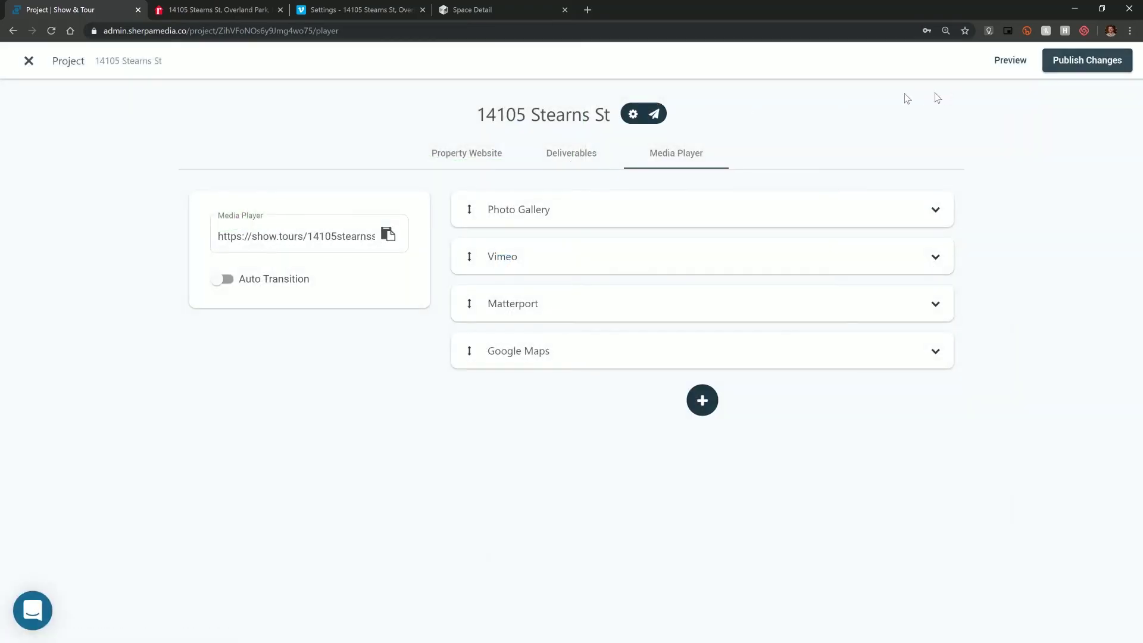
left_click(593, 156)
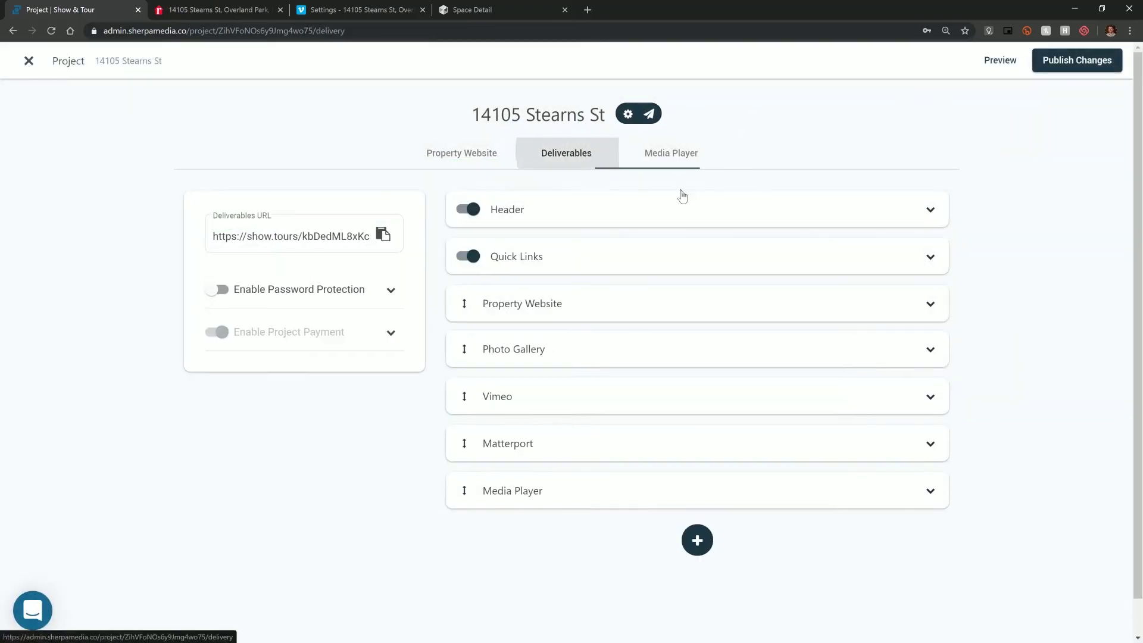
- Check the Media Player part of the deliverables preview, then exit the preview
left_click(1004, 70)
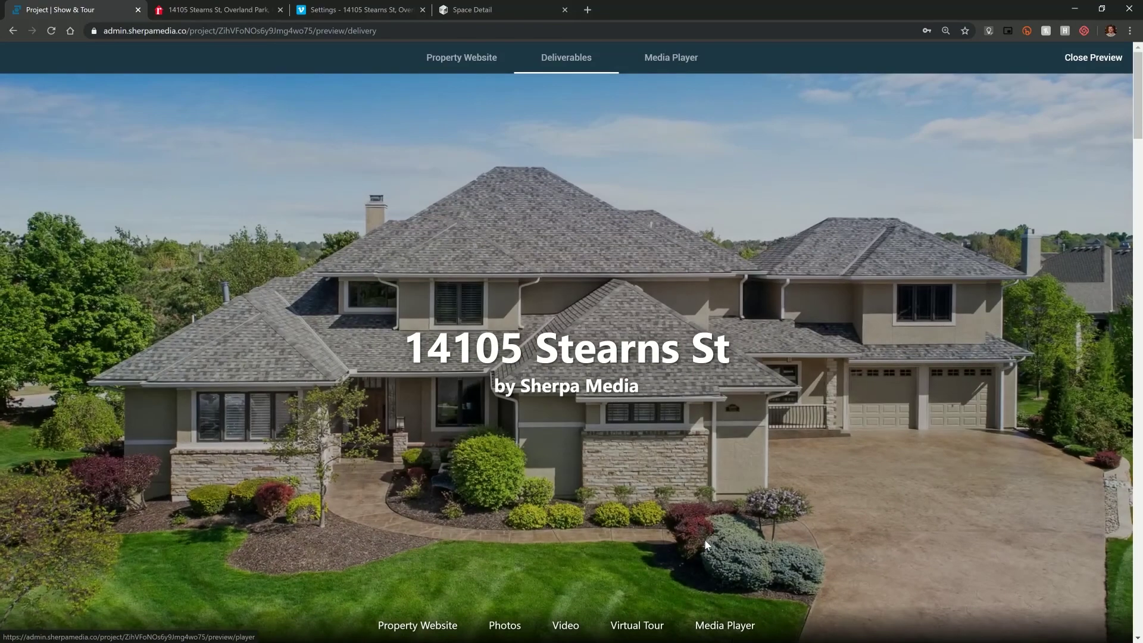
left_click(738, 630)
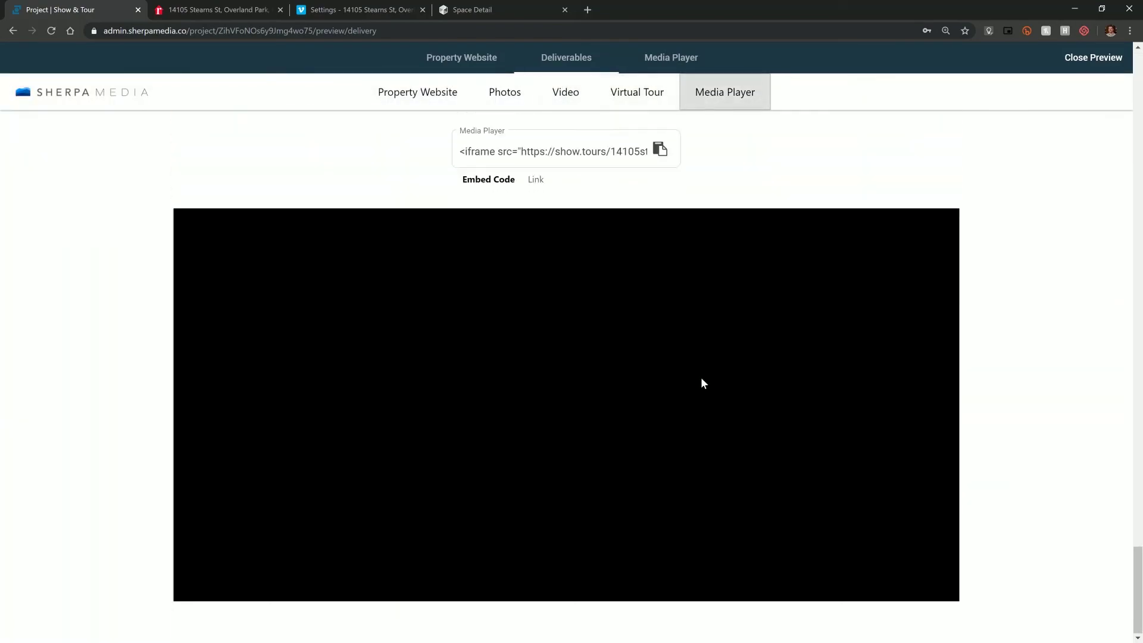
left_click(1098, 70)
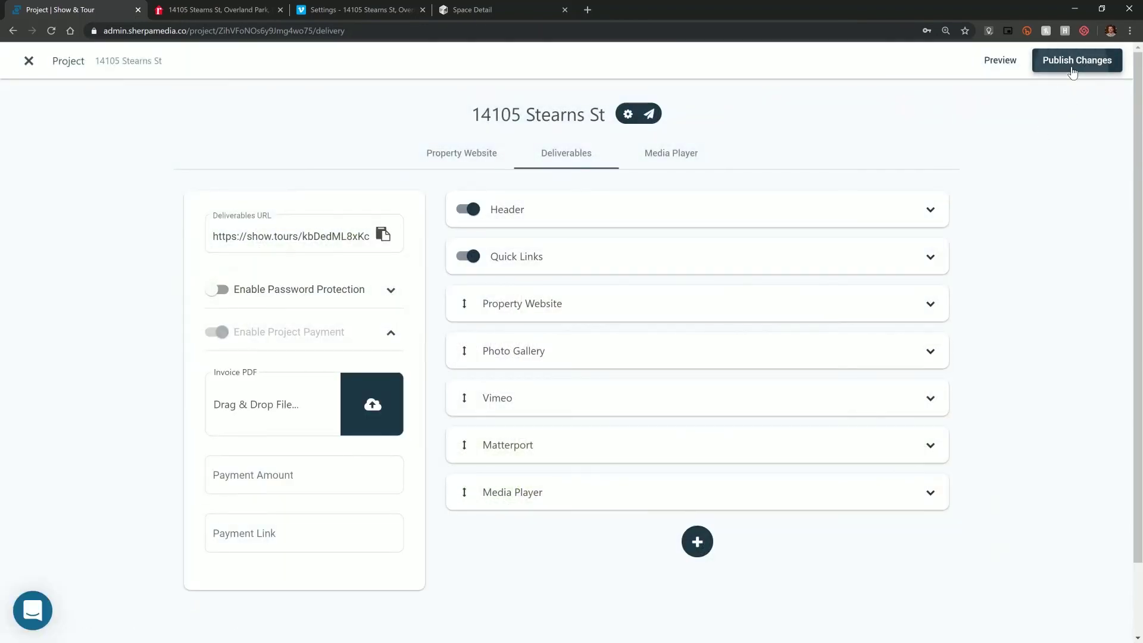
- Publish pending changes and confirm the preview's Media Player now shows the house photos
left_click(1072, 71)
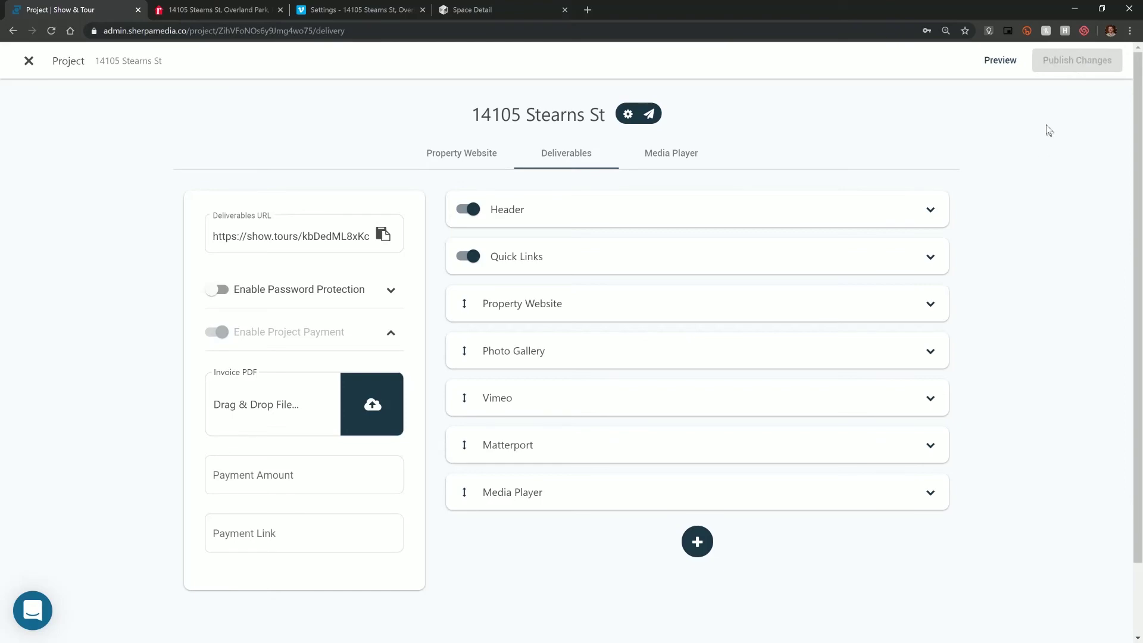
left_click(1000, 60)
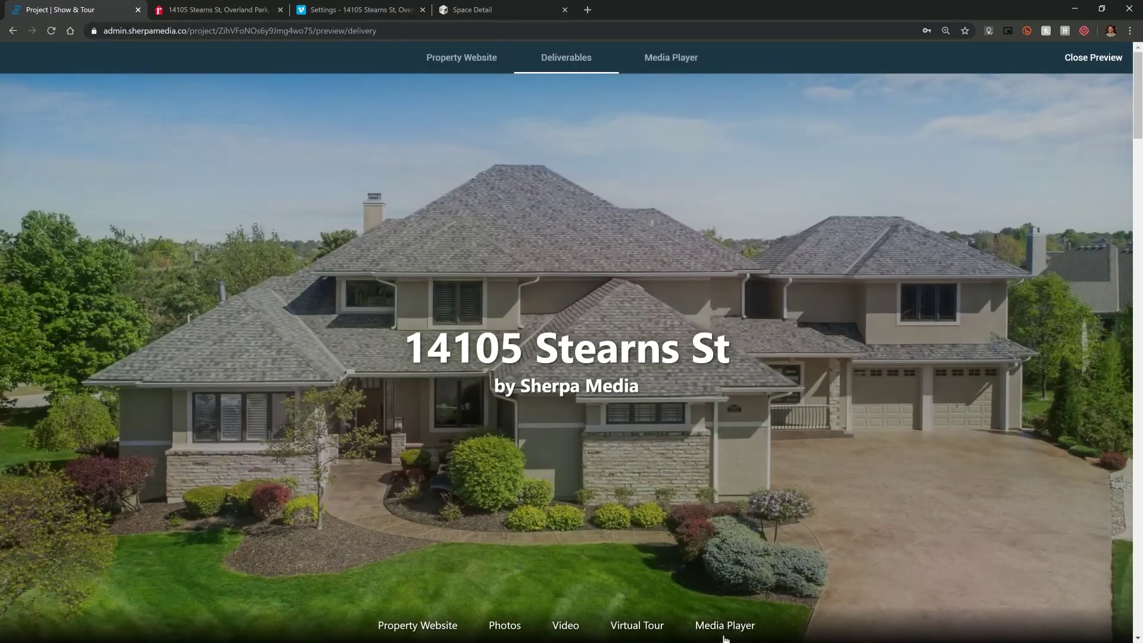
left_click(724, 635)
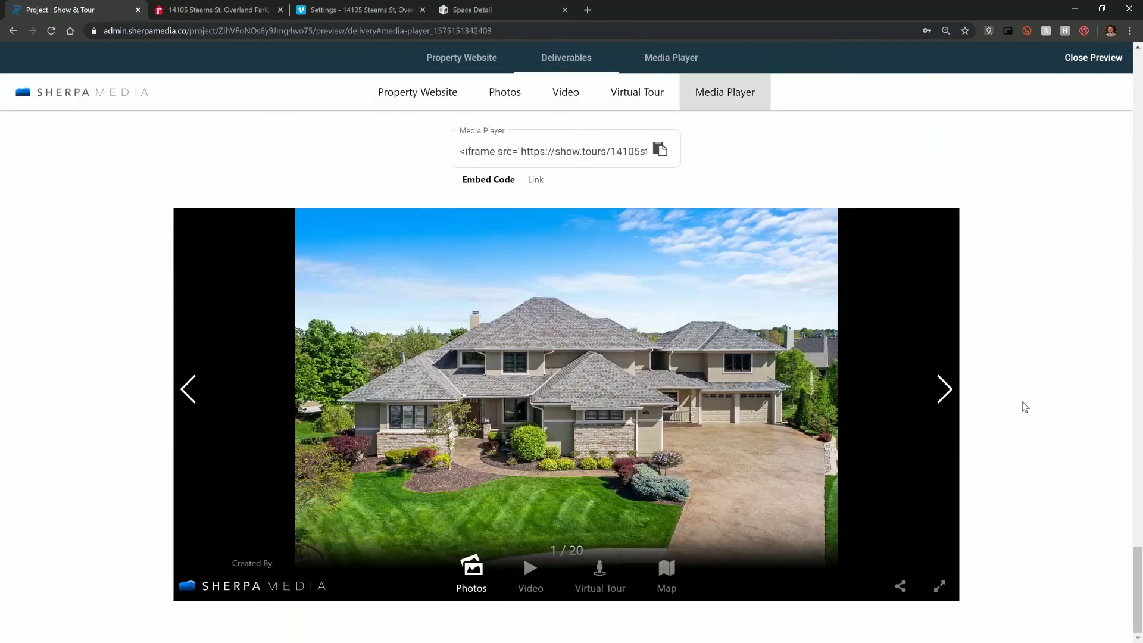
left_click(1092, 61)
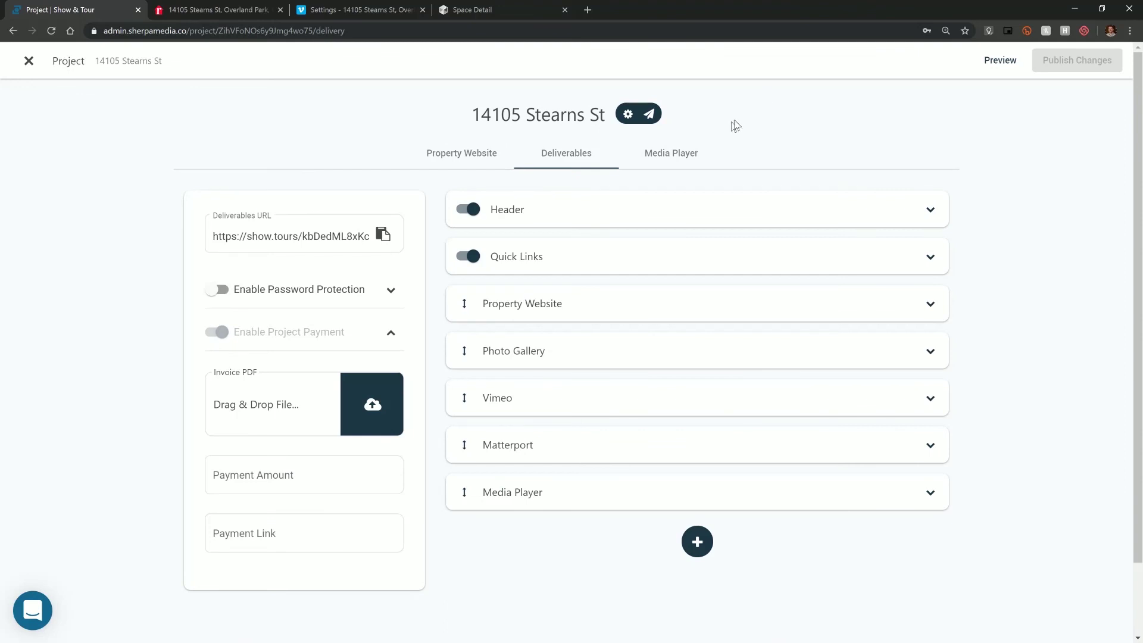
left_click(628, 115)
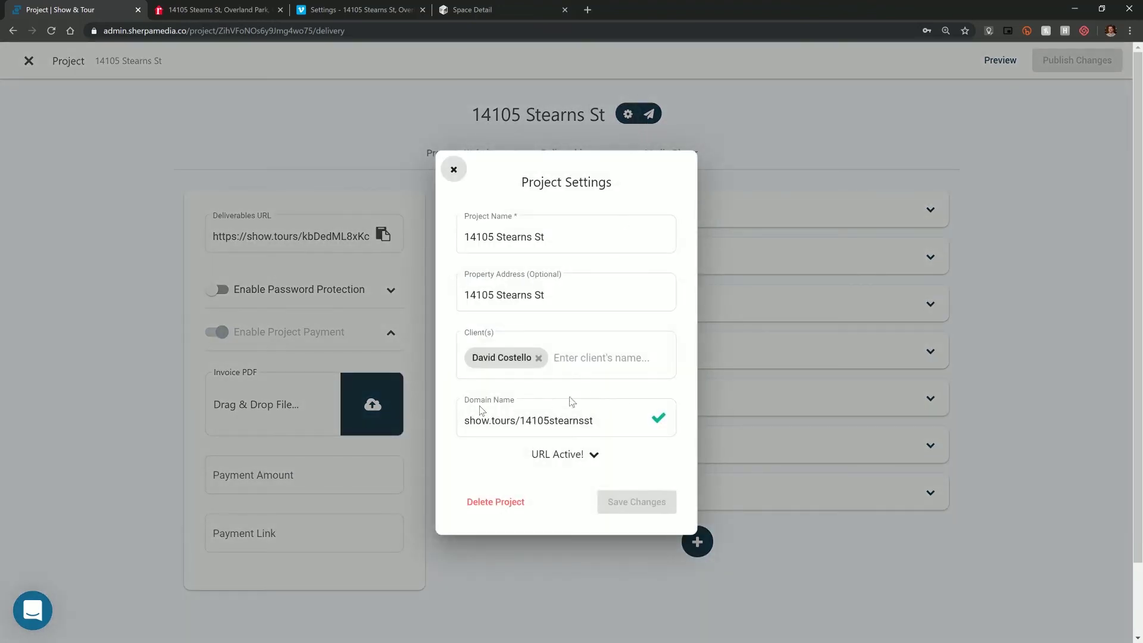
left_click(469, 417)
left_click_drag(490, 421, 468, 418)
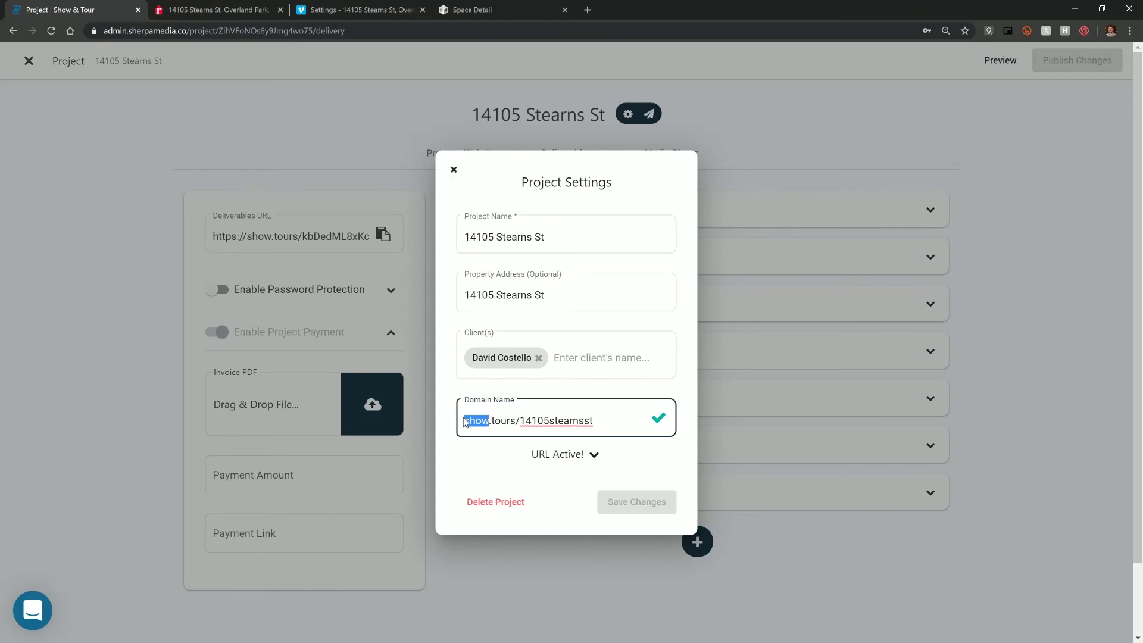
type("kc")
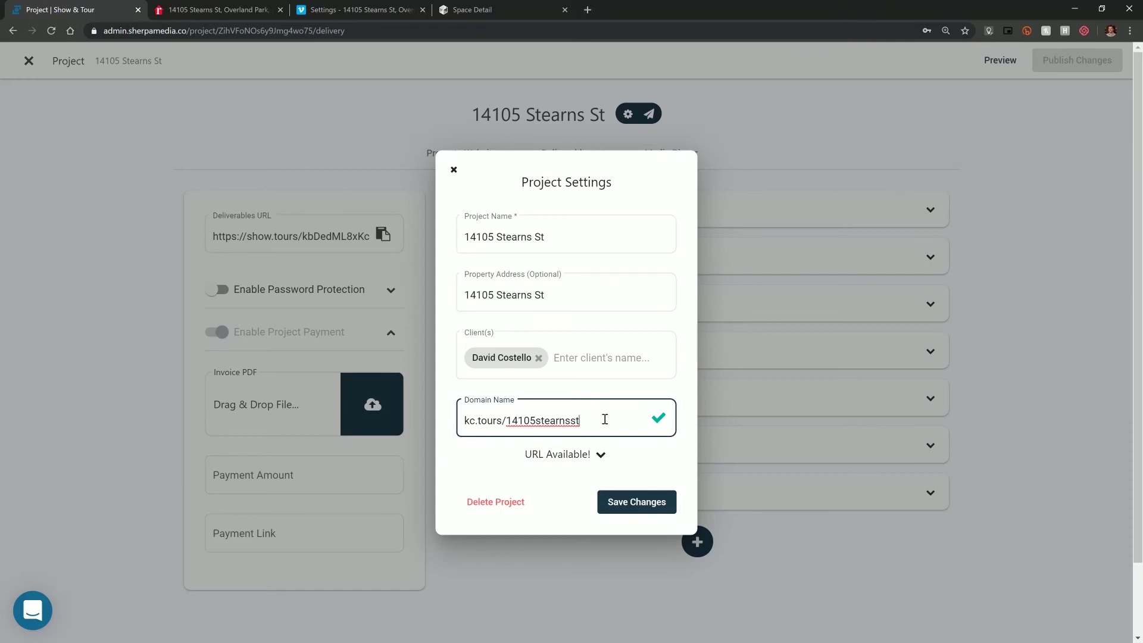
left_click(630, 502)
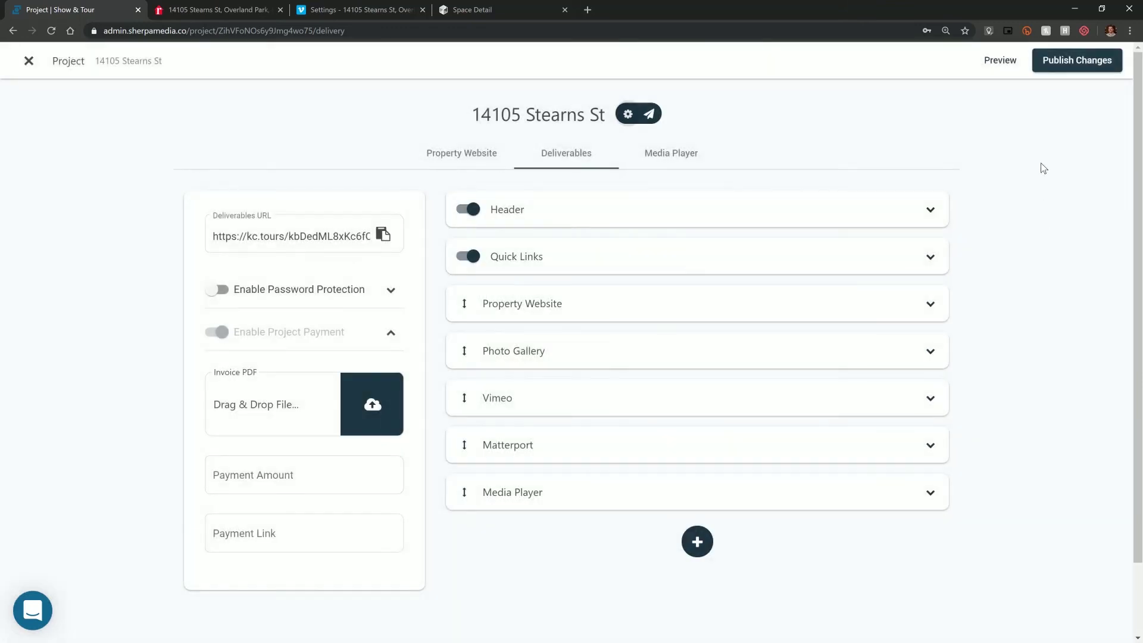
left_click(1075, 62)
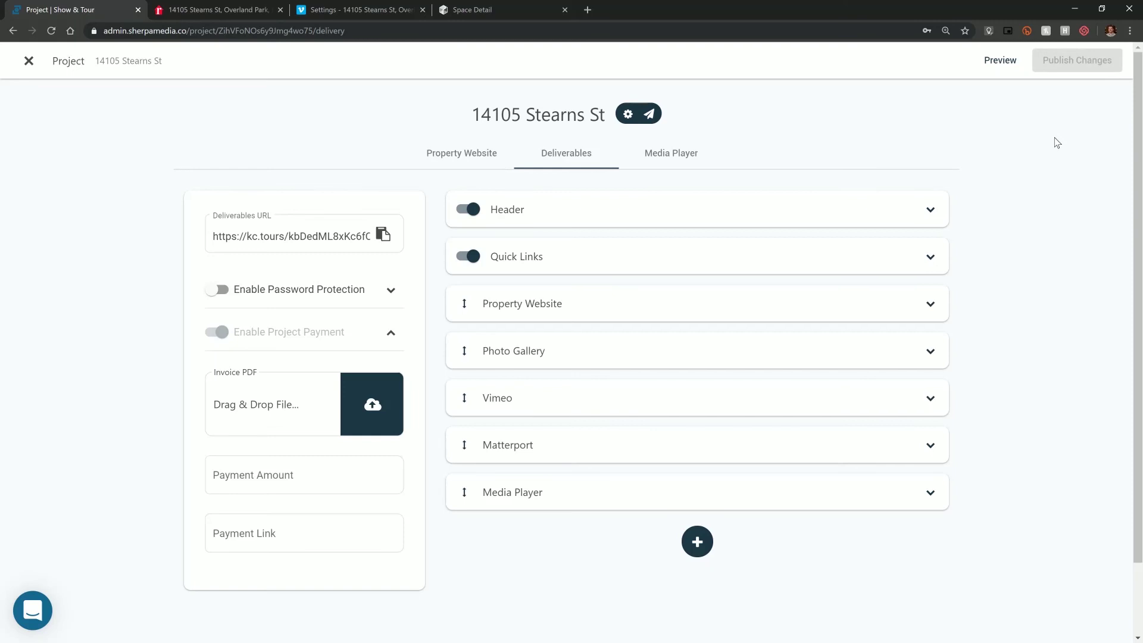
left_click(280, 477)
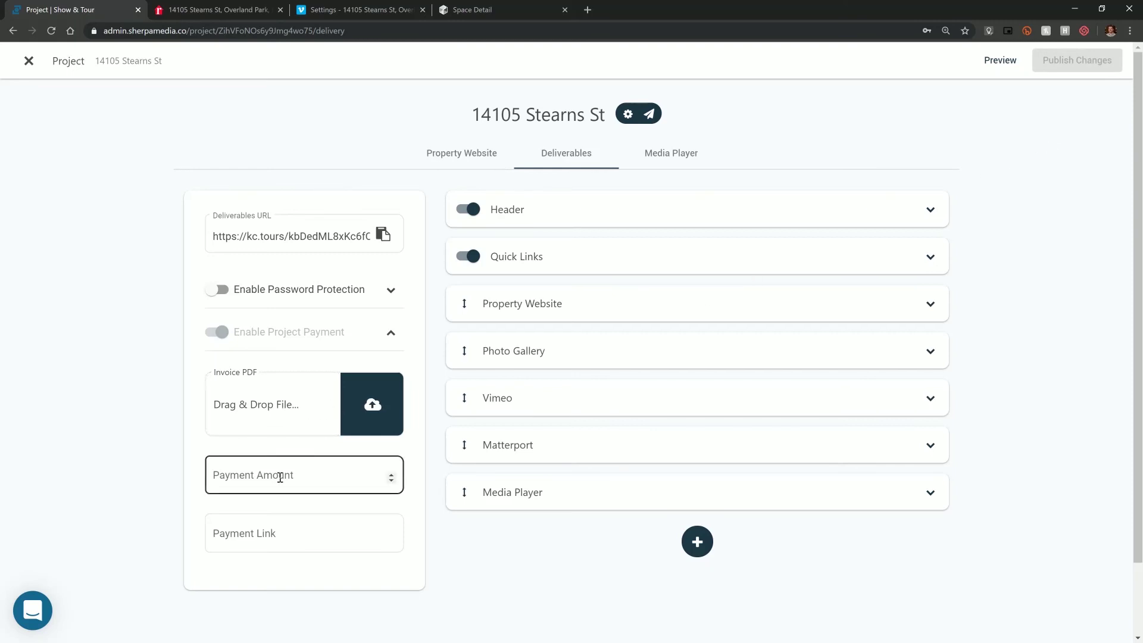
left_click(480, 481)
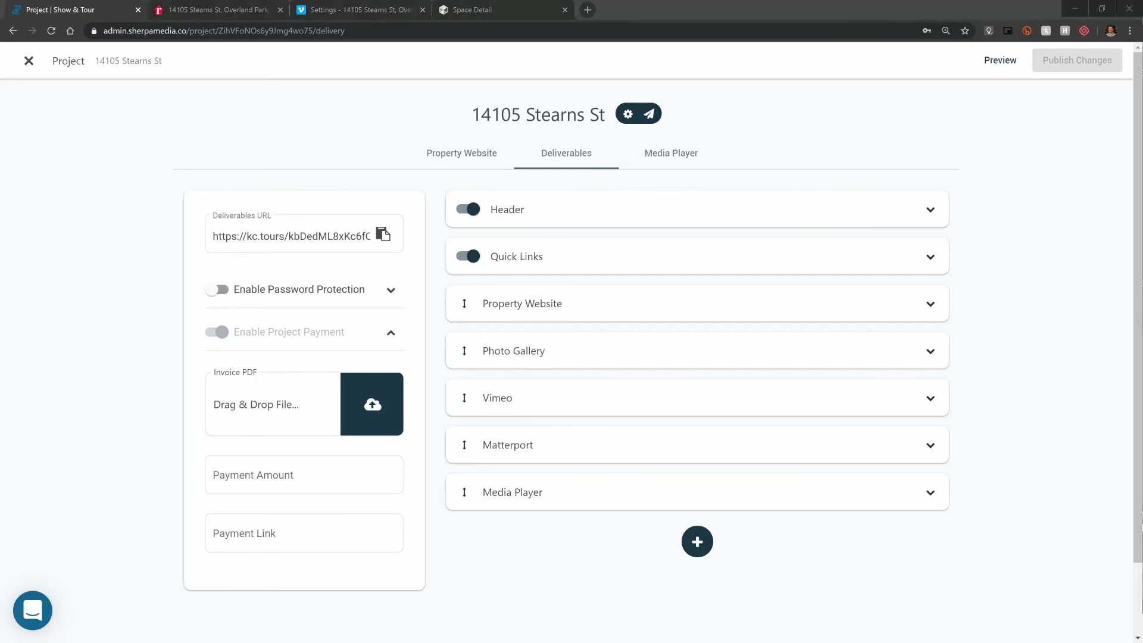
left_click_drag(928, 220, 329, 418)
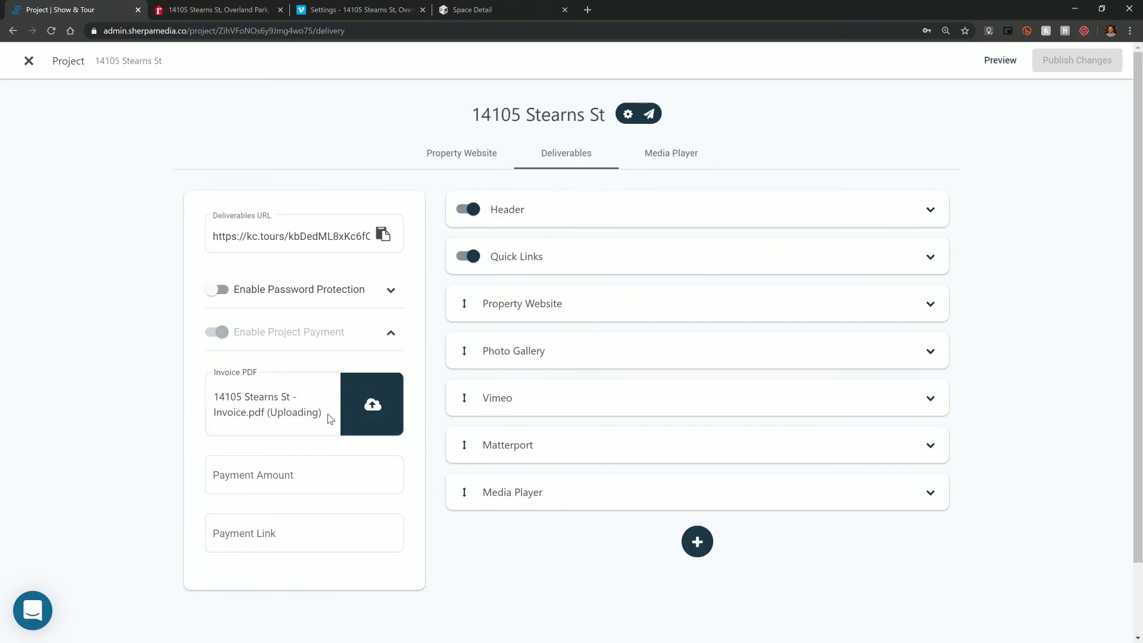
left_click(326, 472)
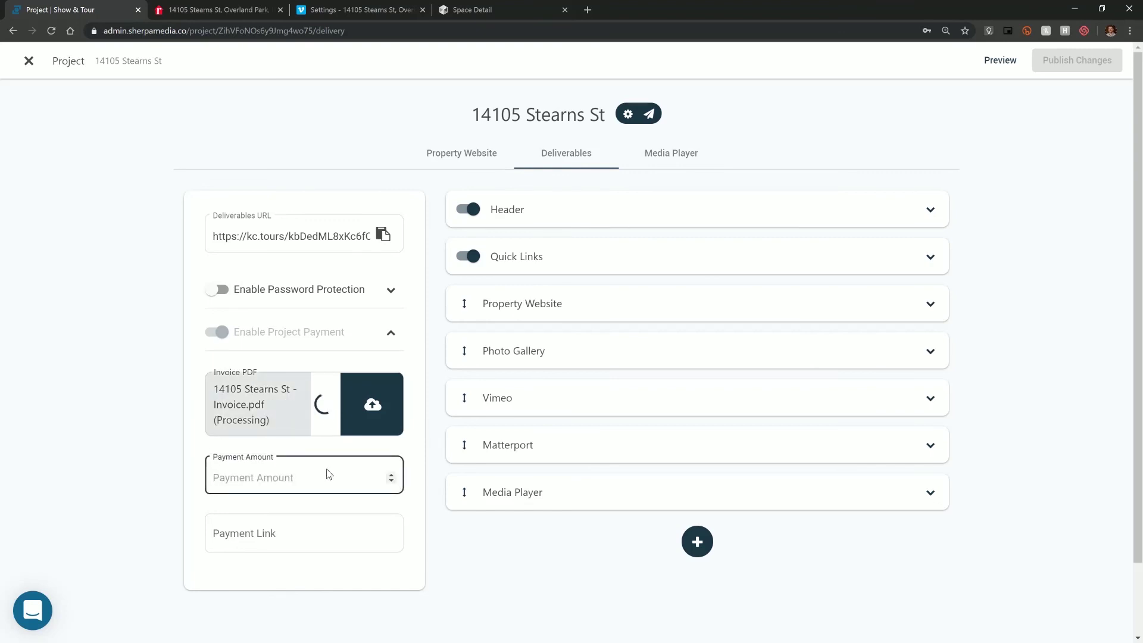
type("1007")
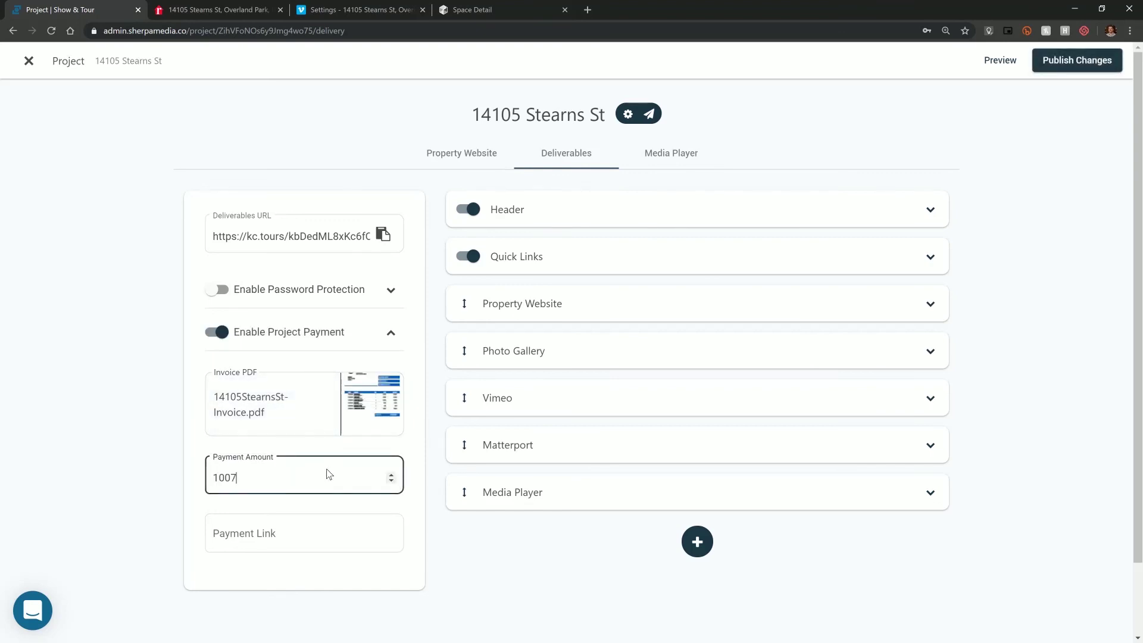
- Enter showandtour.com as the payment link, publish, and preview the Pay Now $1007 button
left_click(301, 536)
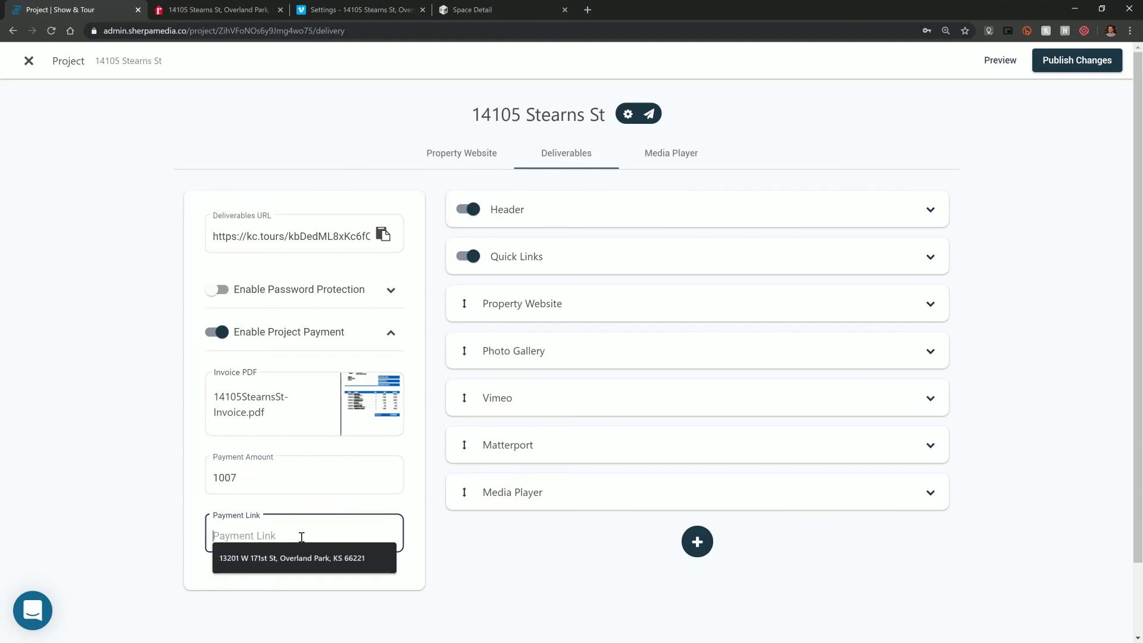
type("showandtour.com")
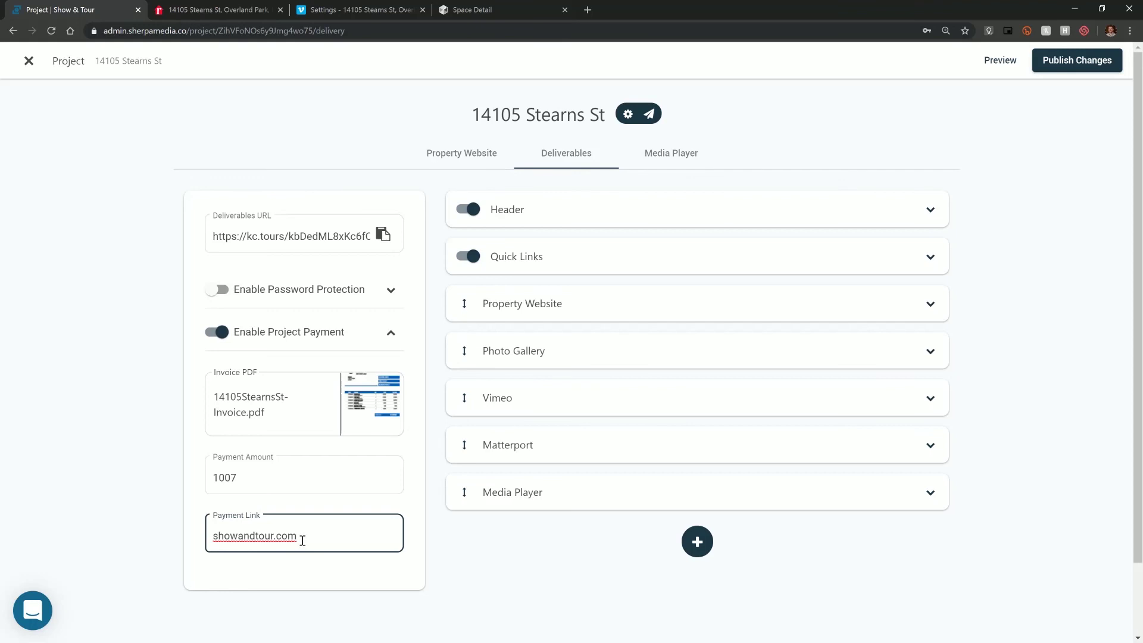
left_click(363, 505)
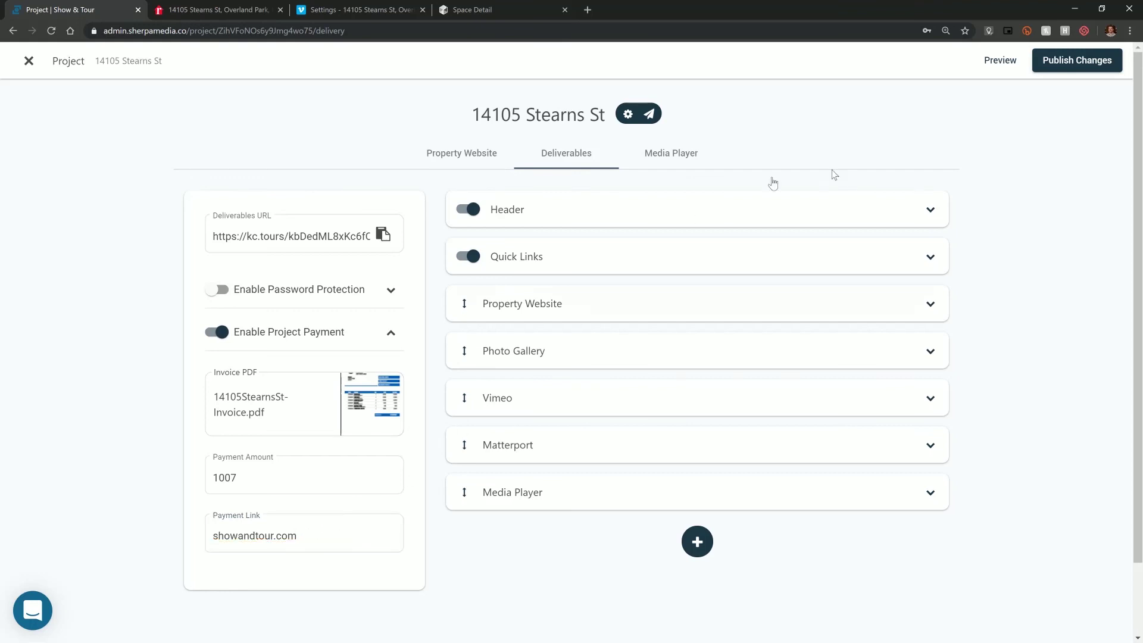
left_click(1060, 62)
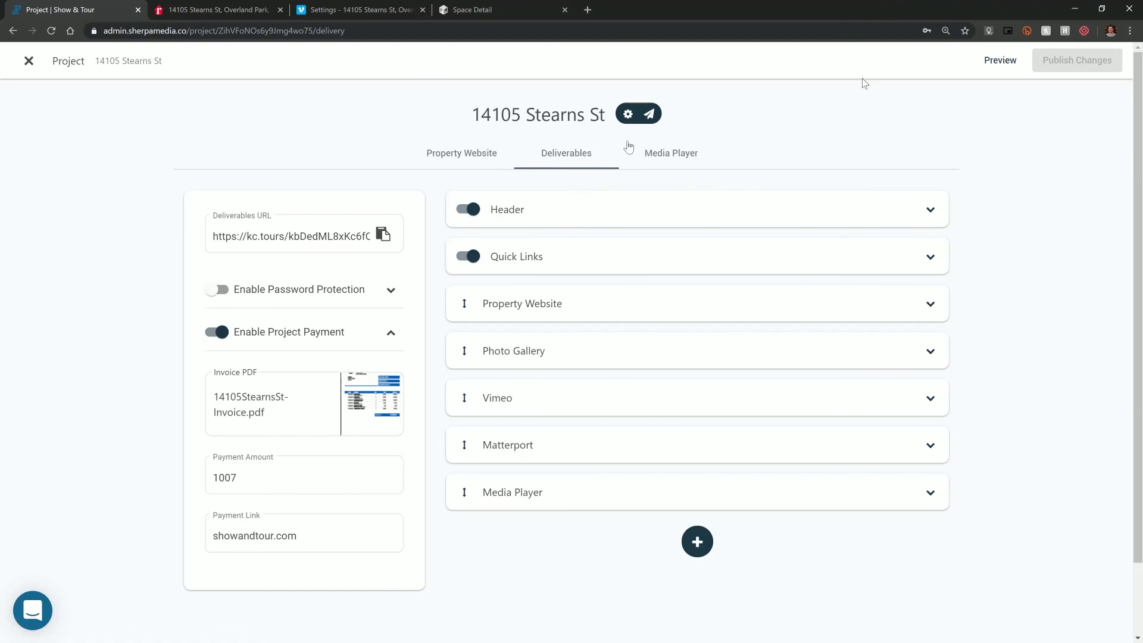
left_click(1000, 61)
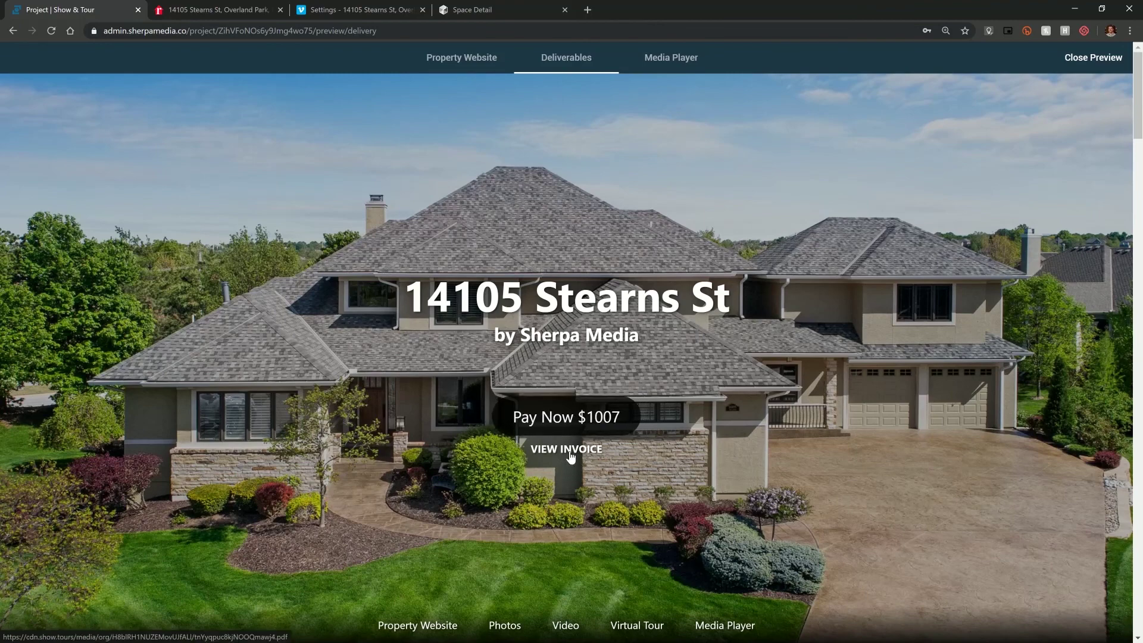
left_click(1097, 68)
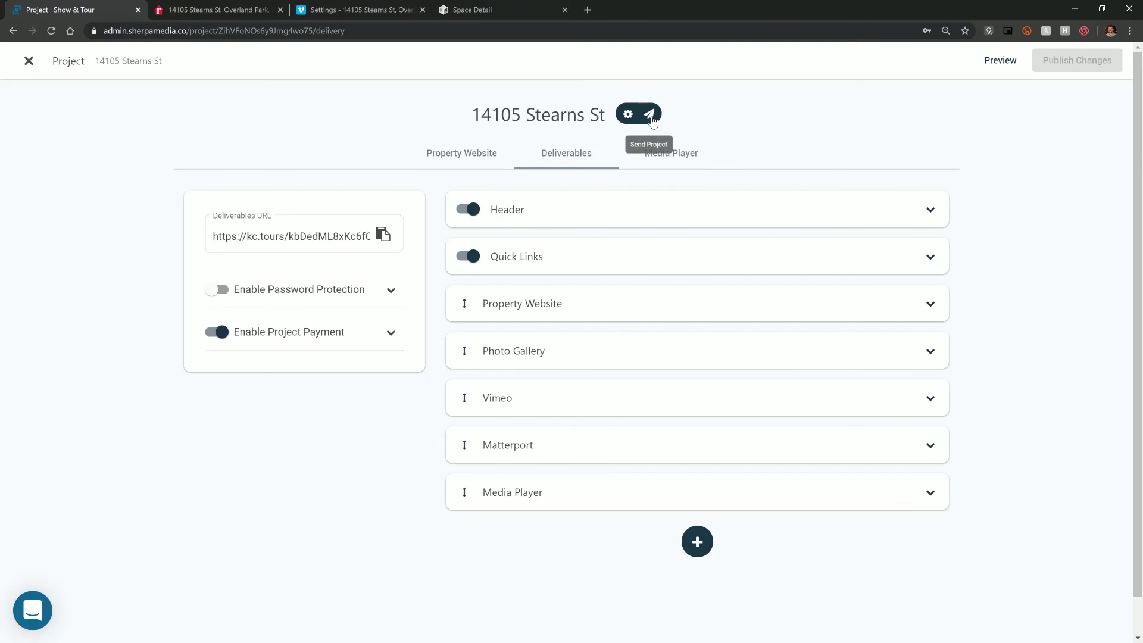
left_click(650, 115)
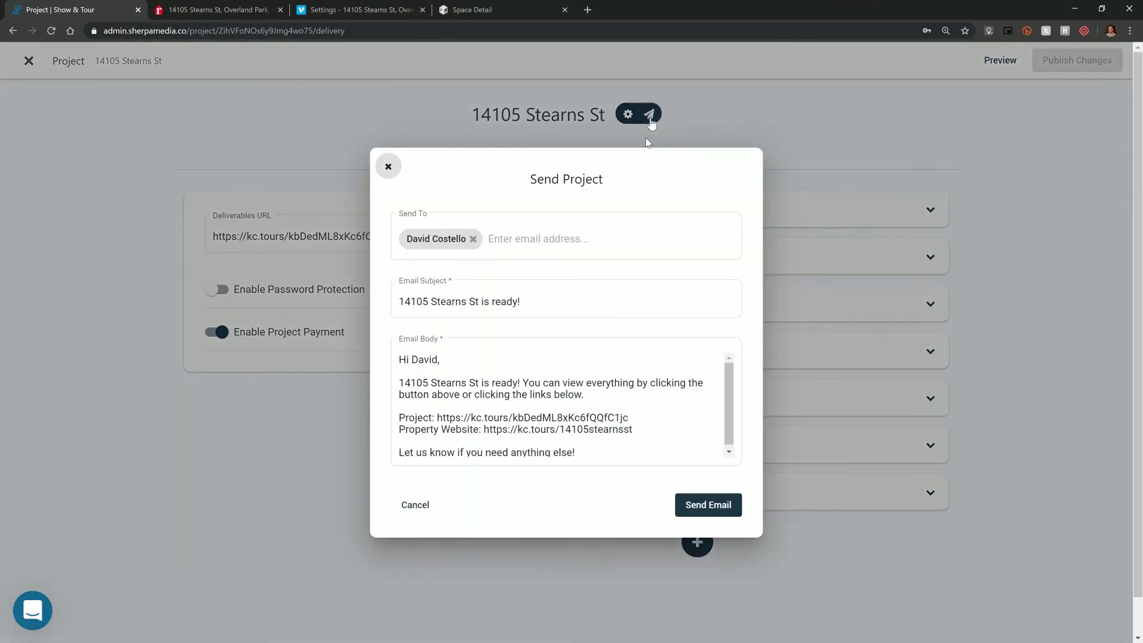
left_click(594, 399)
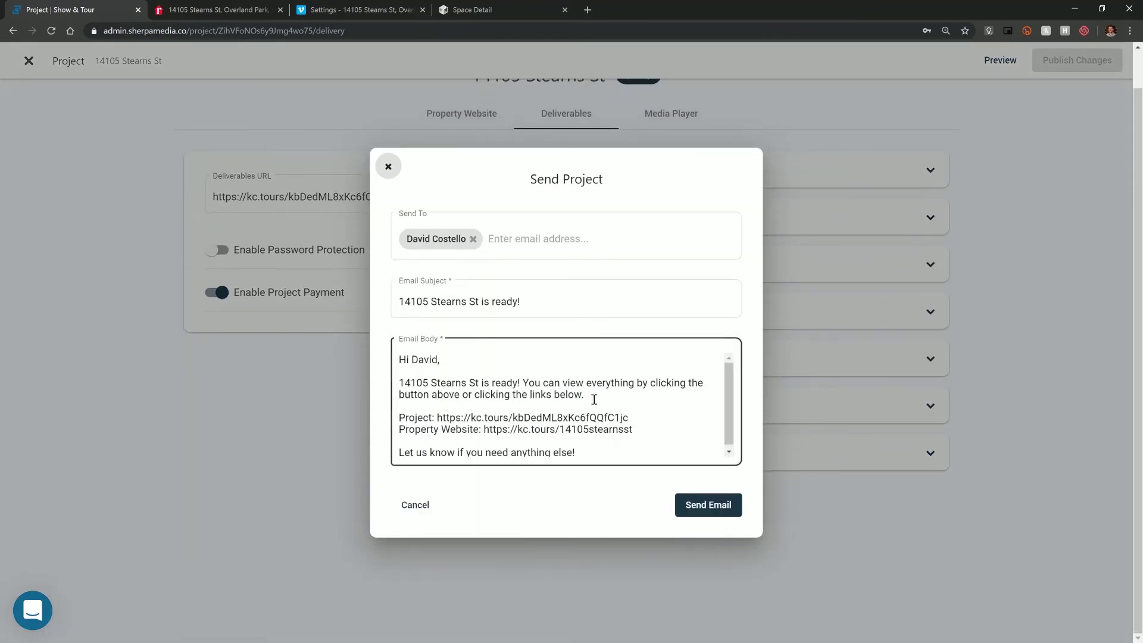
left_click(505, 227)
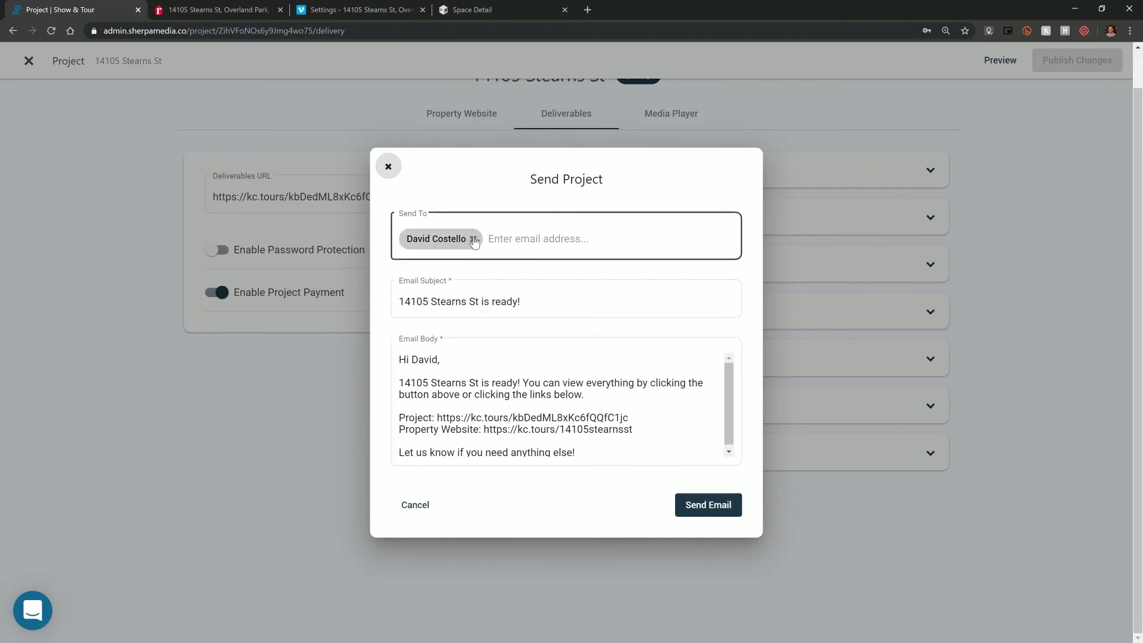
left_click(536, 305)
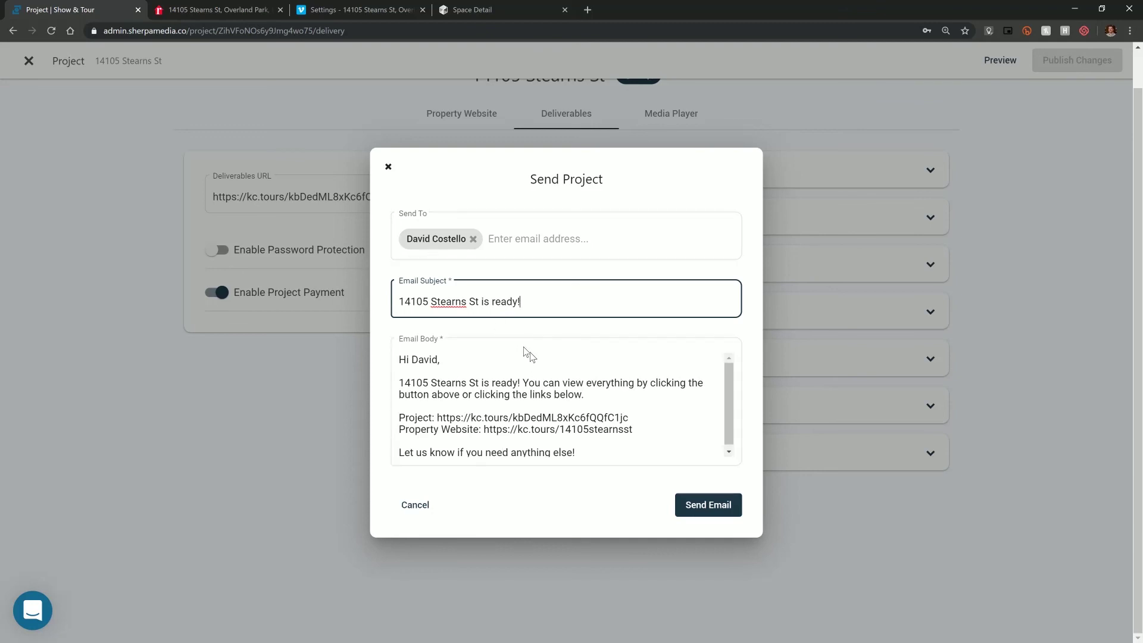
left_click(387, 166)
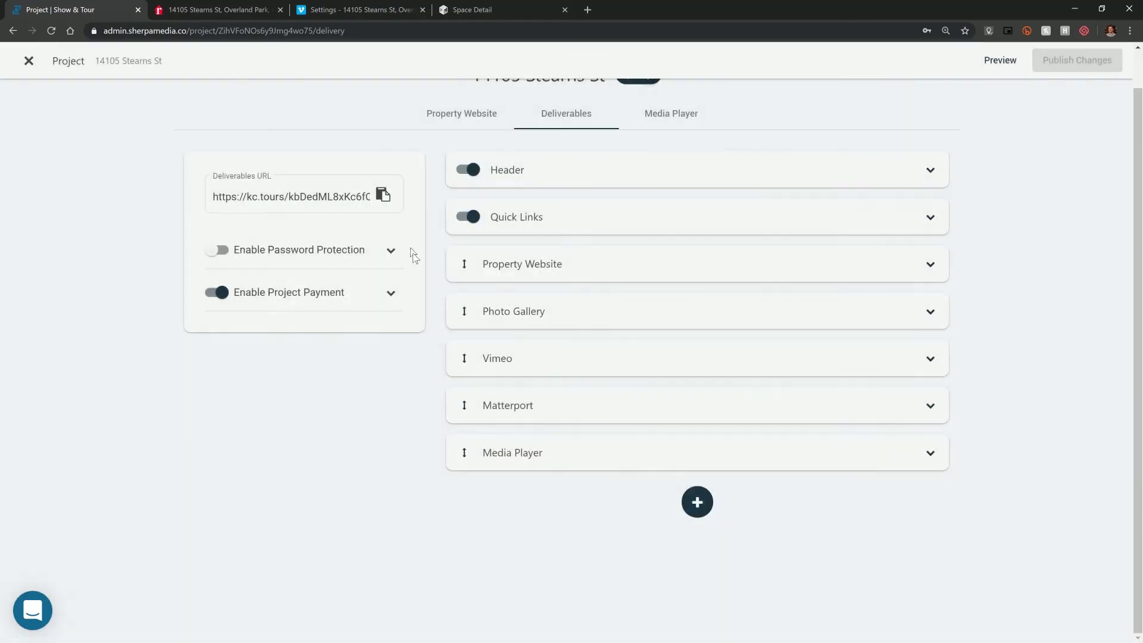